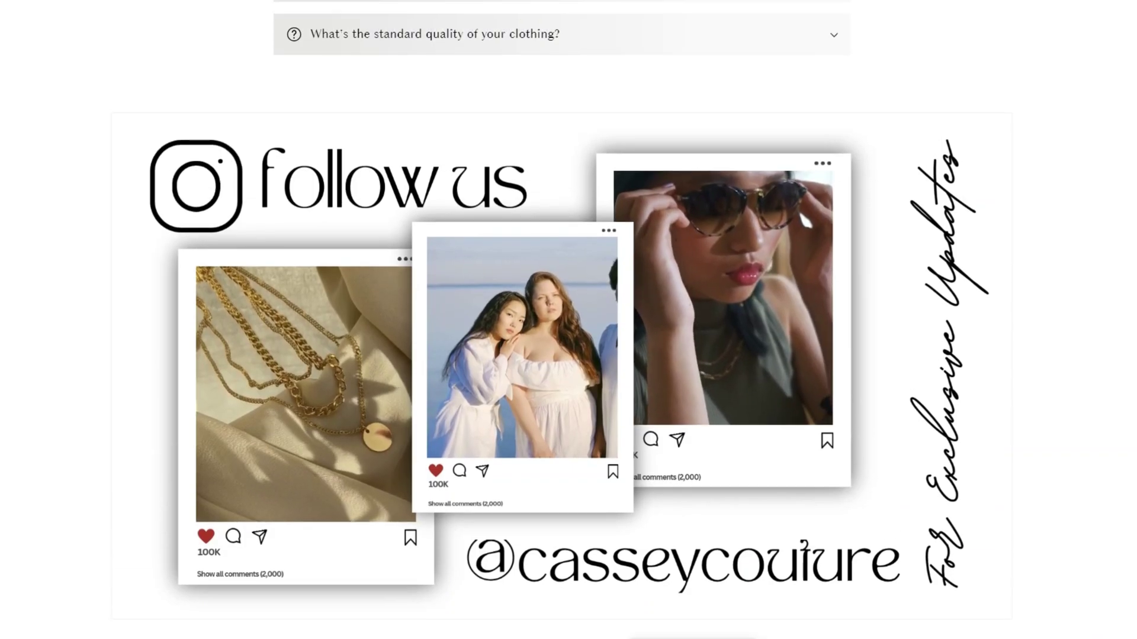
Expand the free shipping, discounts and third sample FAQ questions on the storefront
scroll(568, 320, "up", 7)
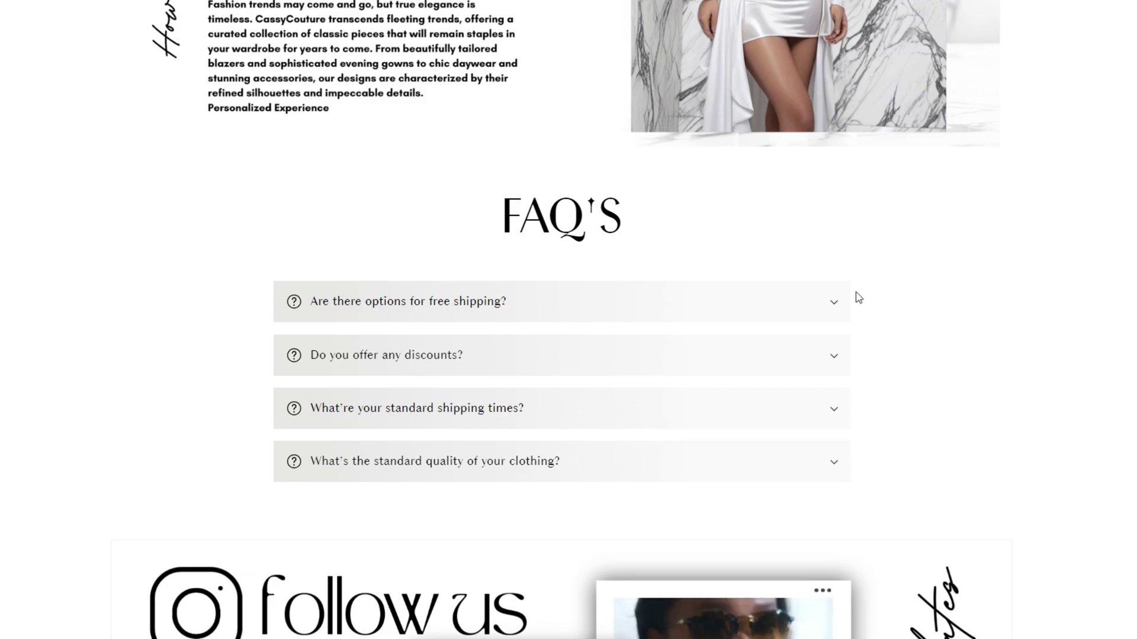
left_click(834, 308)
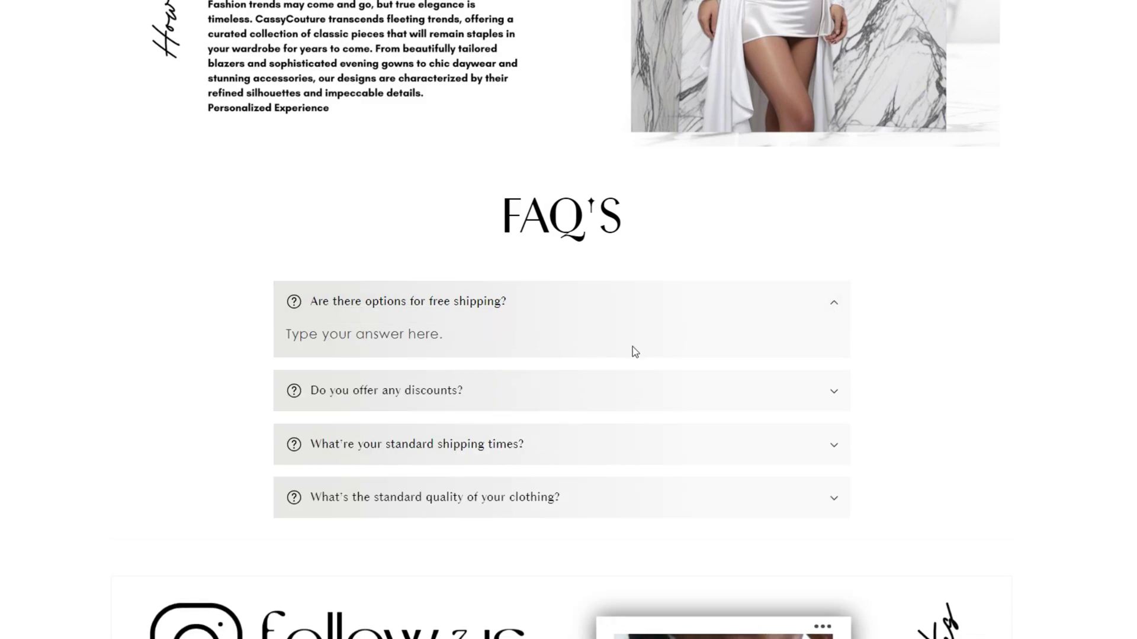
left_click(411, 394)
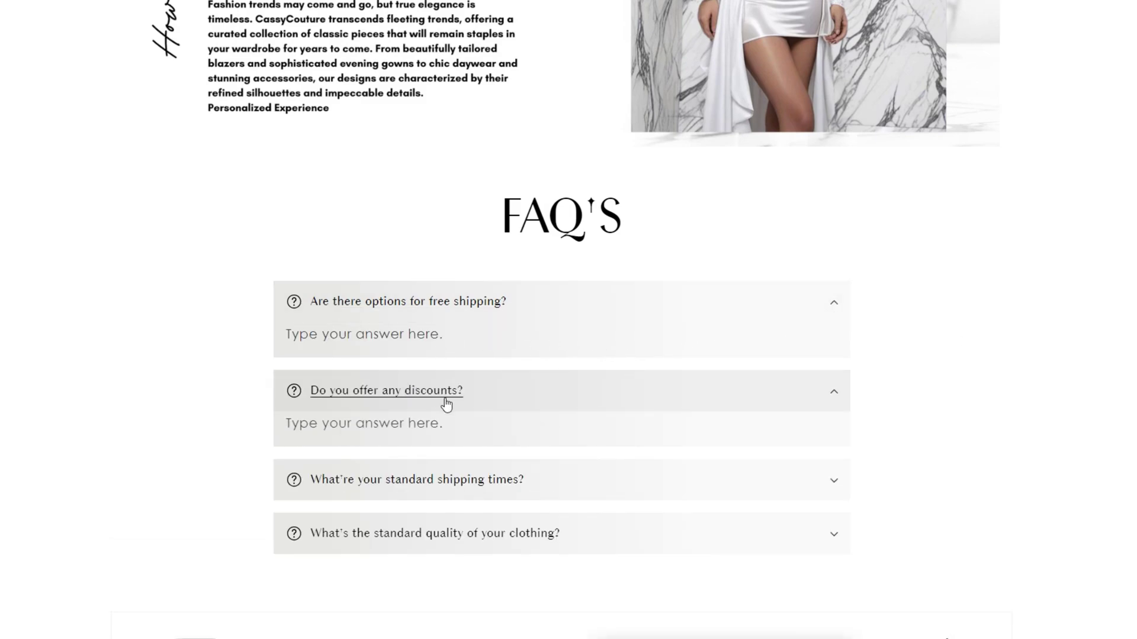
left_click(483, 481)
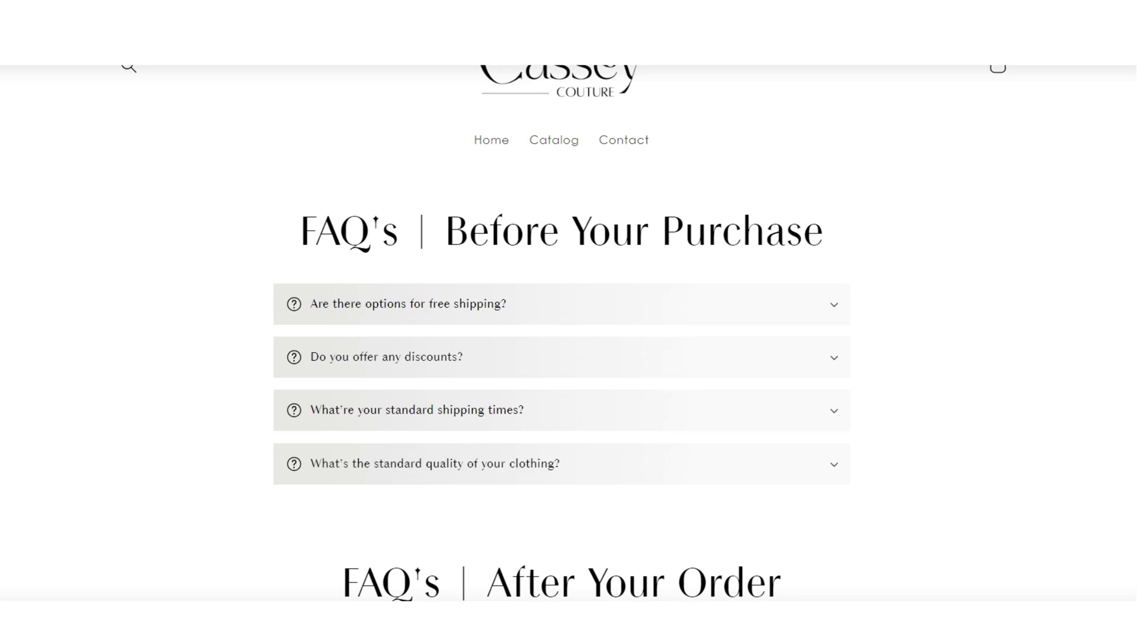
Scroll through the live FAQ page preview, then launch the theme editor via Customize
scroll(568, 319, "down", 3)
scroll(568, 320, "down", 4)
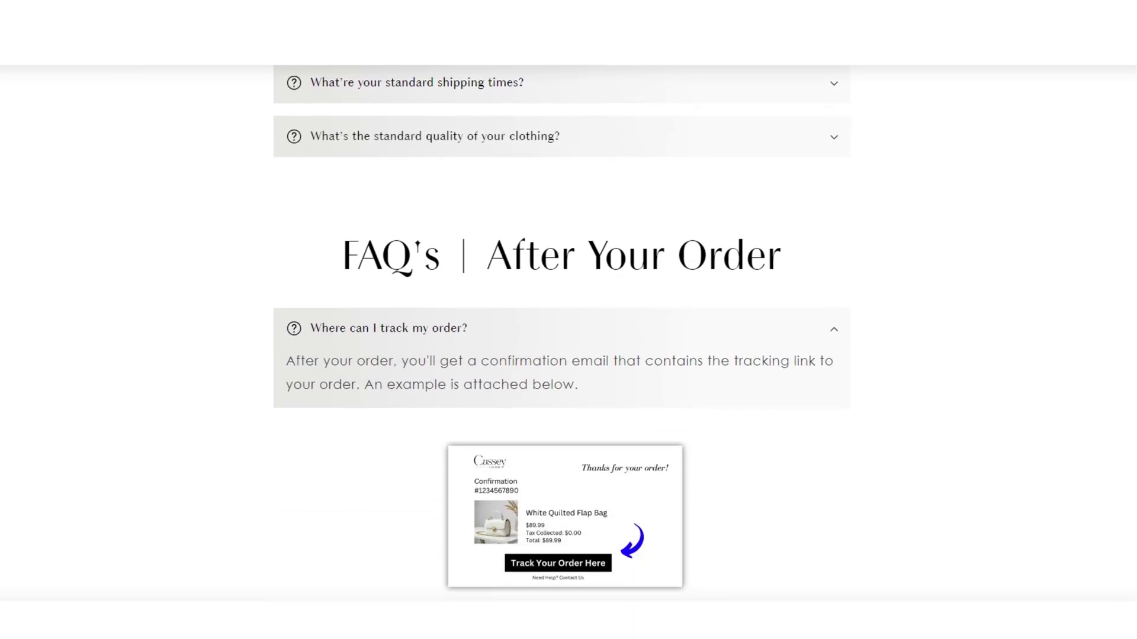
scroll(569, 319, "down", 4)
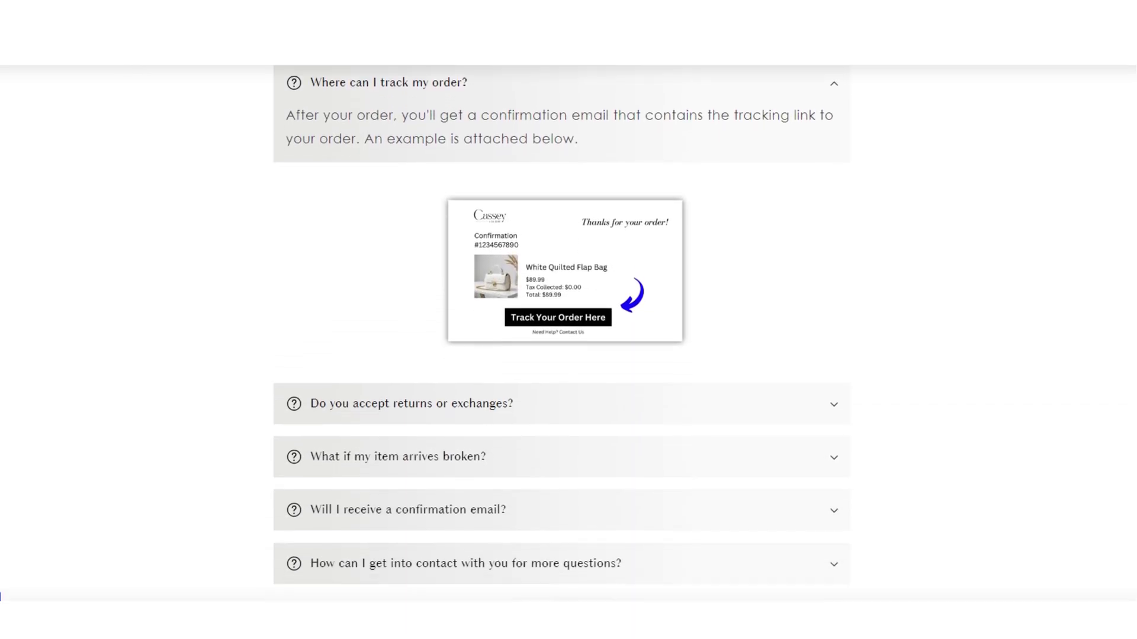
scroll(568, 319, "up", 8)
scroll(936, 89, "up", 4)
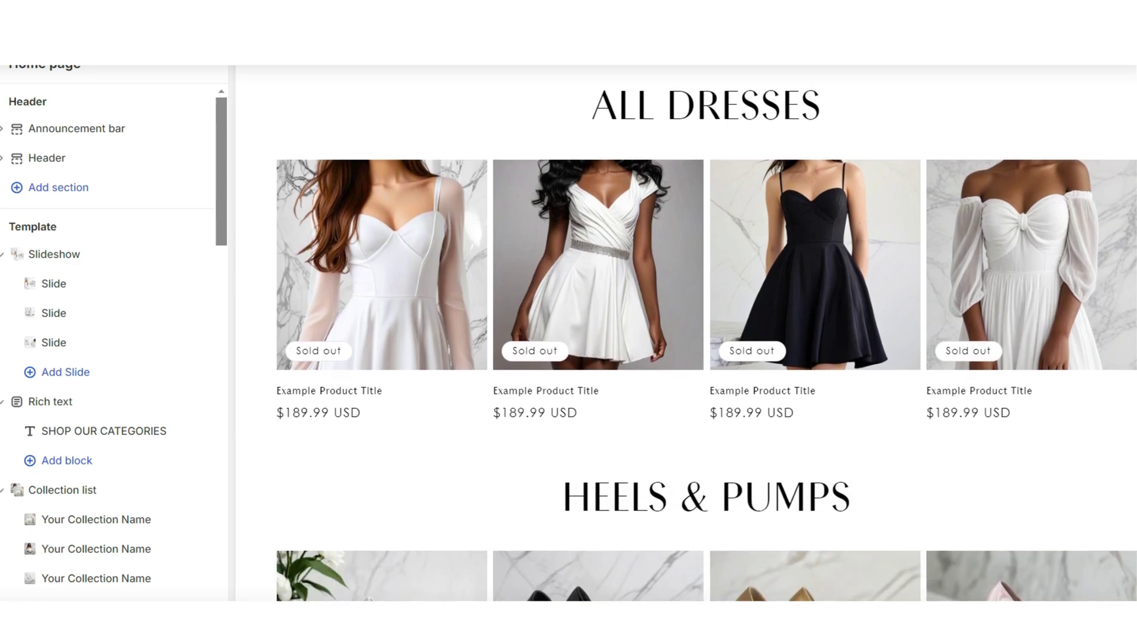
scroll(686, 332, "down", 6)
scroll(707, 333, "down", 12)
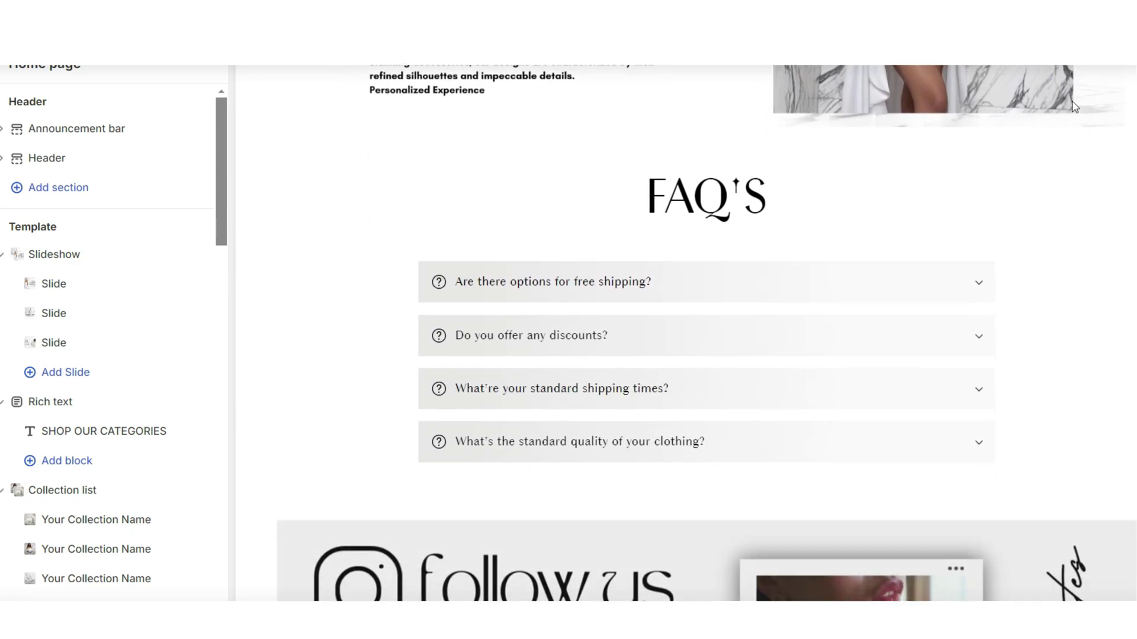
scroll(971, 227, "up", 3)
scroll(854, 339, "down", 2)
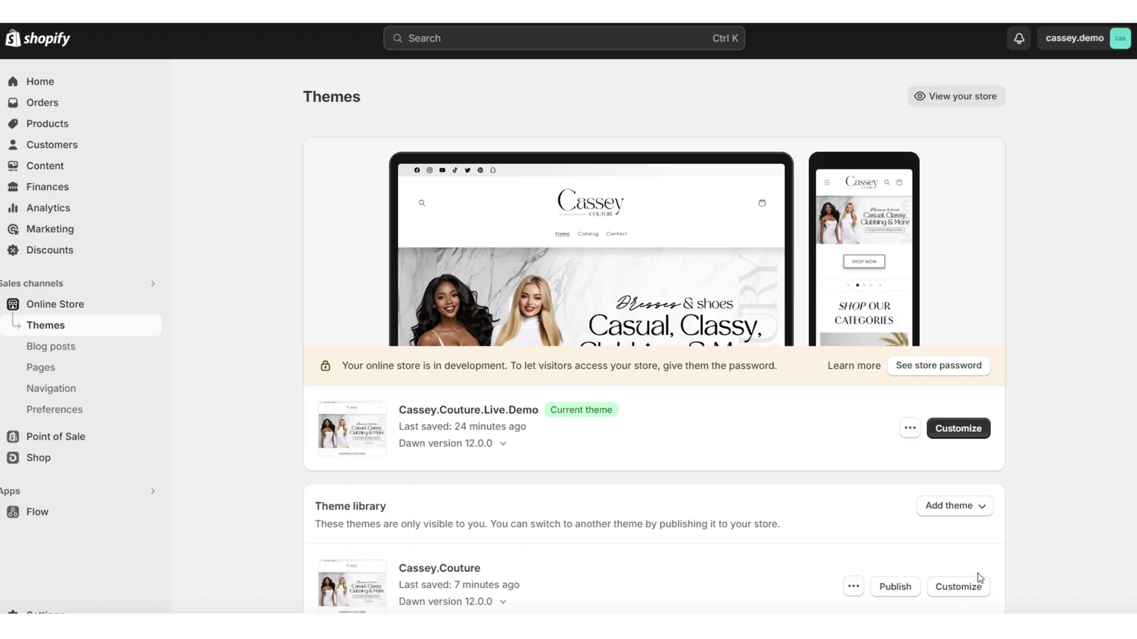
left_click(976, 578)
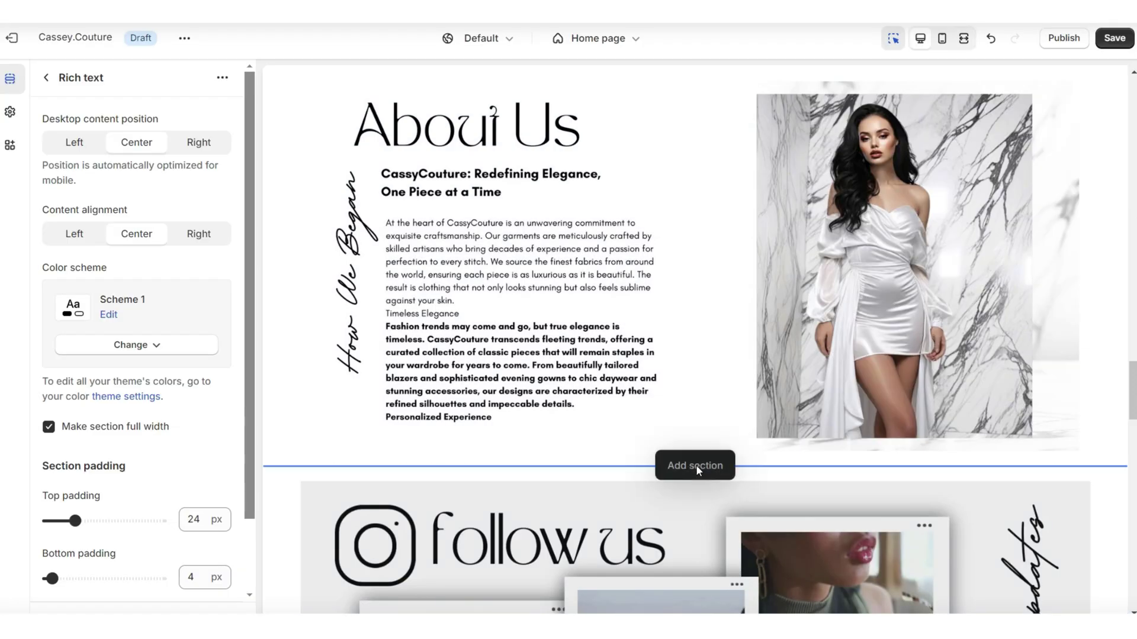
Add a Collapsible content section headed FAQ'S with Row container layout
left_click(695, 464)
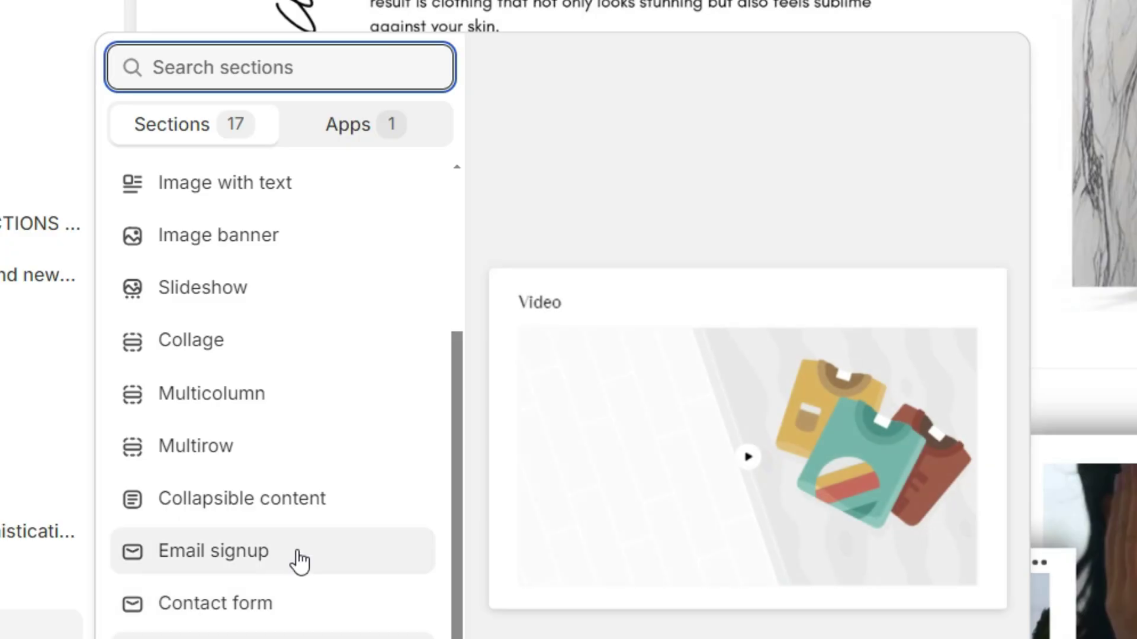
left_click(344, 583)
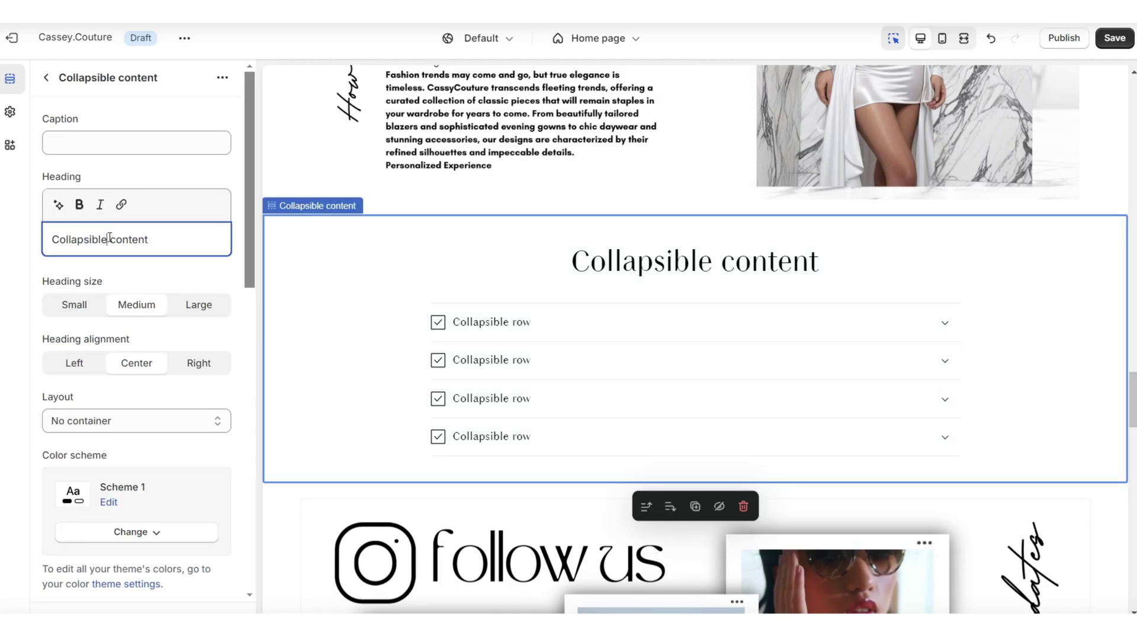
type("'S")
scroll(152, 381, "down", 2)
left_click(136, 345)
left_click(153, 381)
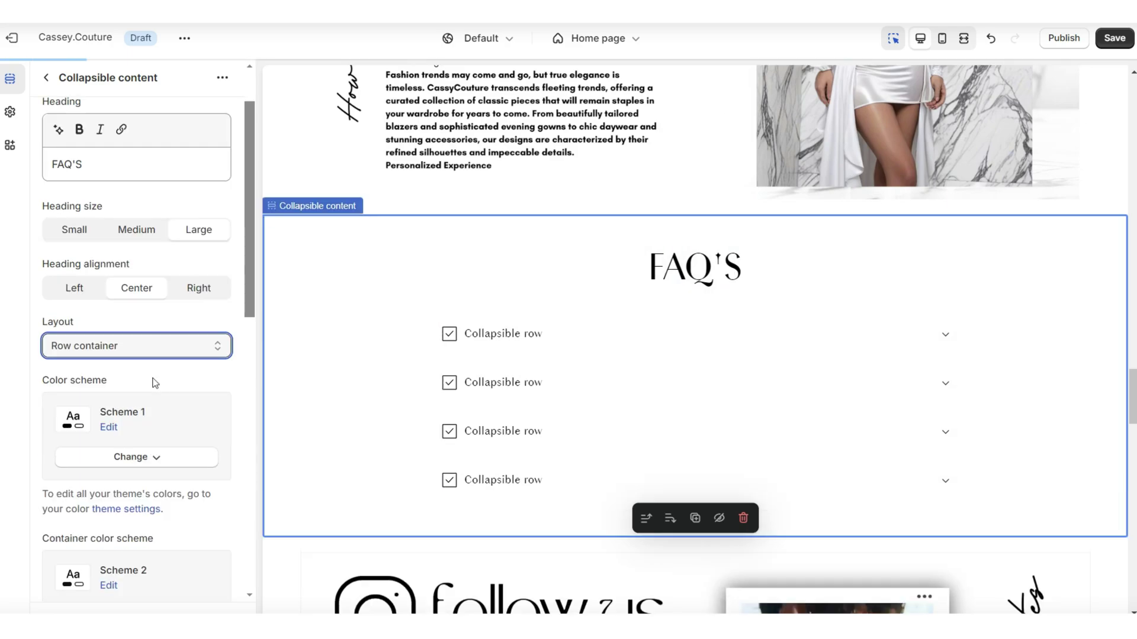
scroll(185, 379, "down", 3)
Replace the first row's placeholder heading and link 'policies page' in its answer to the Policies page
right_click(157, 146)
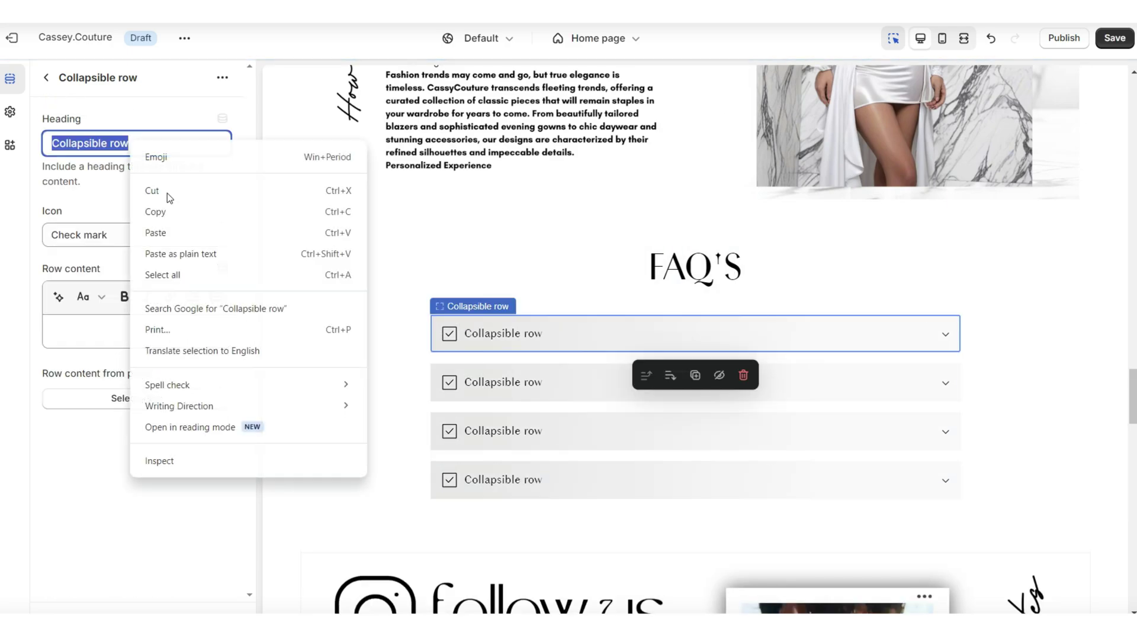
left_click(187, 240)
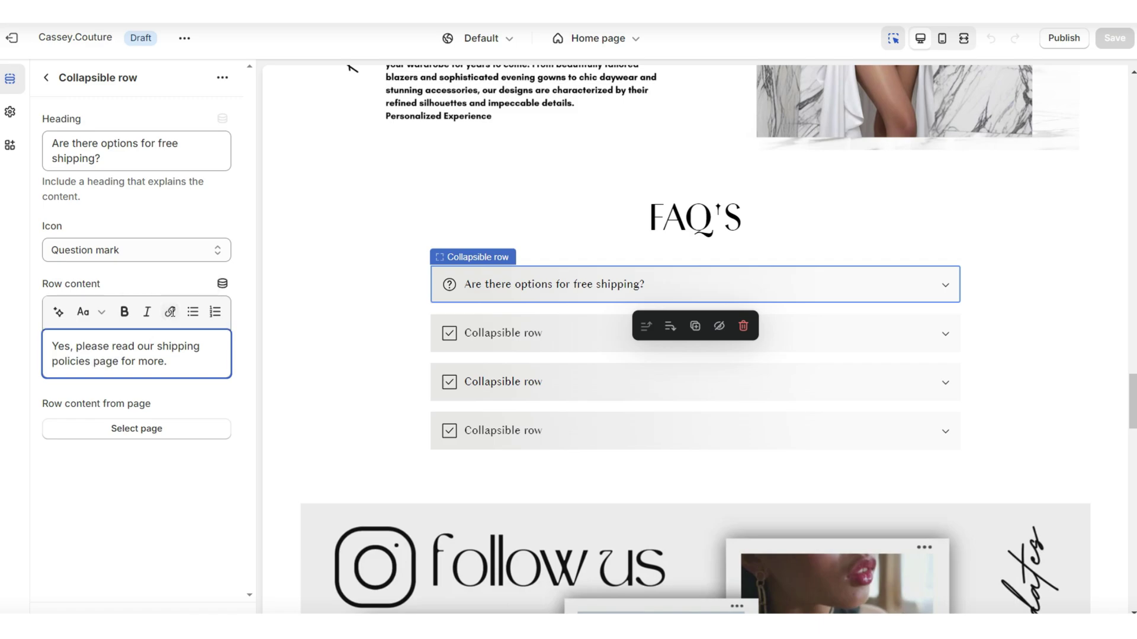
left_click(170, 312)
left_click(163, 230)
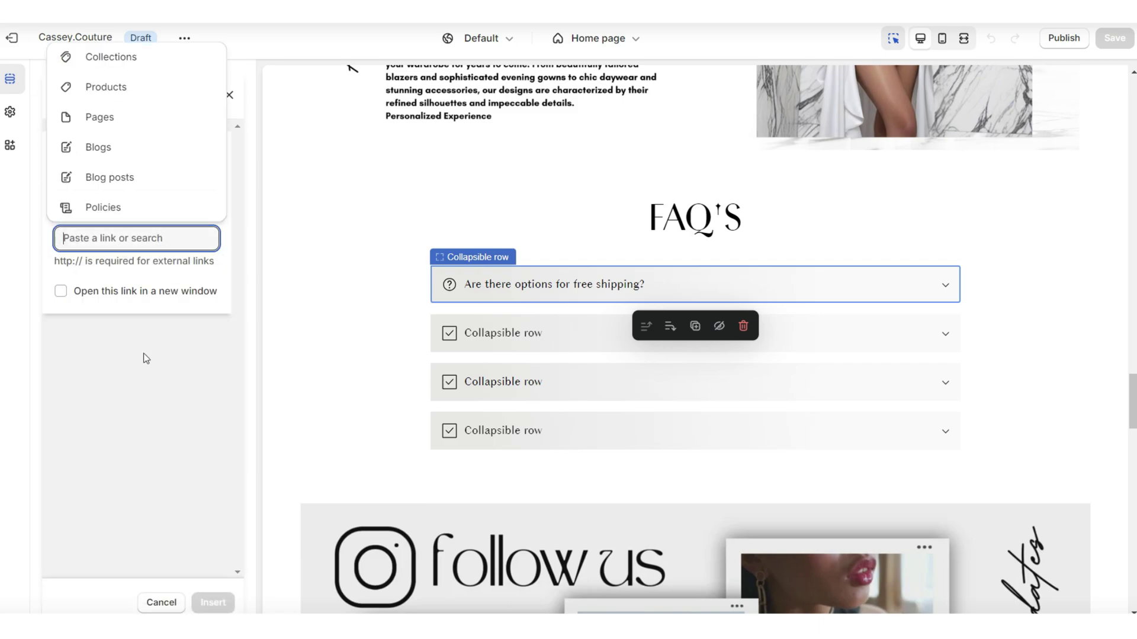
left_click(137, 129)
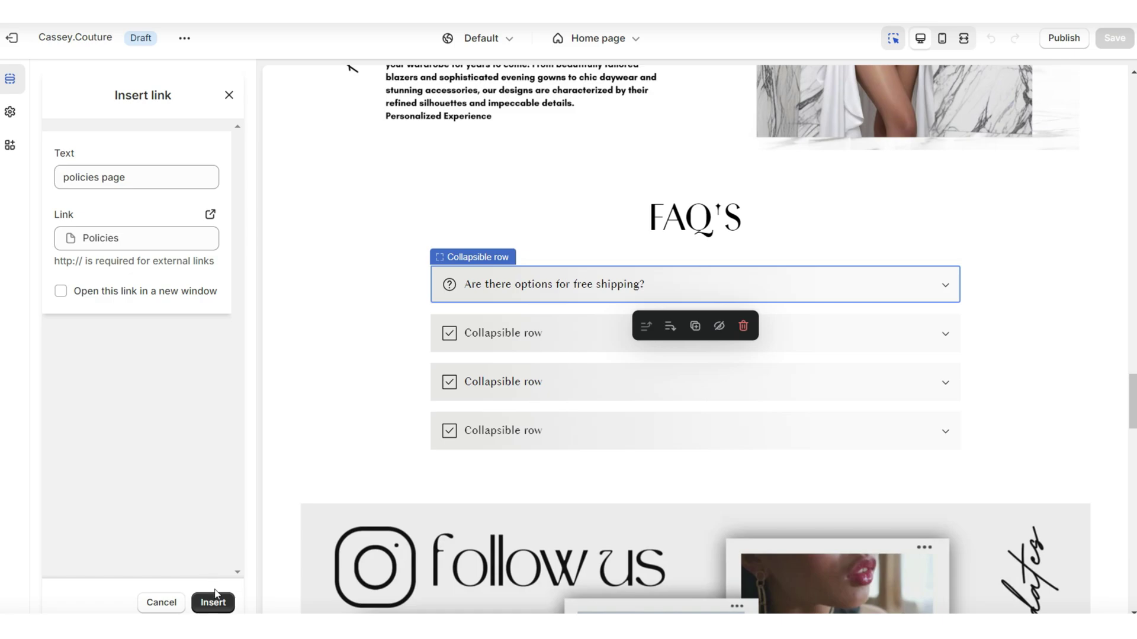
left_click(216, 603)
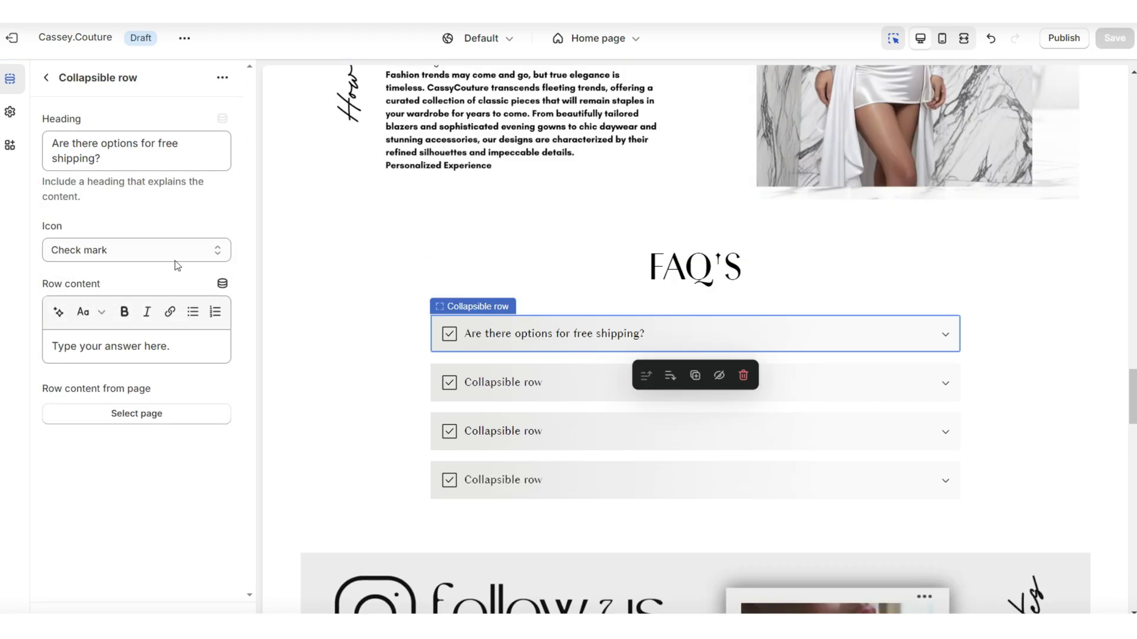
Give the first and second FAQ rows the Question mark icon
left_click(177, 255)
scroll(178, 352, "down", 3)
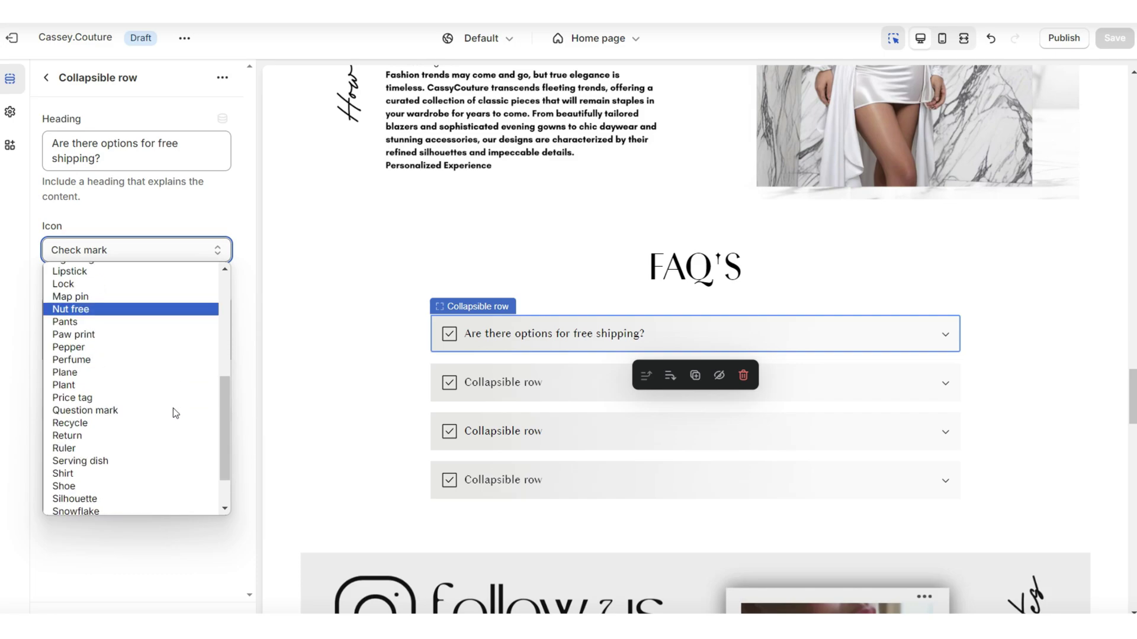
left_click(163, 360)
left_click(571, 395)
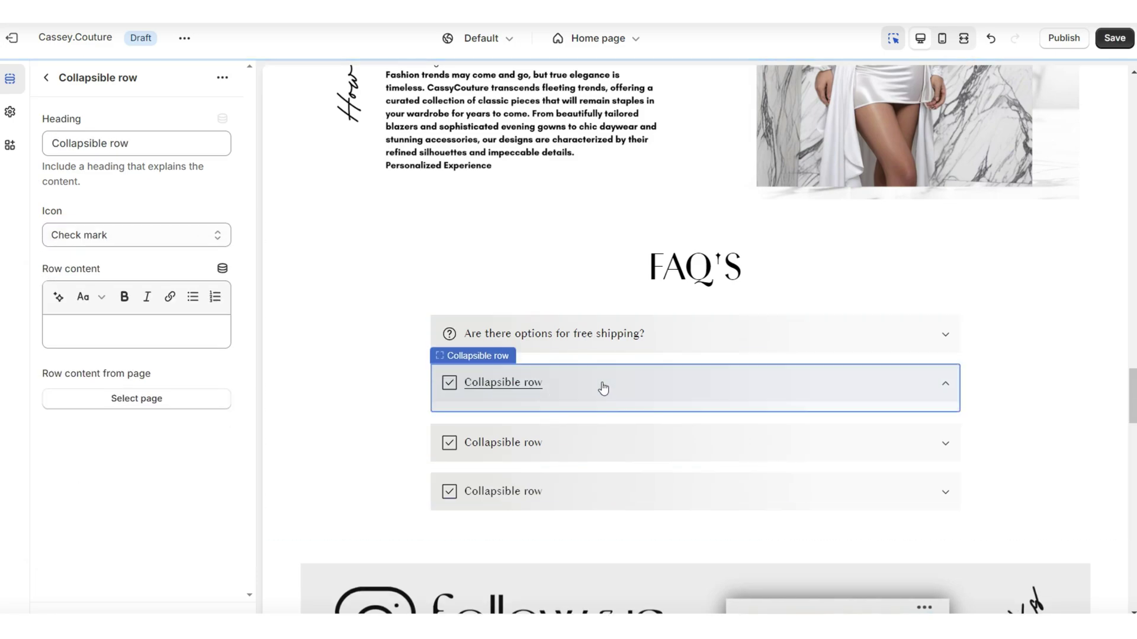
left_click(145, 240)
scroll(137, 422, "down", 3)
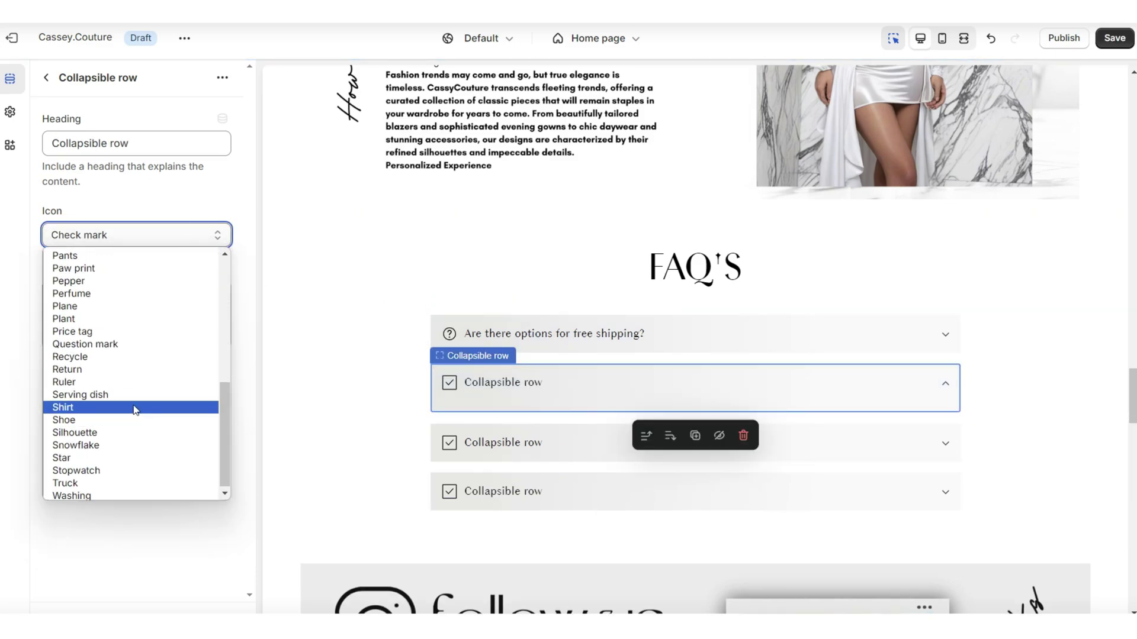
left_click(147, 340)
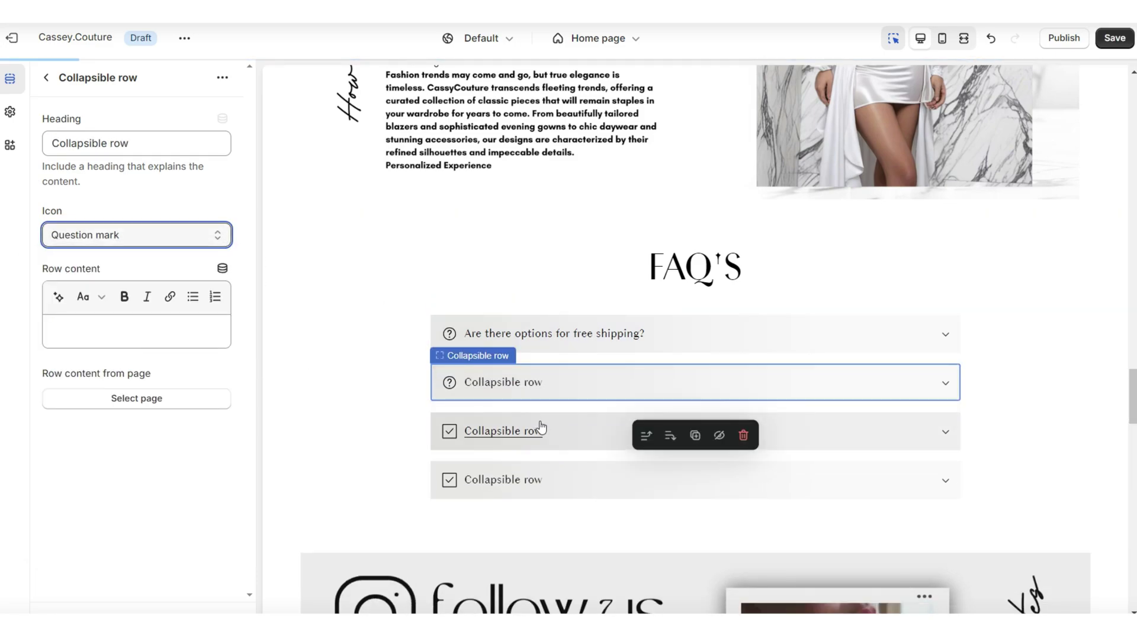
Give the third and fourth rows Question mark icons, then expand the first row's preview
left_click(129, 241)
scroll(130, 304, "down", 5)
left_click(144, 344)
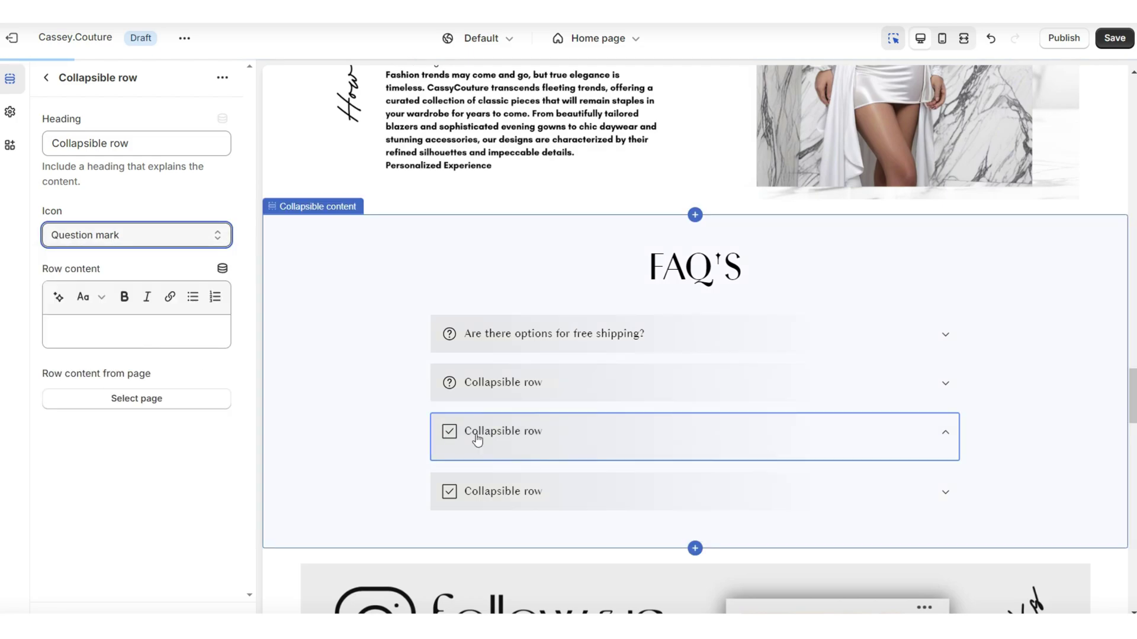
left_click(606, 476)
left_click(98, 239)
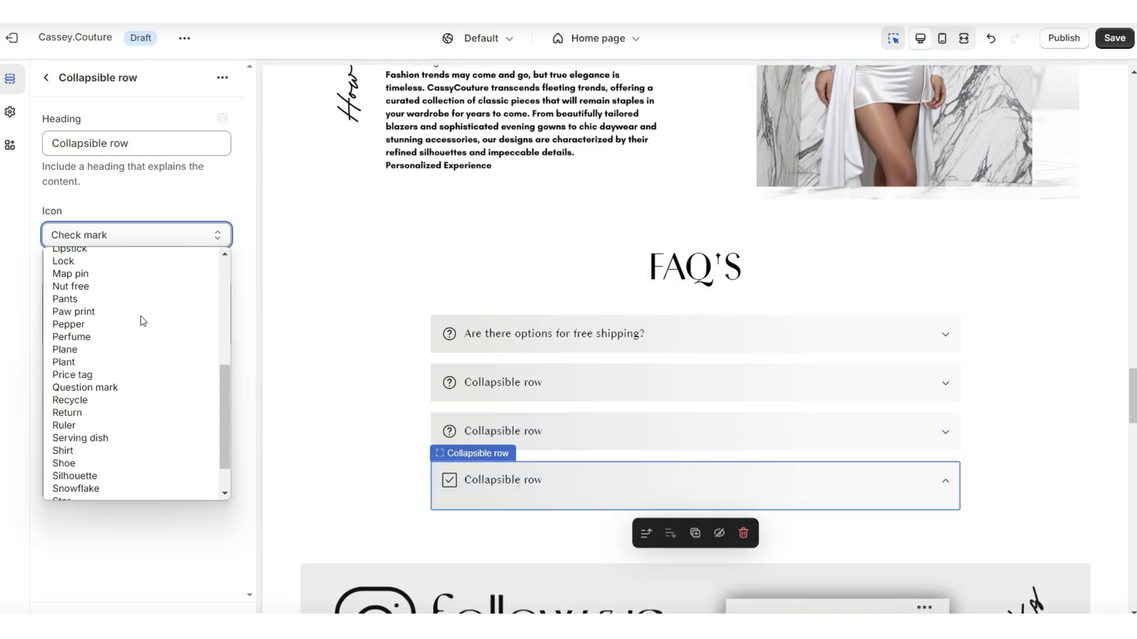
left_click(144, 344)
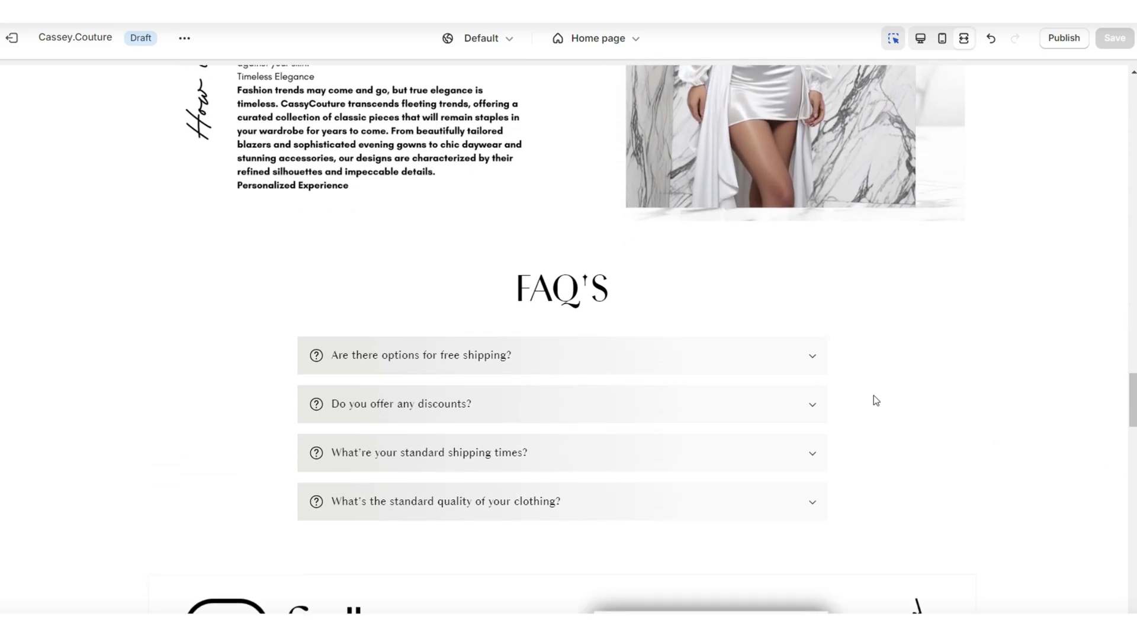
left_click(816, 360)
left_click(814, 358)
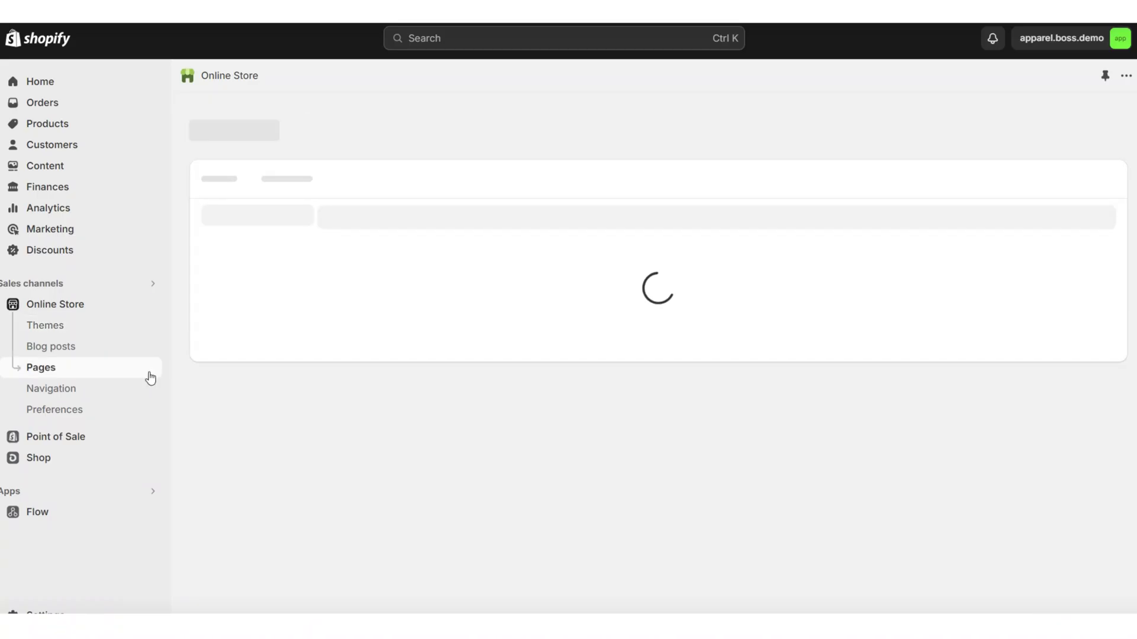
Start a new page and begin creating a new page template
left_click(1091, 120)
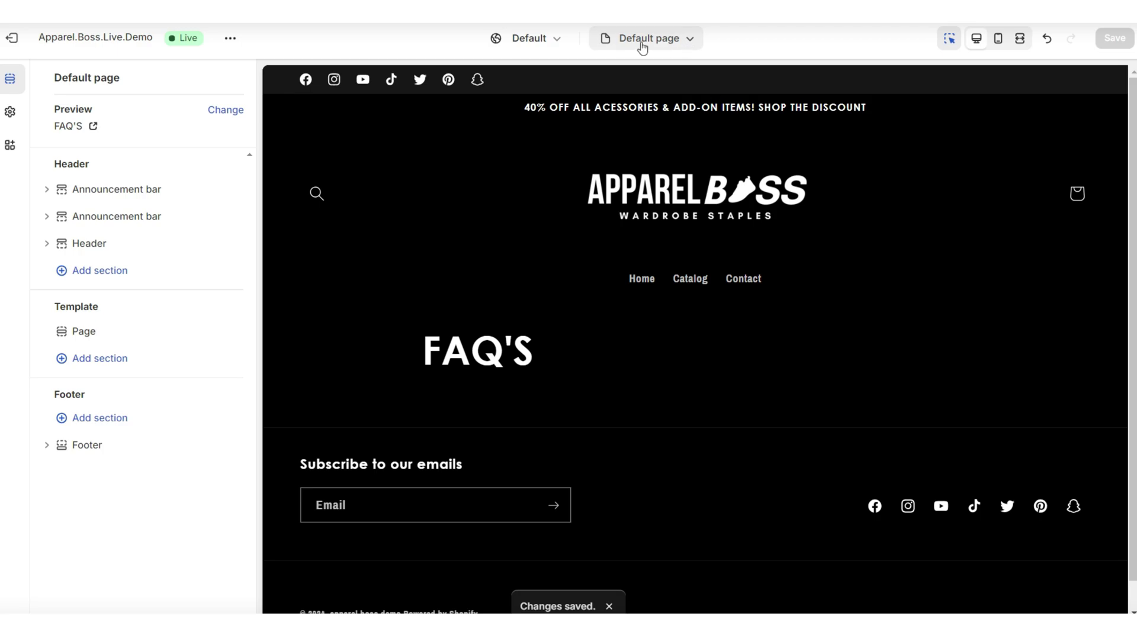
left_click(642, 41)
left_click(629, 344)
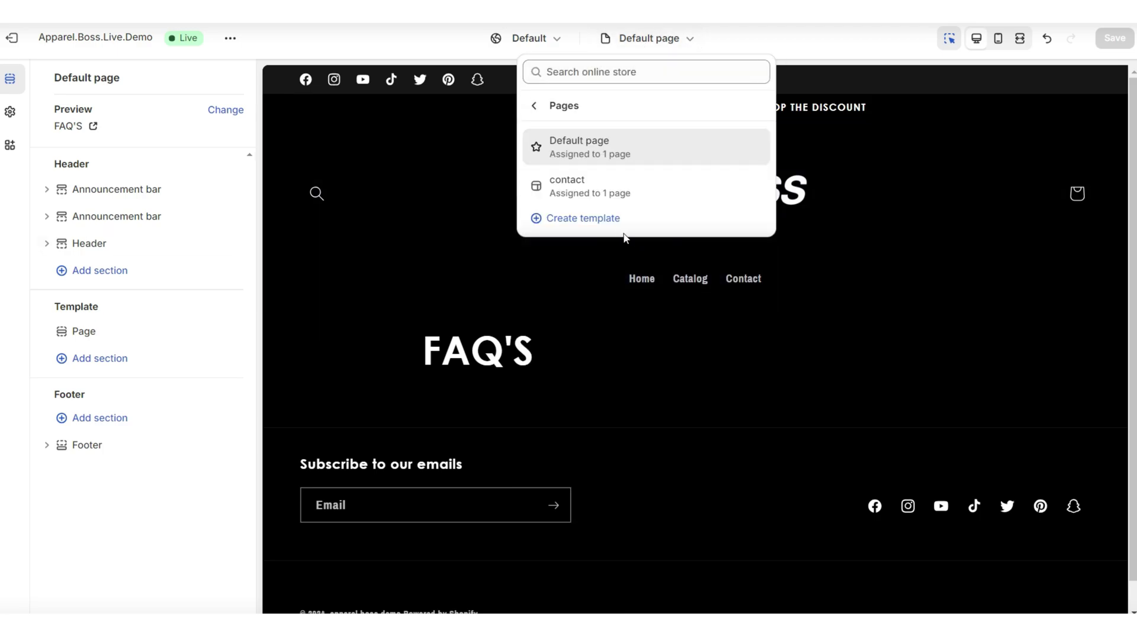
left_click(581, 220)
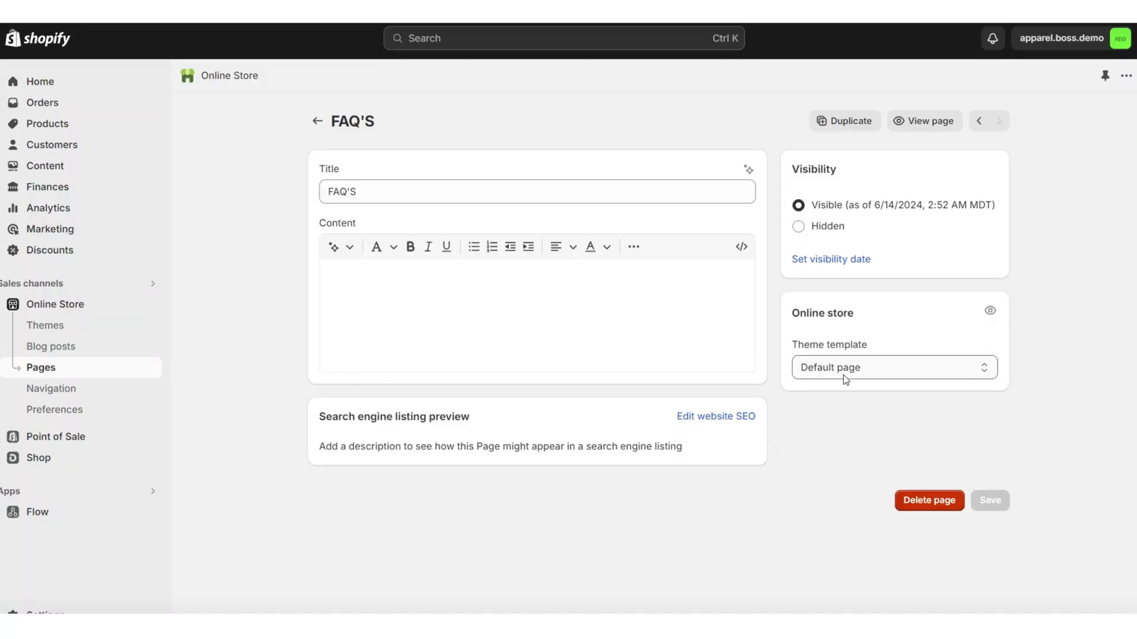
Assign the newquestionpage template to the page and hide its default FAQ'S page section
left_click(843, 375)
left_click(833, 410)
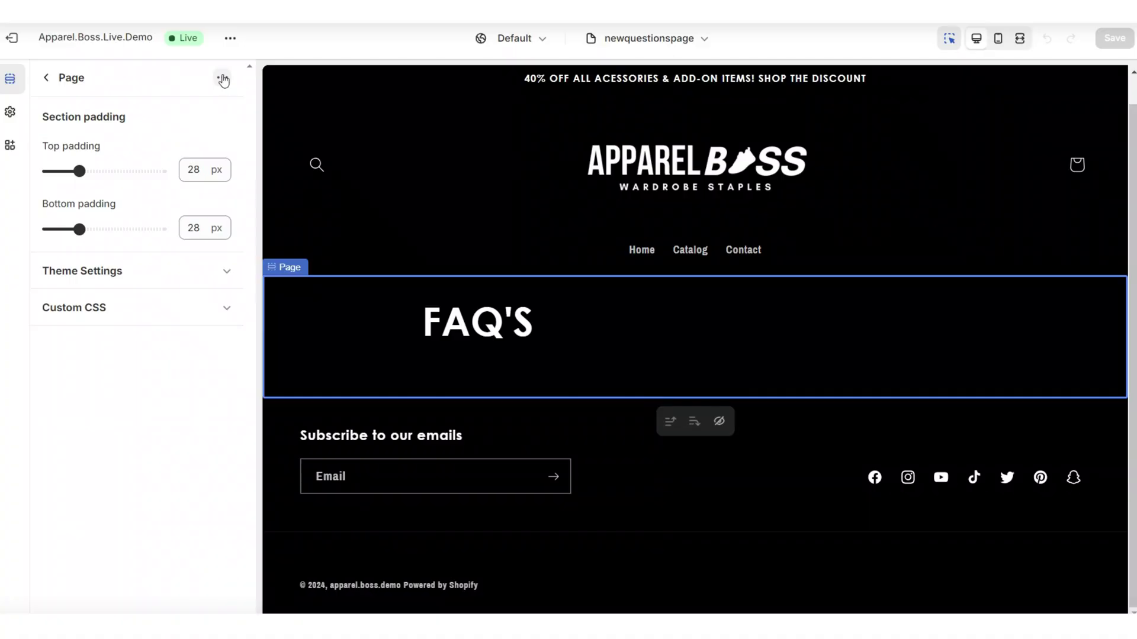
left_click(238, 107)
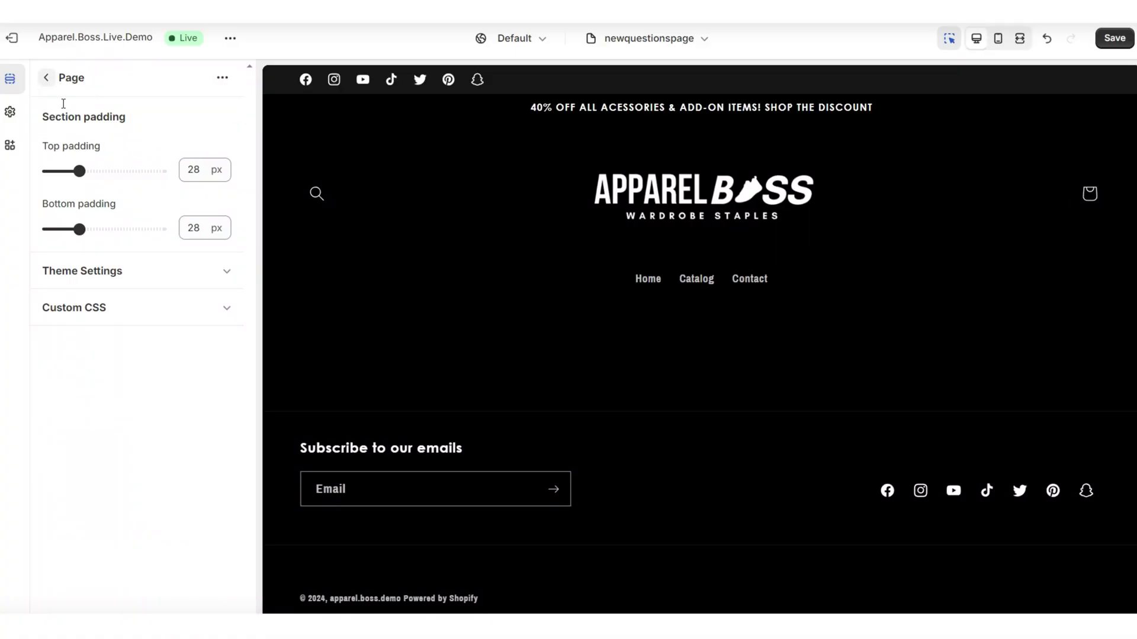
Add a Collapsible content section headed 'FAQ's | Before Your Purchase' with Row container layout and Scheme 4
left_click(116, 375)
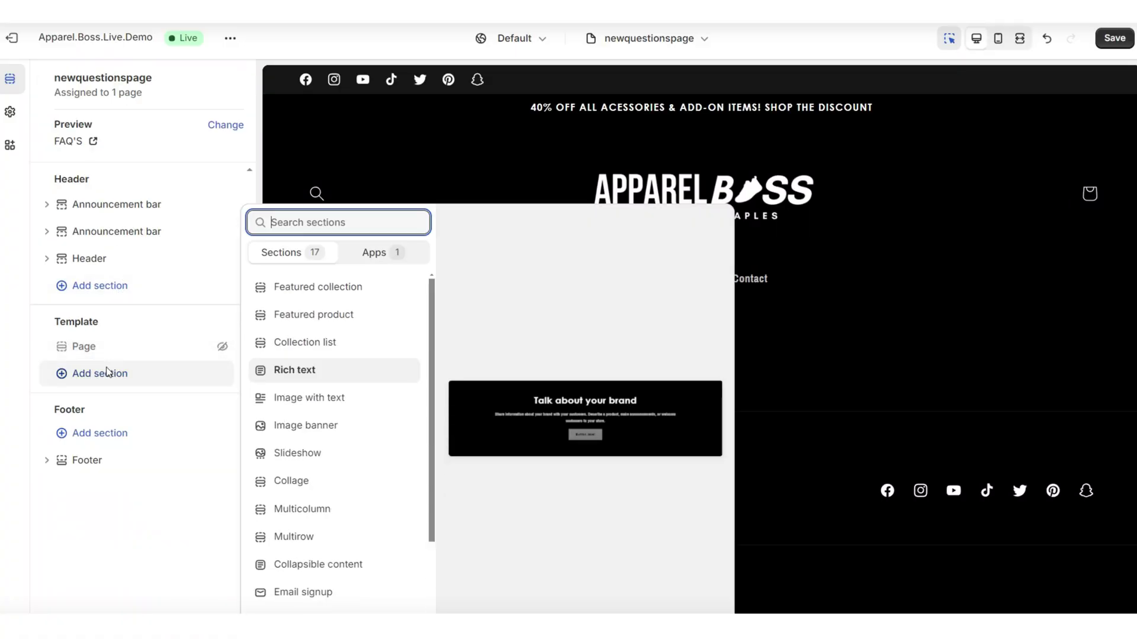
left_click(323, 565)
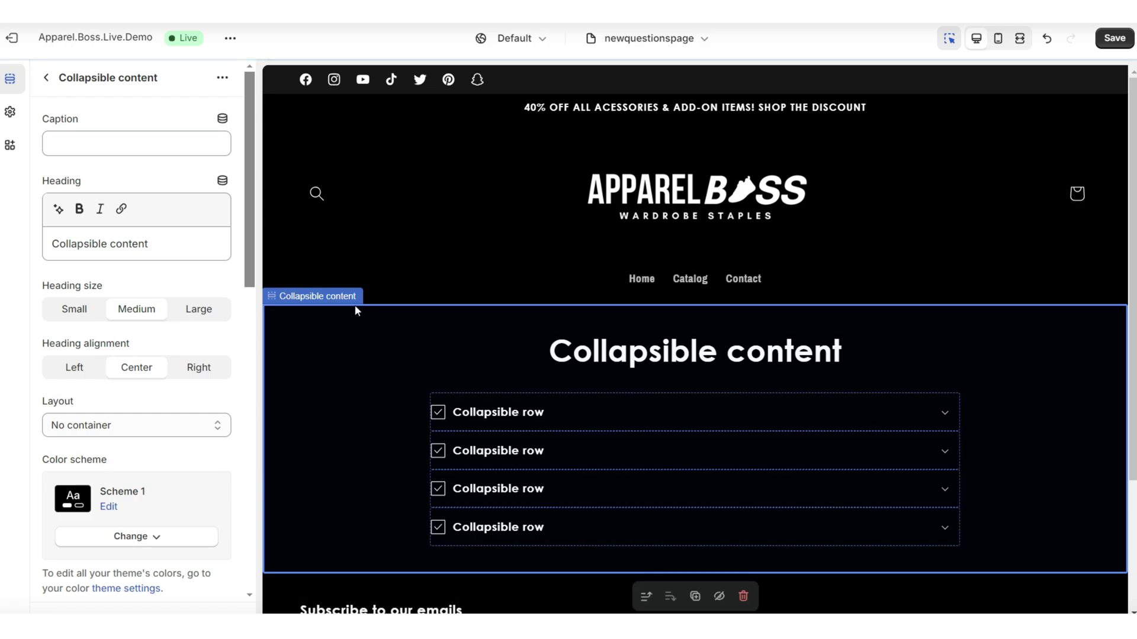
triple_click(84, 250)
right_click(84, 250)
left_click(133, 343)
scroll(218, 309, "down", 3)
left_click(126, 275)
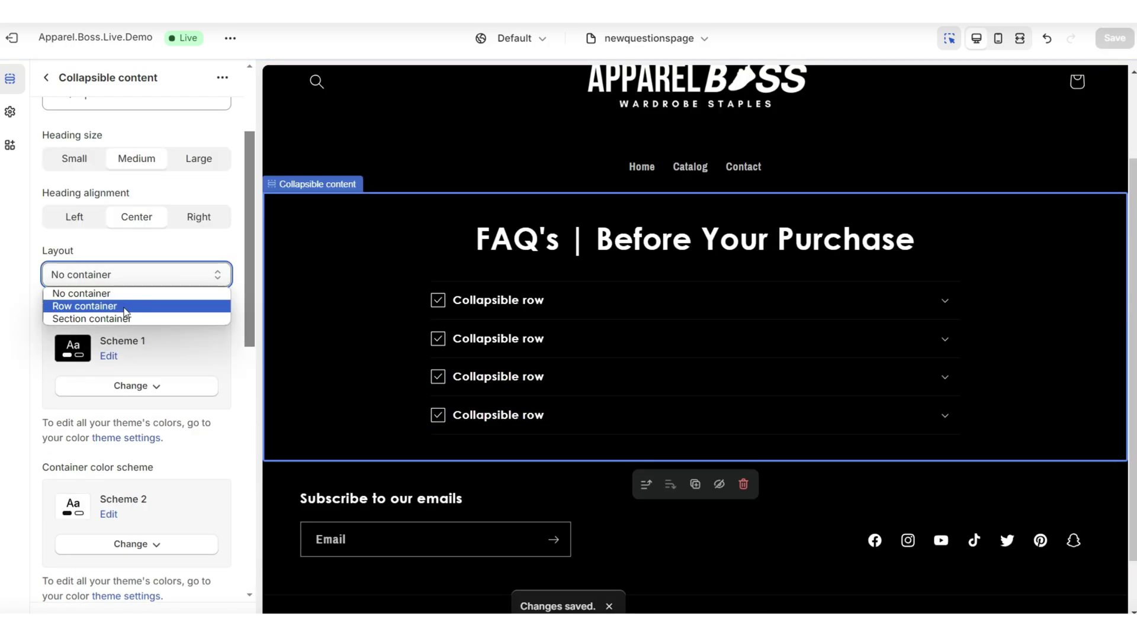
left_click(148, 544)
left_click(155, 545)
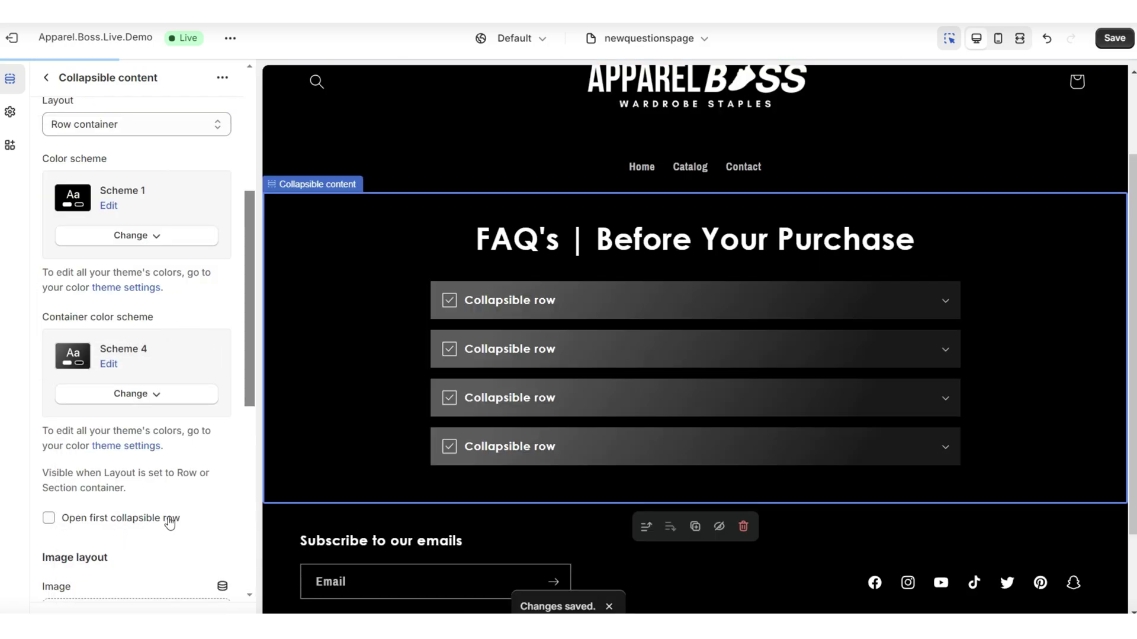
Duplicate the FAQ section and delete rows from the copy, starting with the discounts question
left_click(238, 112)
scroll(465, 380, "down", 5)
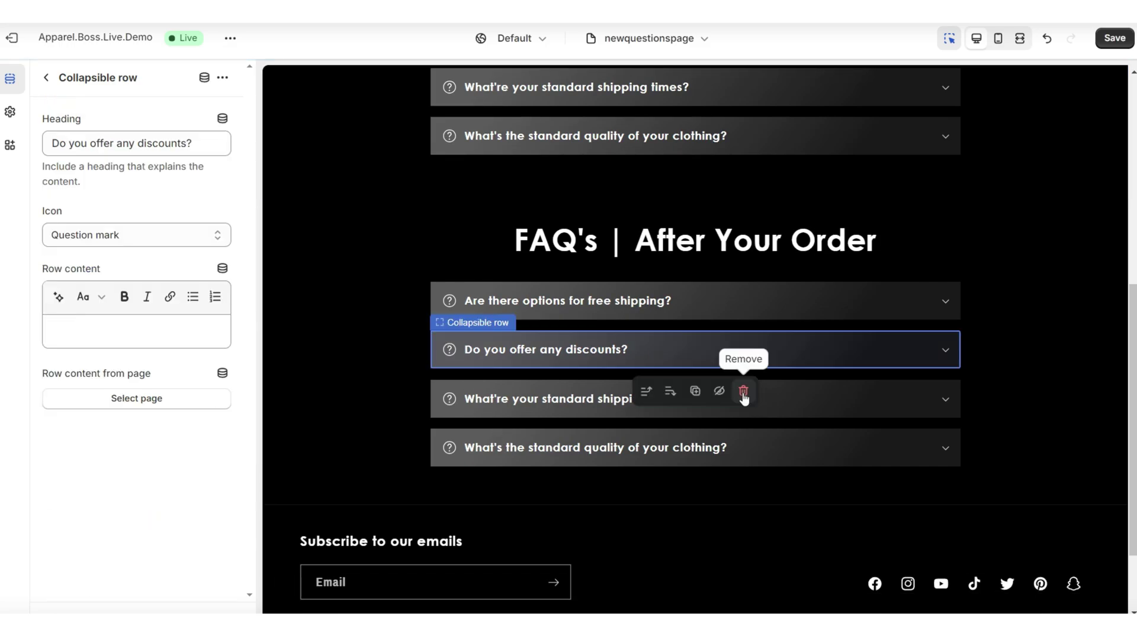
left_click(744, 391)
left_click(743, 391)
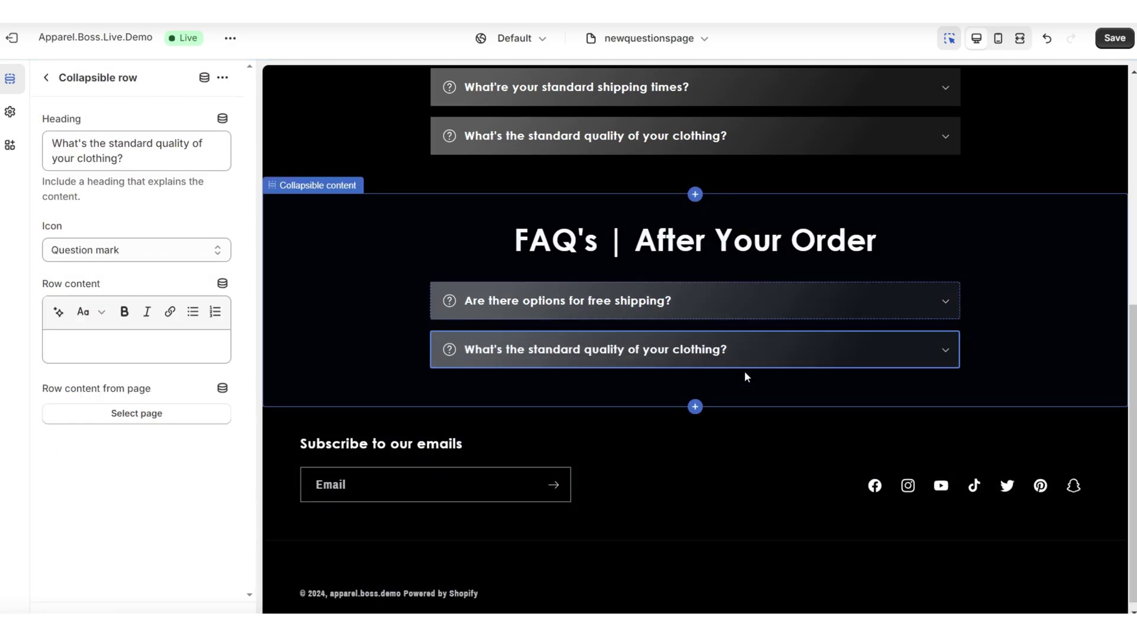
Remove one more copied row and choose a column to hold the order-confirmation image
left_click(745, 386)
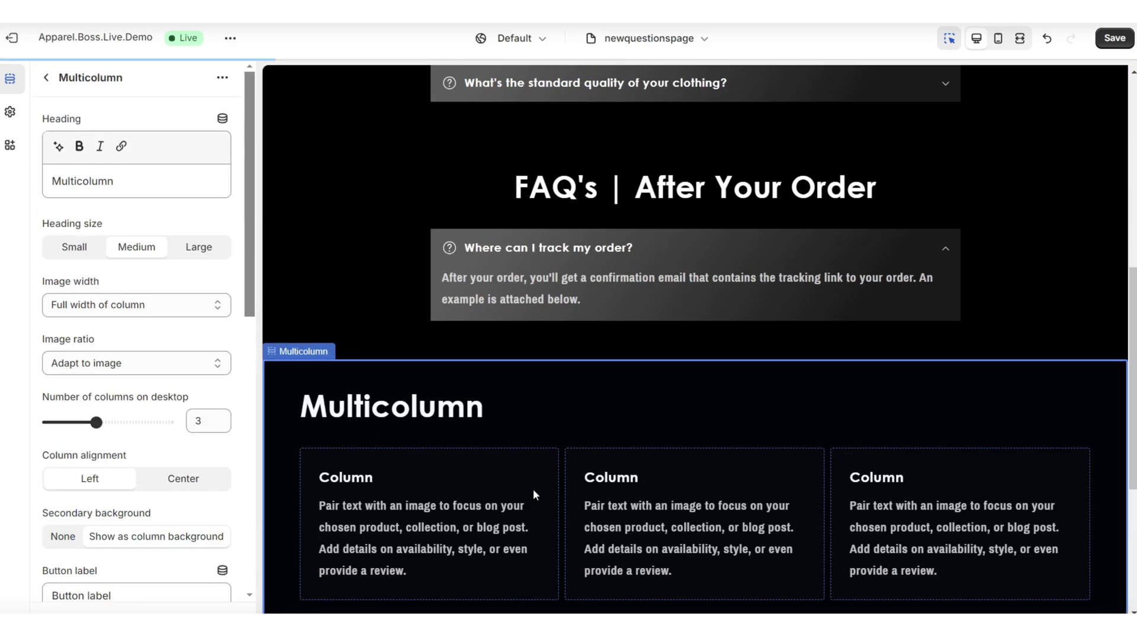
scroll(693, 355, "down", 3)
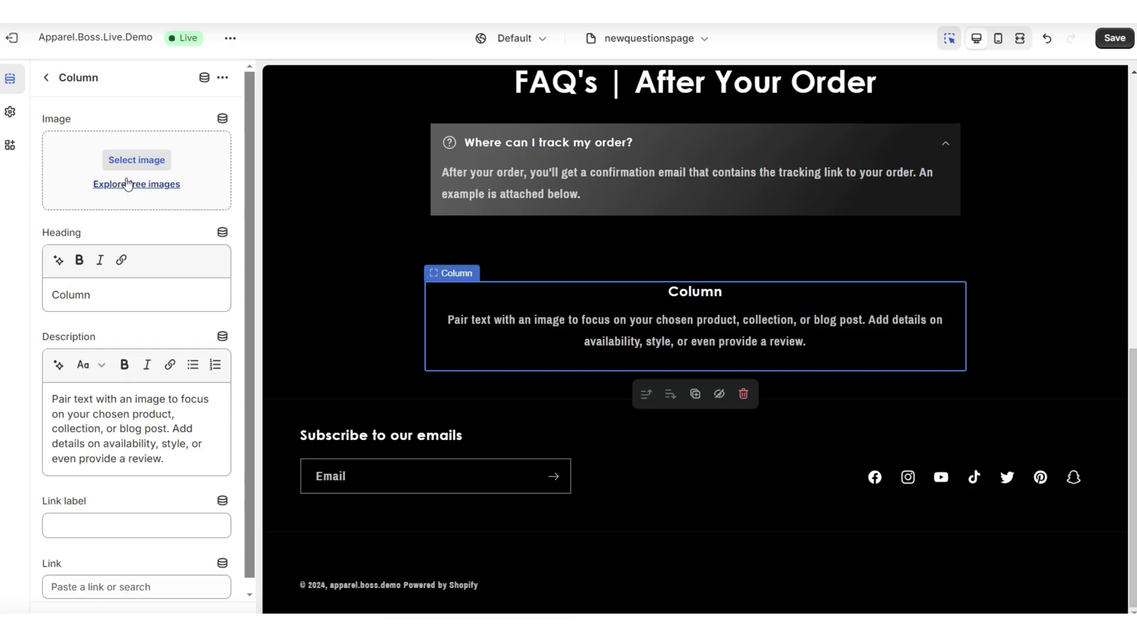
left_click(136, 160)
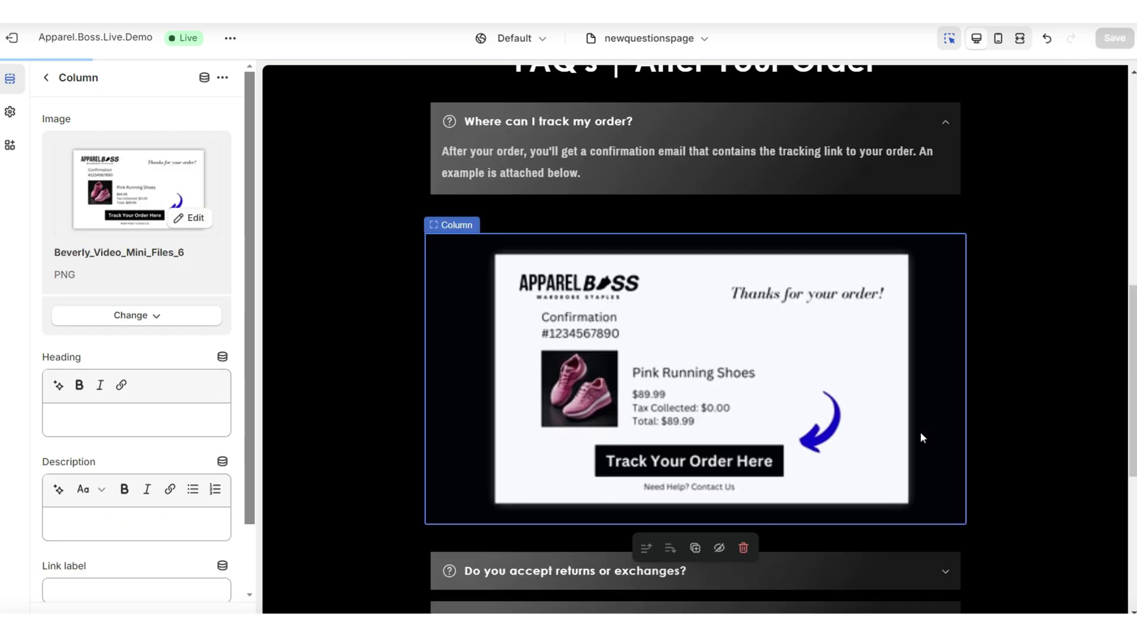
Edit the 'What if my item arrives broken?' row's answer content
scroll(947, 460, "down", 5)
left_click(557, 313)
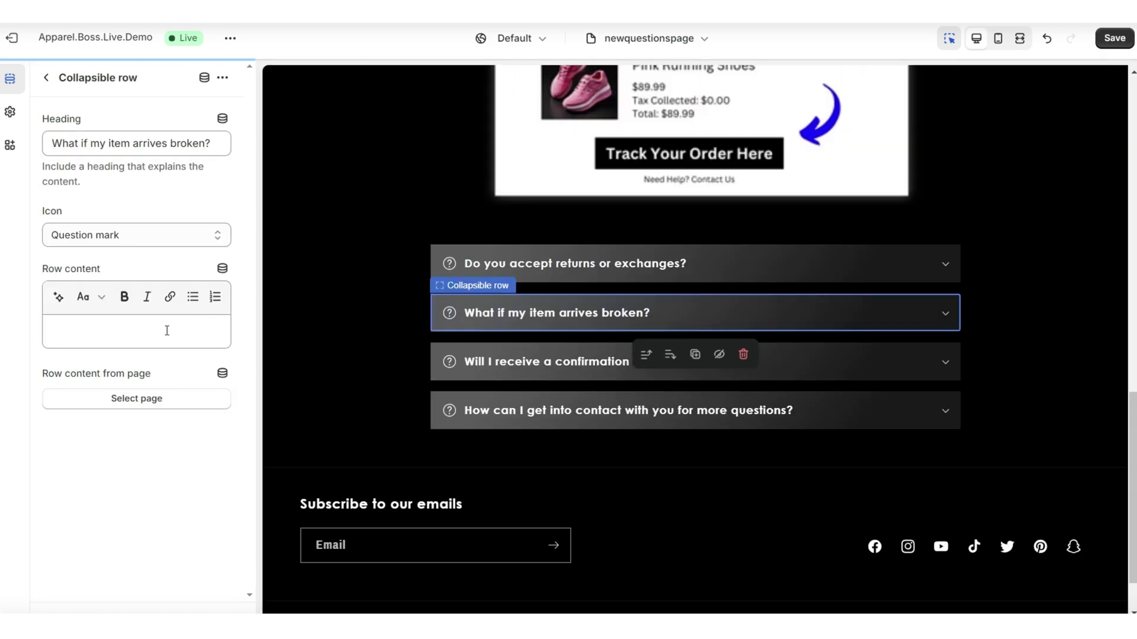
right_click(125, 333)
left_click(191, 166)
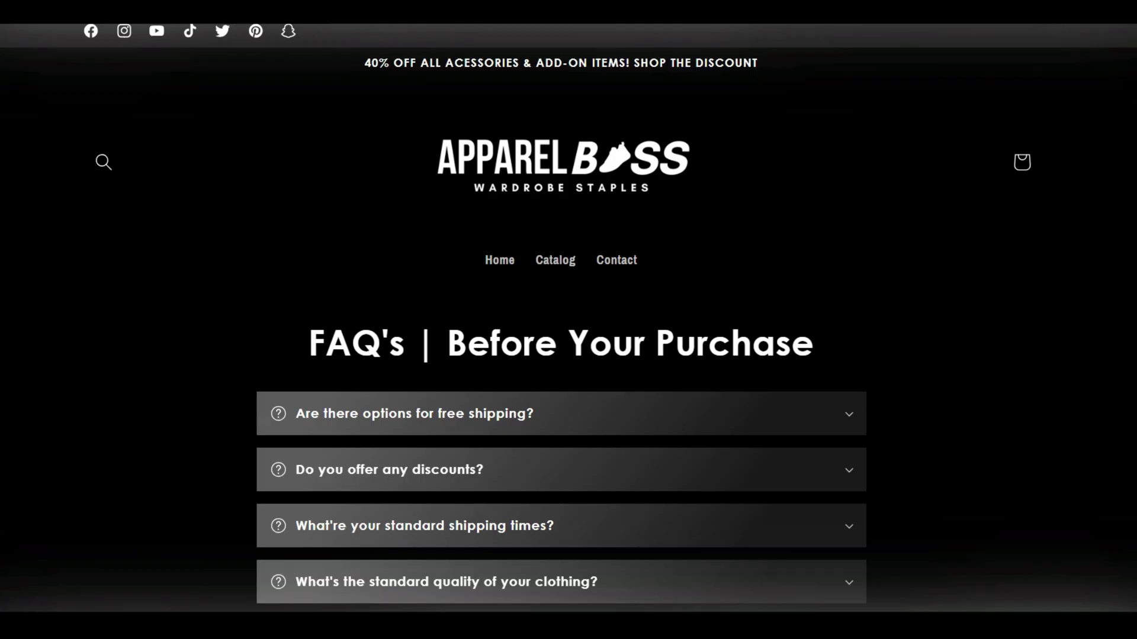
scroll(569, 320, "down", 4)
scroll(561, 320, "down", 10)
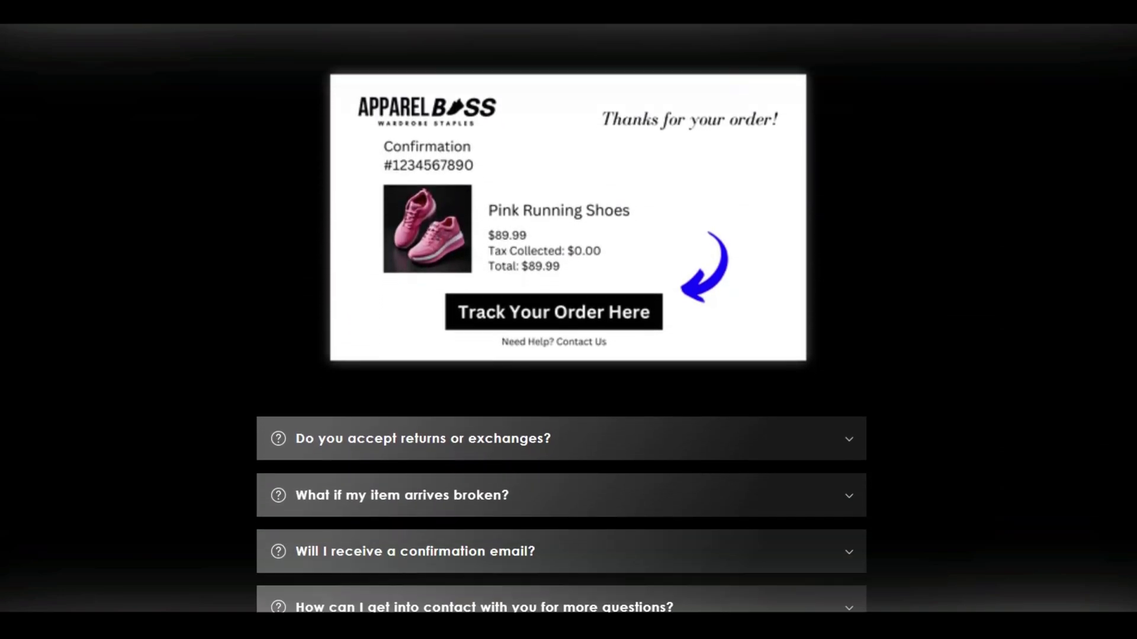
Scroll the storefront's two-part FAQ page and the sweater product page to check both FAQ sections
scroll(561, 320, "up", 5)
scroll(568, 320, "up", 3)
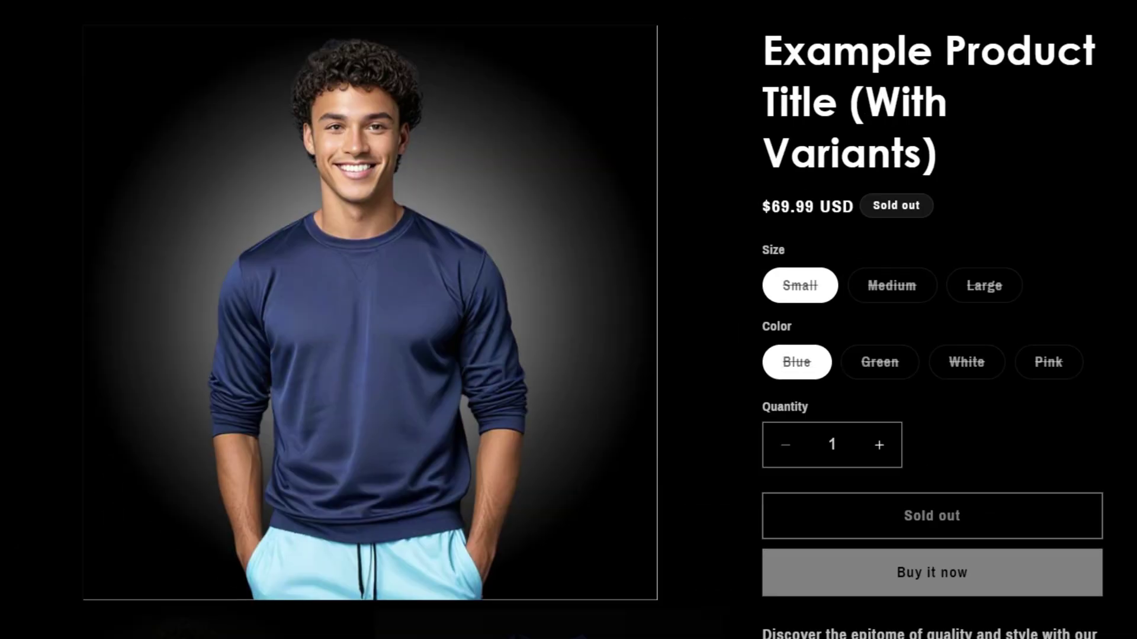
scroll(568, 320, "down", 13)
scroll(568, 320, "down", 15)
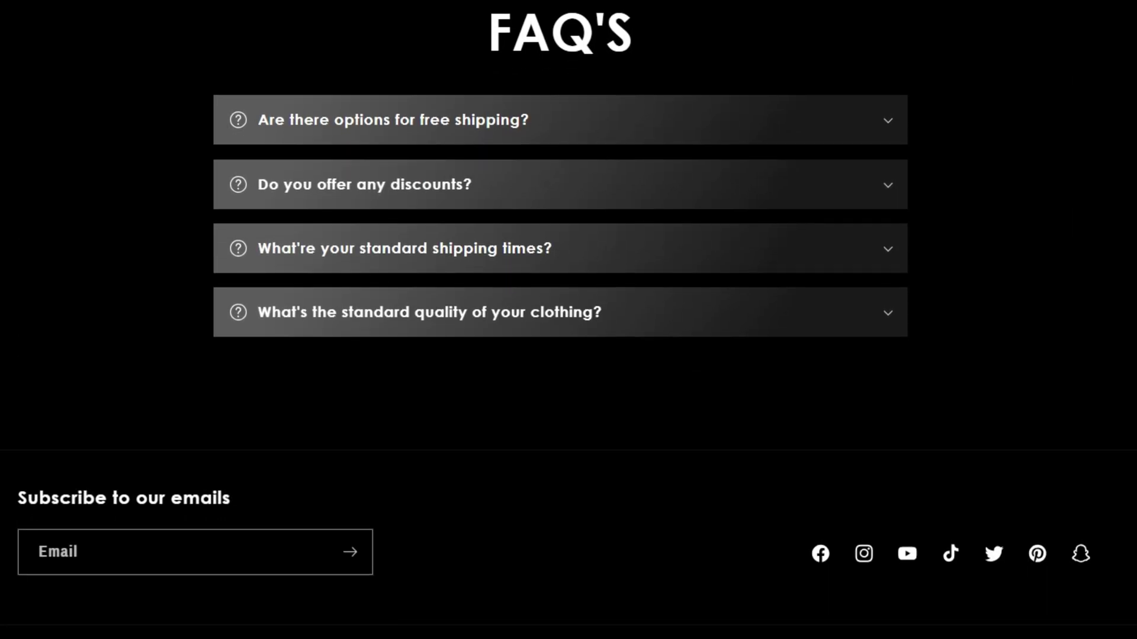
scroll(568, 320, "up", 5)
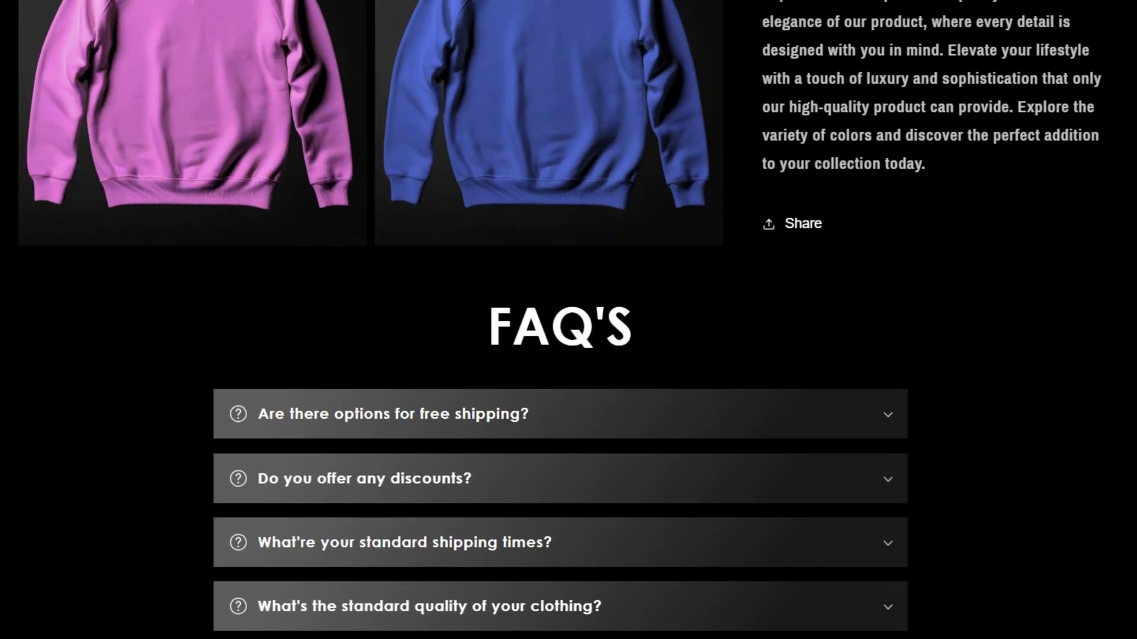
scroll(568, 319, "up", 5)
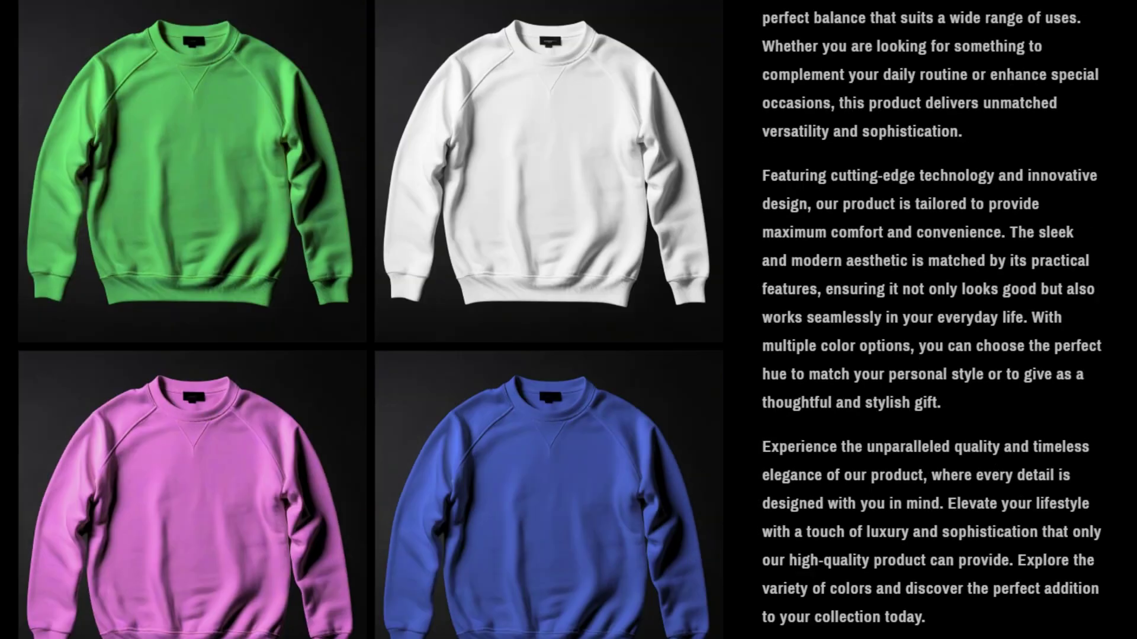
scroll(569, 319, "down", 6)
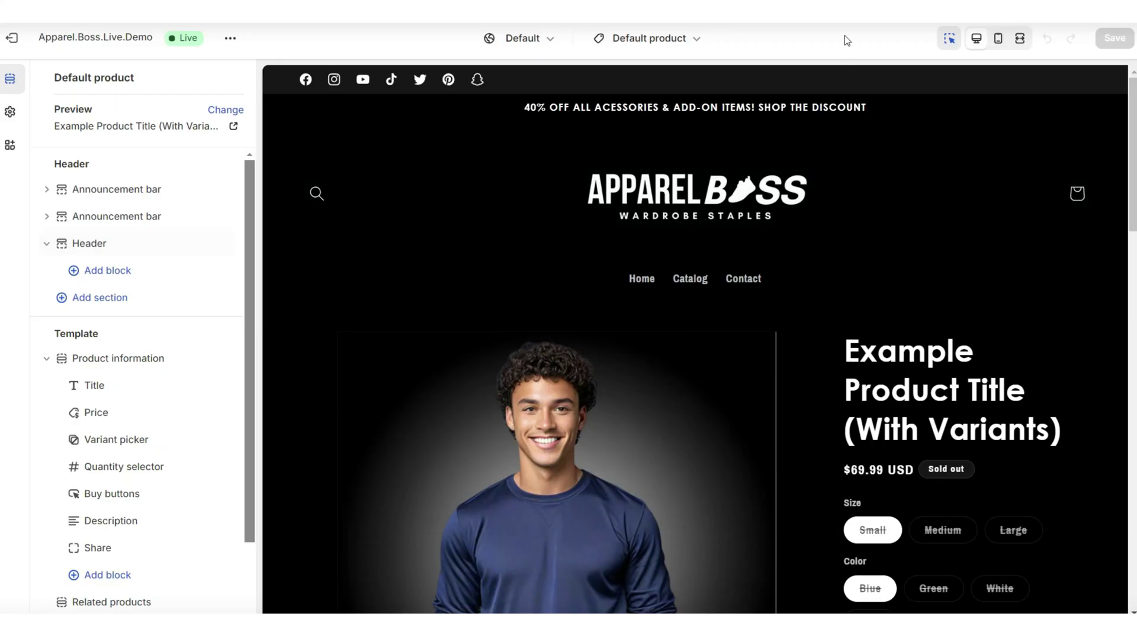
Widen the preview to full width and add a Collapsible content section below the product
left_click(1021, 38)
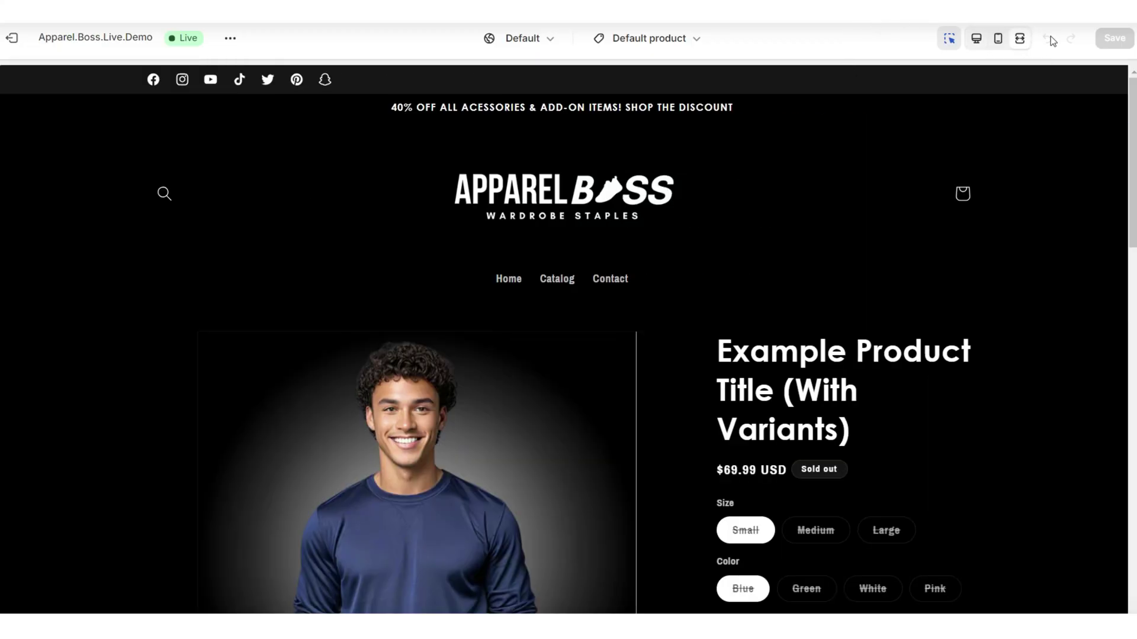
scroll(1133, 121, "down", 15)
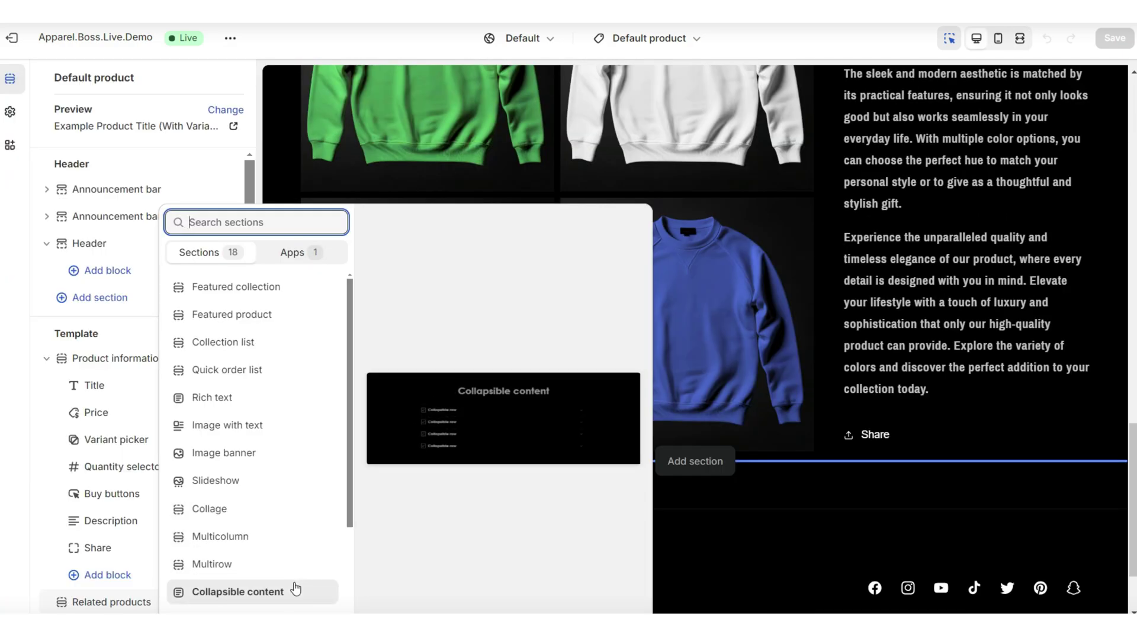
left_click(297, 586)
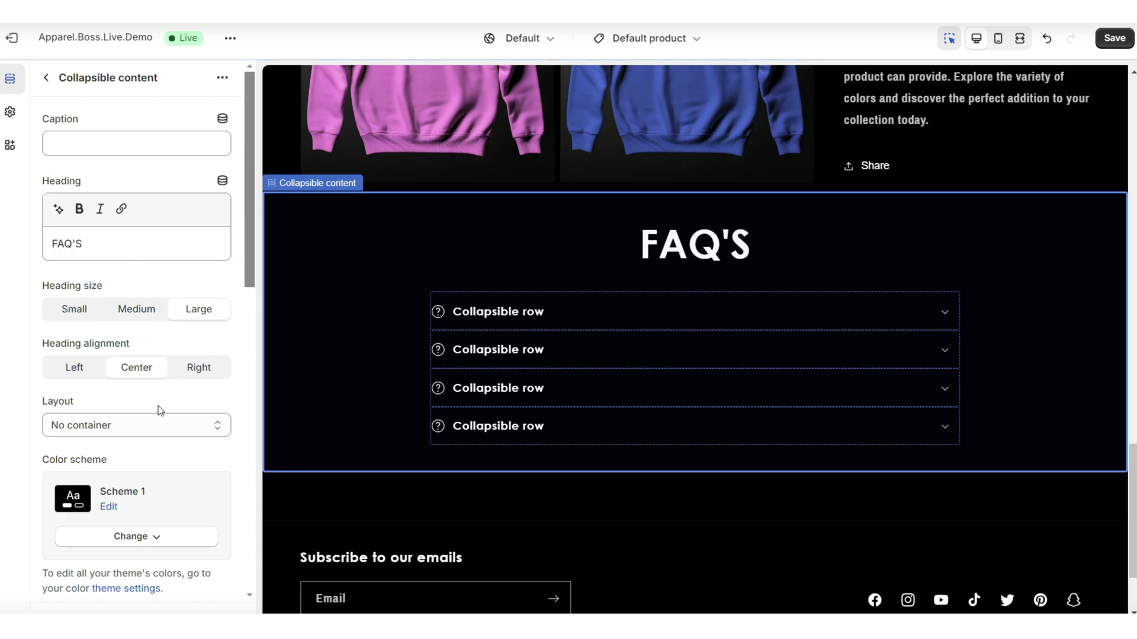
Set the section to Row container layout with Scheme 4 containers and open the first FAQ row
left_click(147, 463)
scroll(154, 414, "down", 6)
left_click(161, 318)
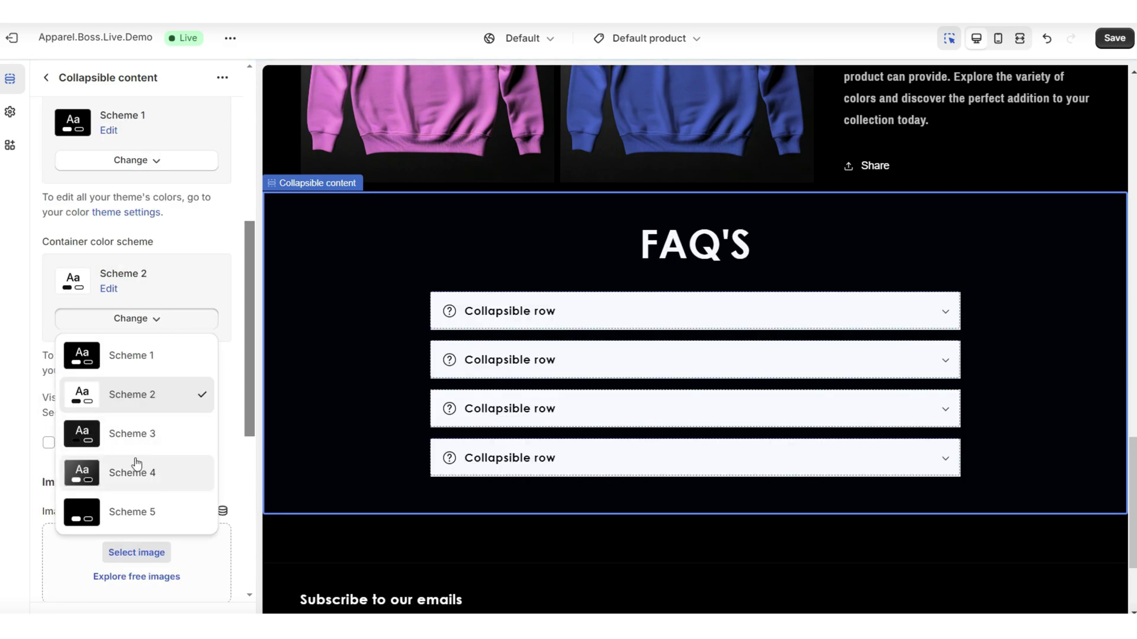
left_click(135, 472)
left_click(571, 310)
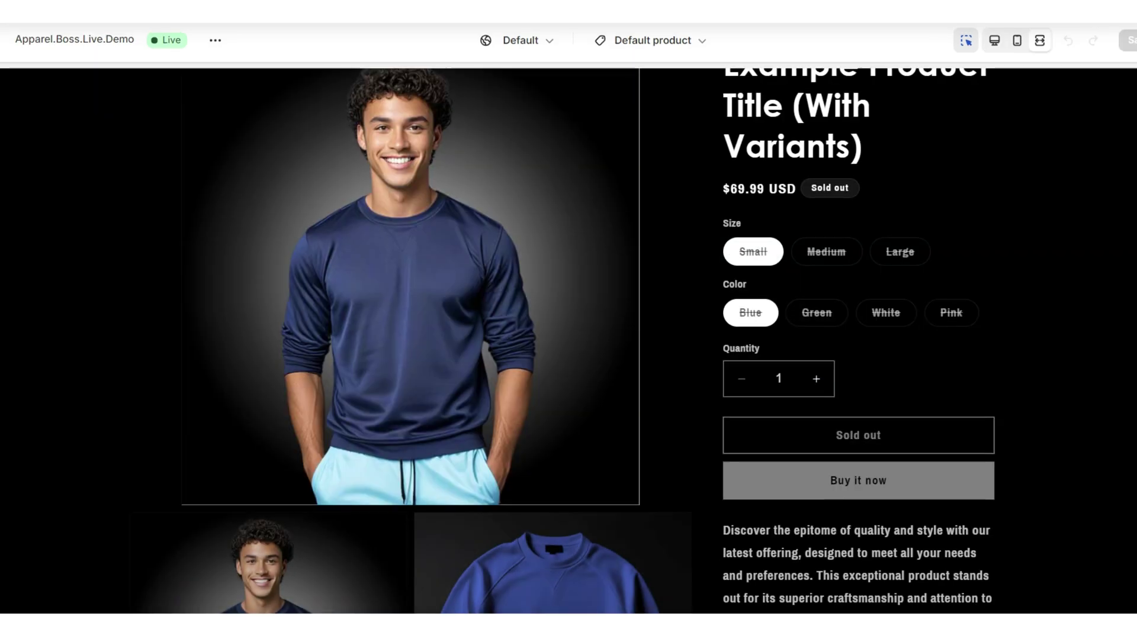
scroll(568, 338, "down", 10)
scroll(568, 341, "down", 10)
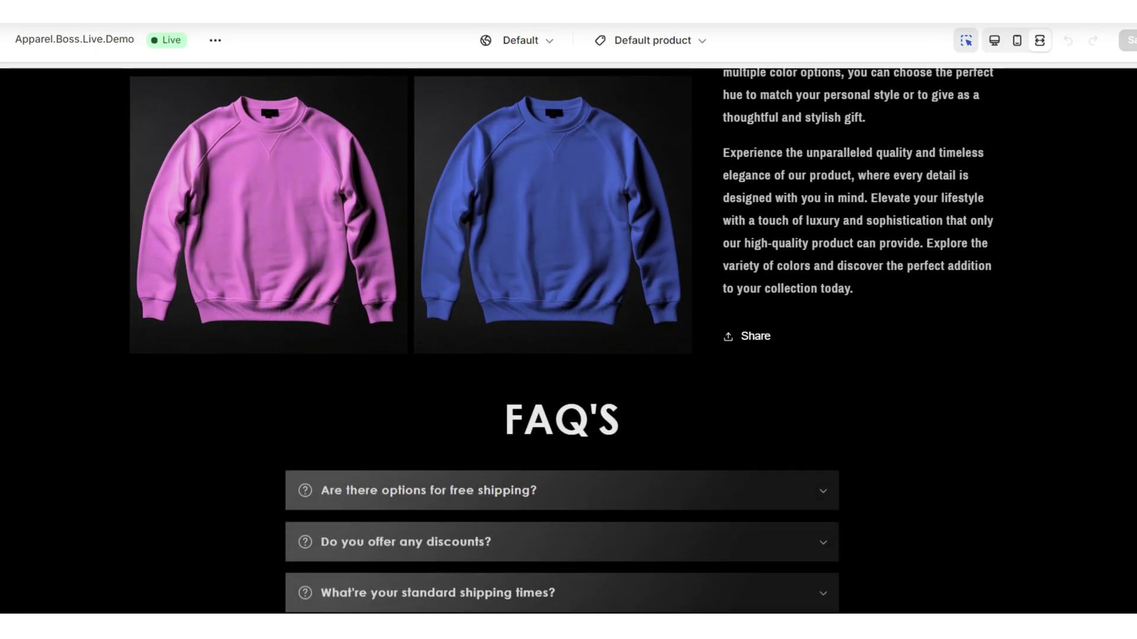
Scroll through the product page FAQ'S and the full FAQ page preview, ending on the homepage
scroll(568, 341, "down", 2)
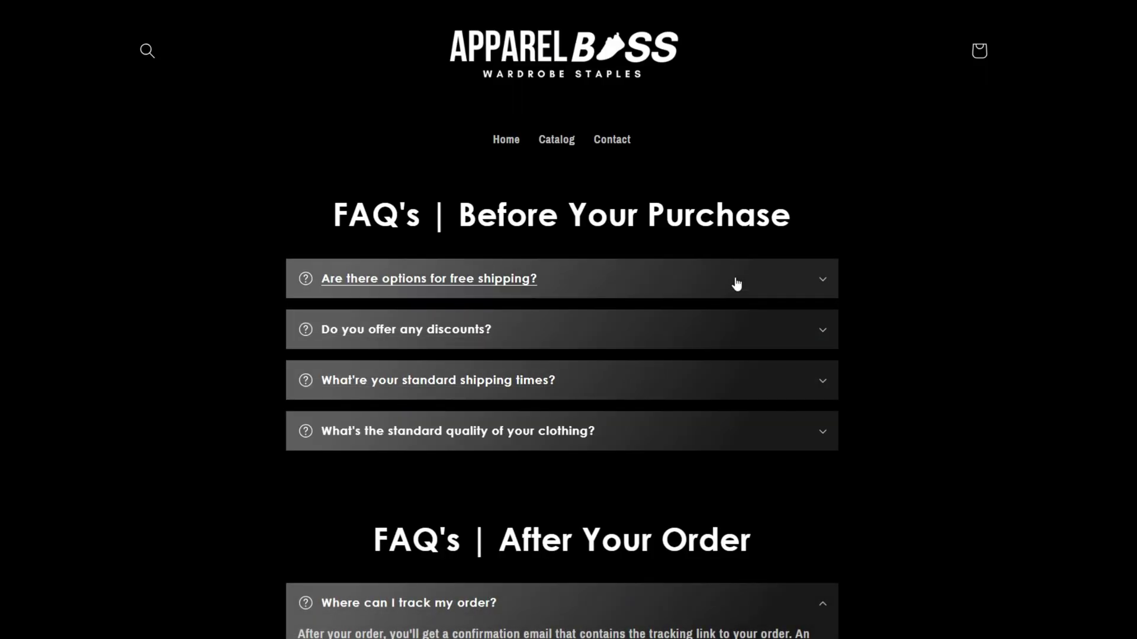
scroll(737, 284, "down", 10)
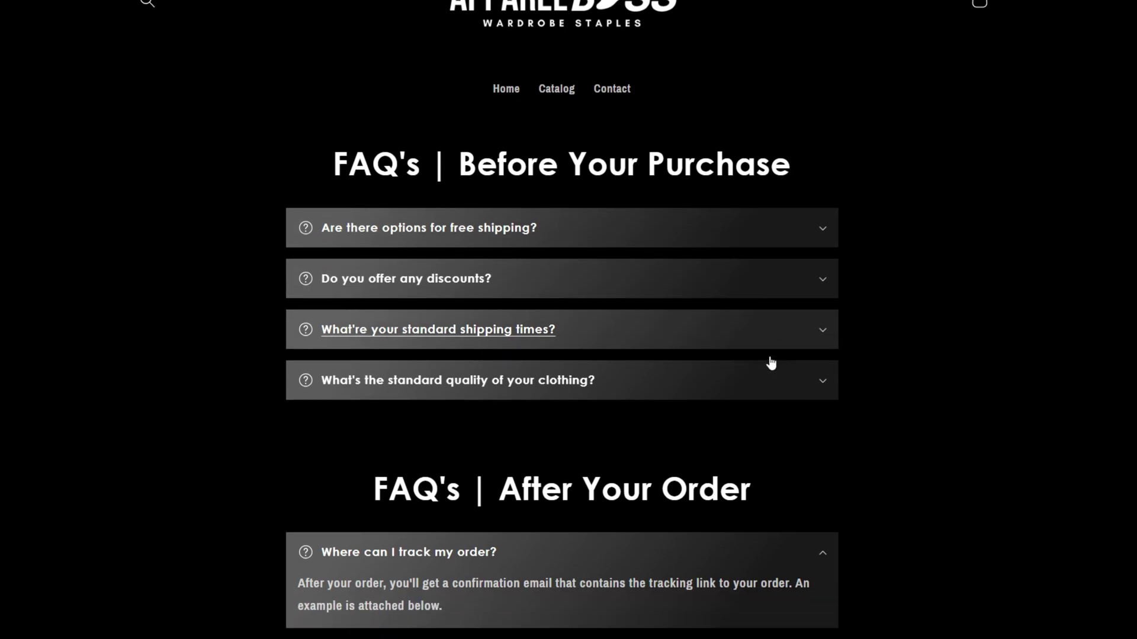
scroll(867, 410, "down", 4)
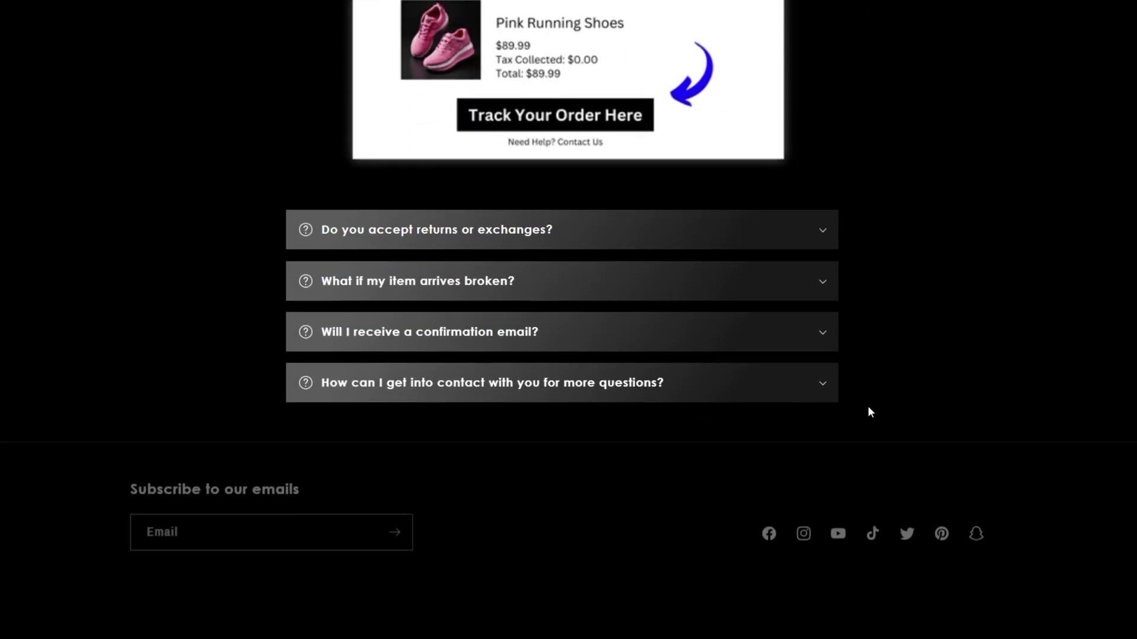
scroll(868, 411, "up", 15)
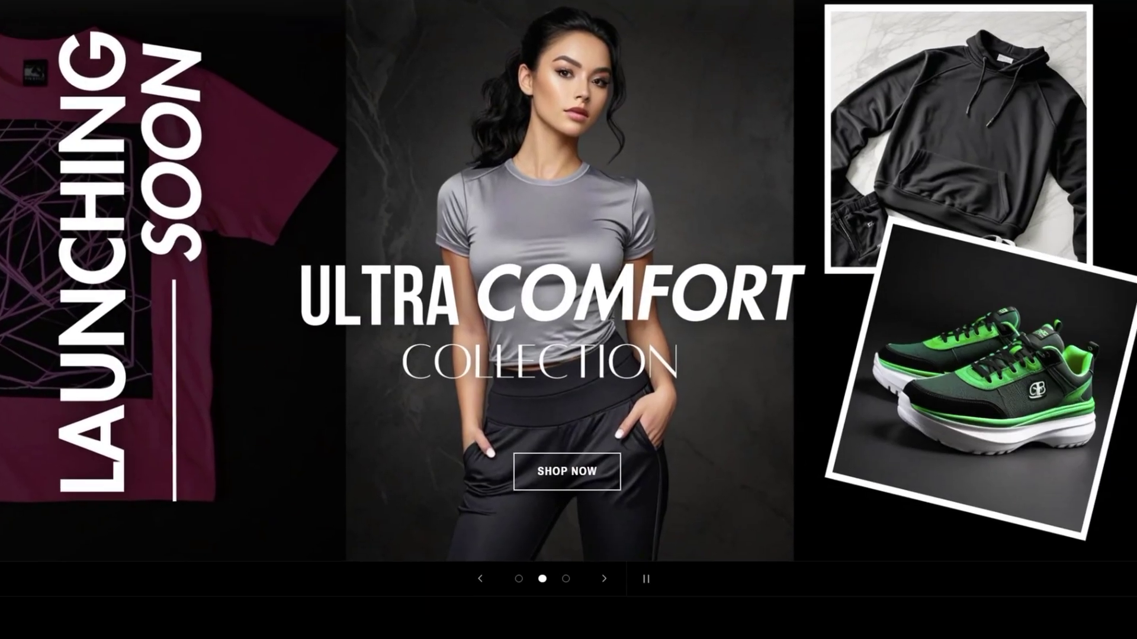
scroll(568, 319, "down", 10)
scroll(568, 320, "down", 20)
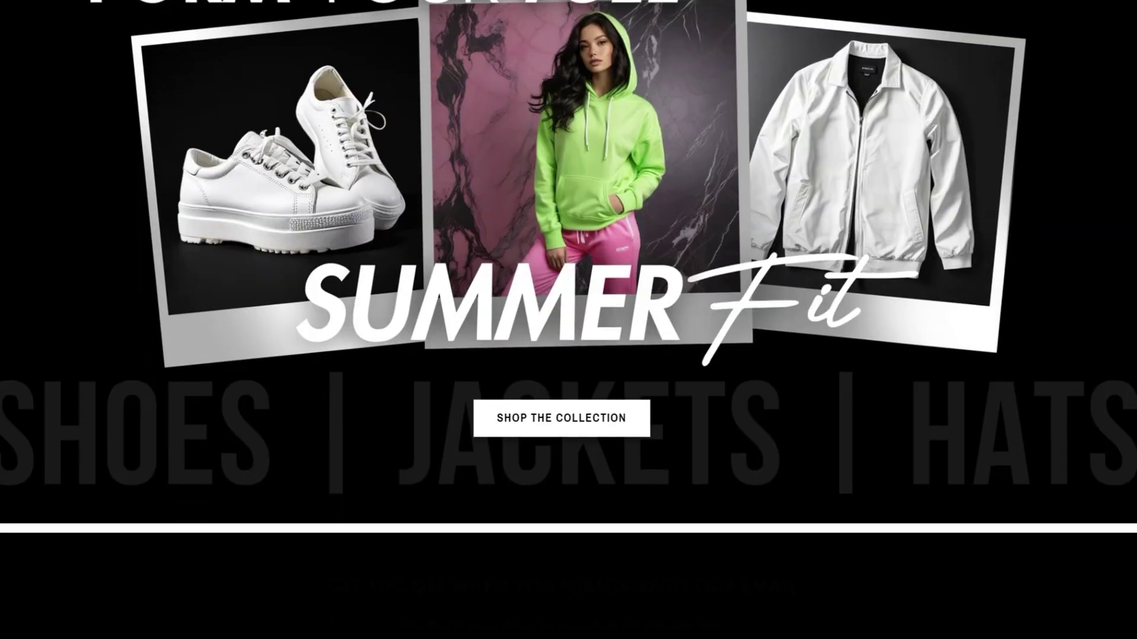
Begin uploading a theme zip file via Add theme > Upload theme
scroll(996, 534, "down", 10)
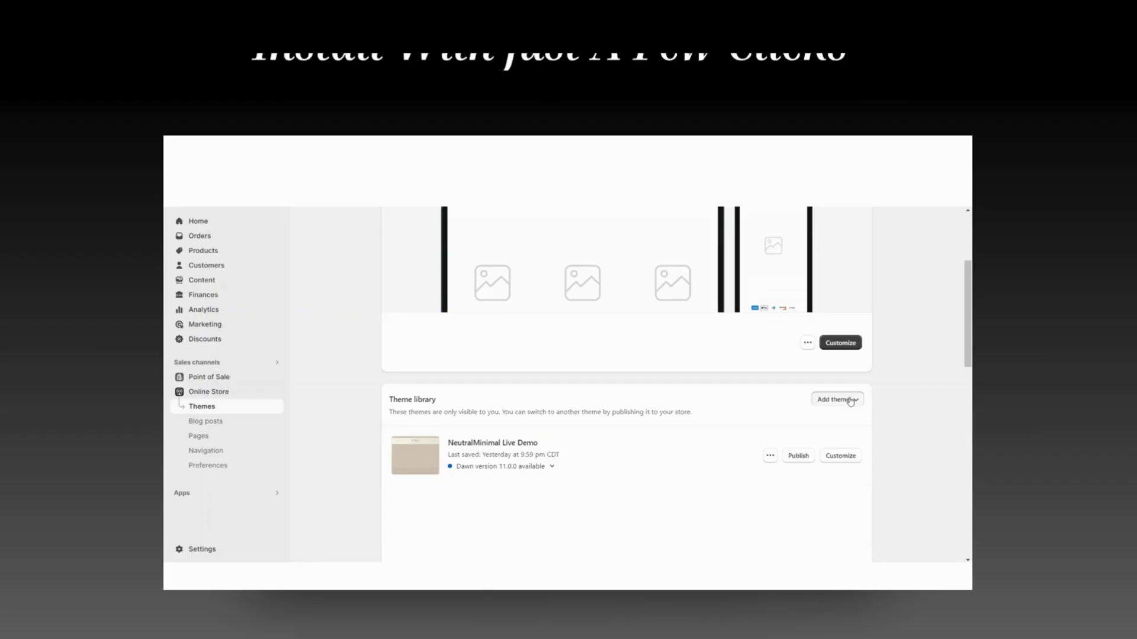
left_click(836, 399)
left_click(819, 437)
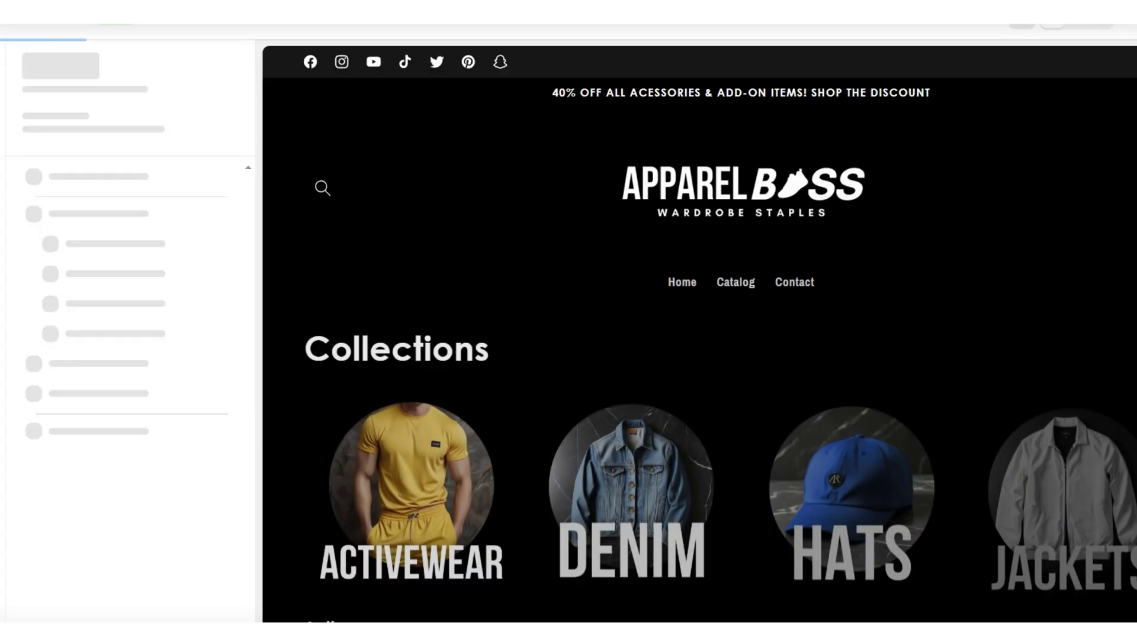
Scroll through the Collections list page preview and select its section to review the layout
scroll(700, 334, "down", 9)
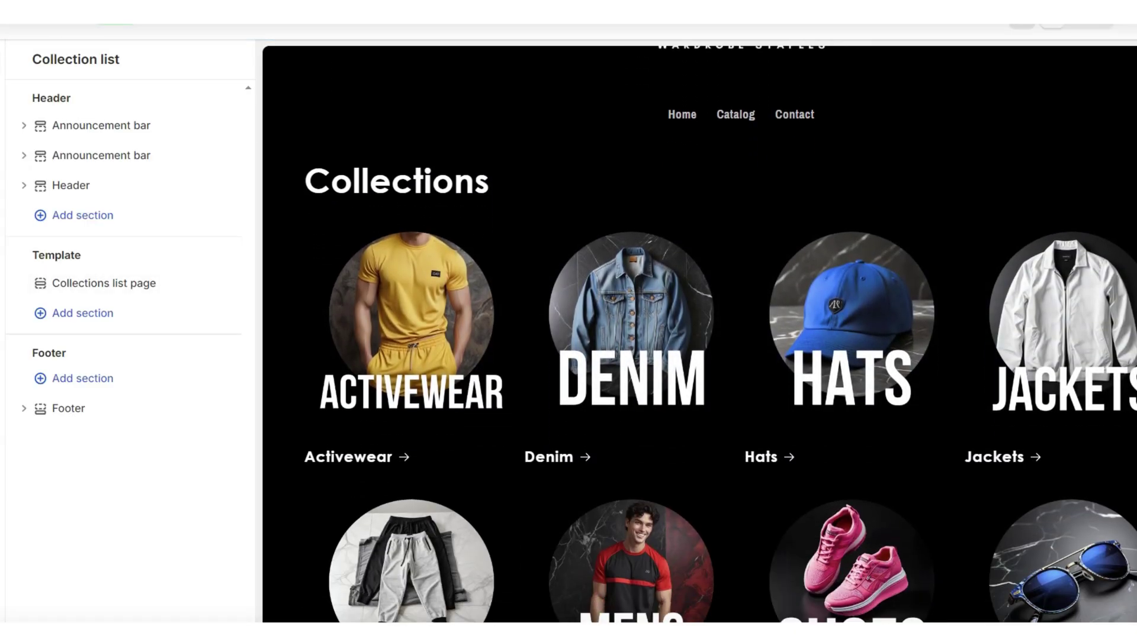
scroll(697, 317, "up", 5)
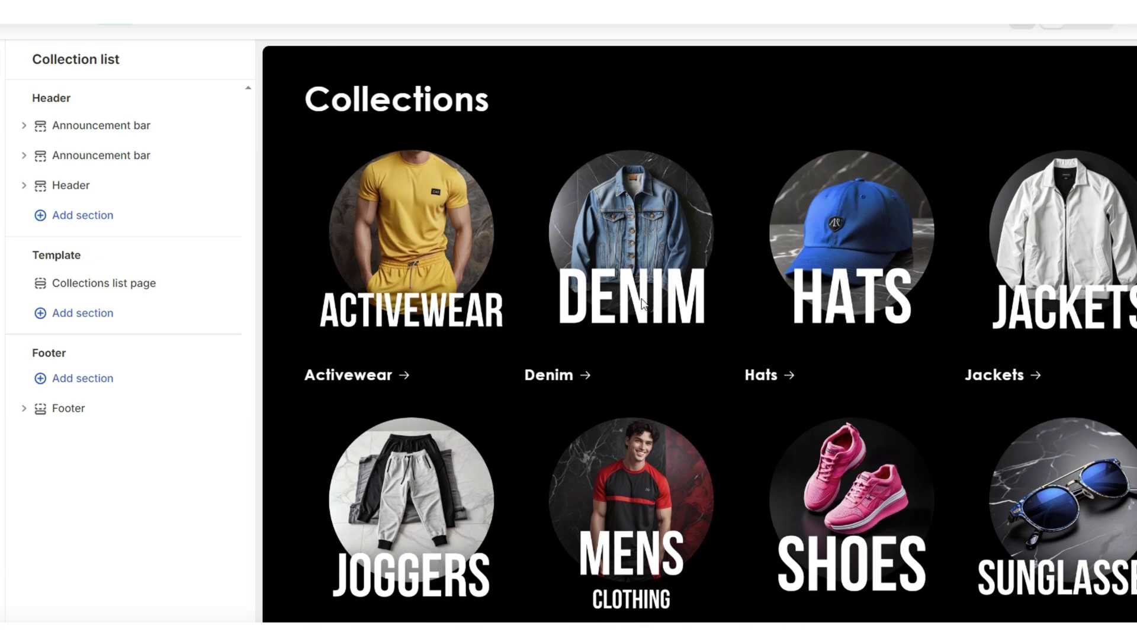
scroll(281, 254, "up", 1)
left_click(287, 267)
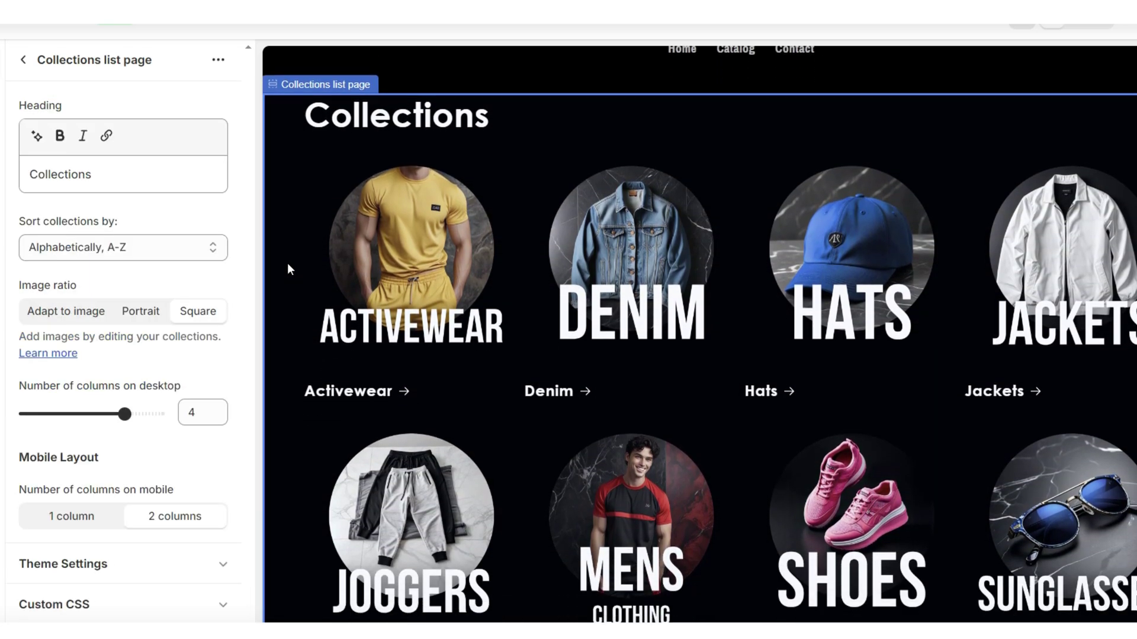
scroll(286, 264, "down", 4)
scroll(388, 271, "up", 1)
scroll(388, 271, "up", 3)
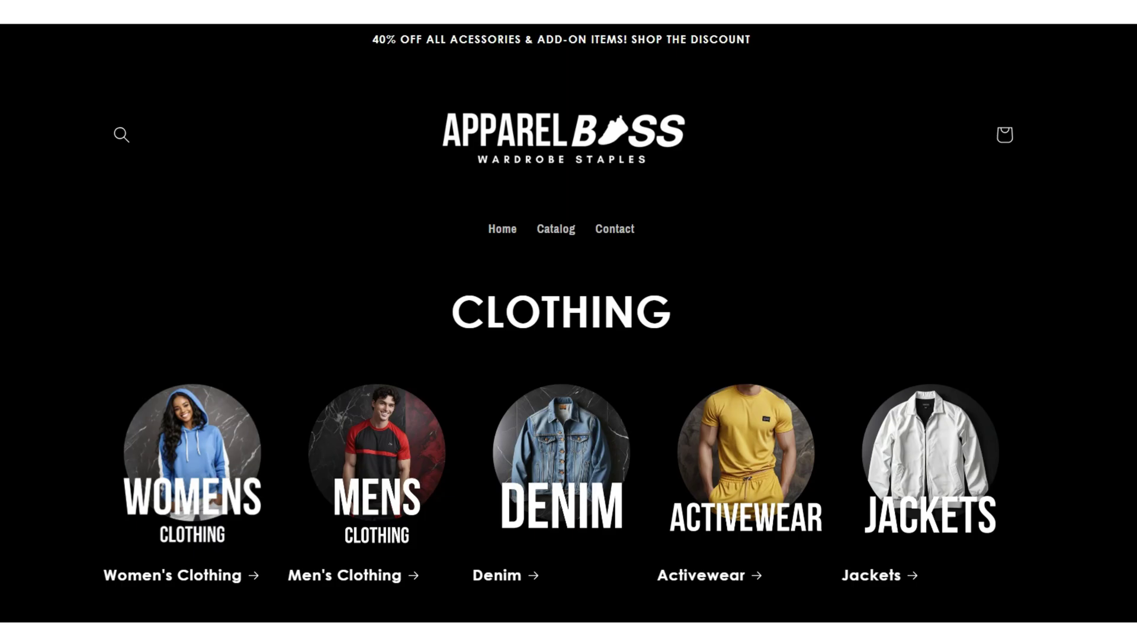
scroll(558, 303, "down", 3)
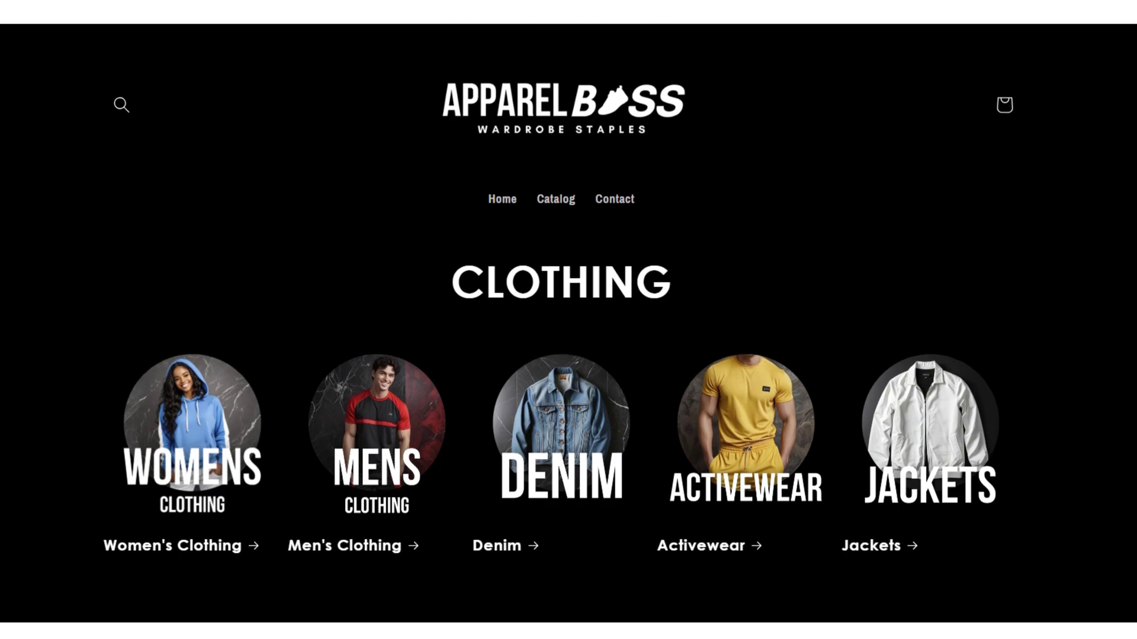
scroll(386, 335, "down", 1)
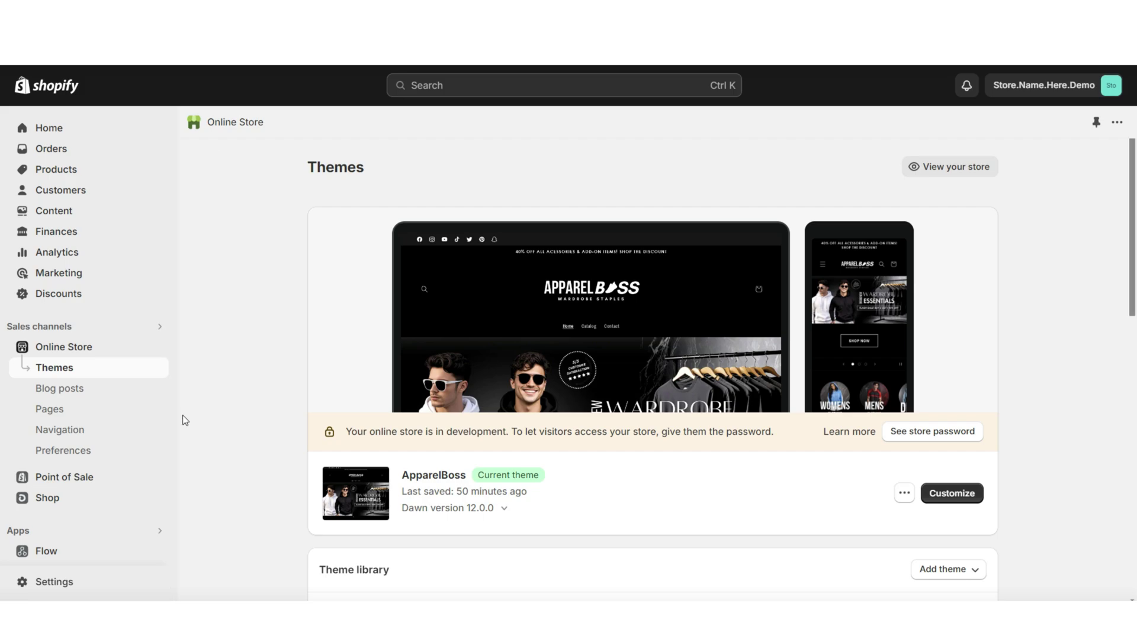
Add a store page titled 'Categories' under Online Store > Pages and save it
left_click(132, 413)
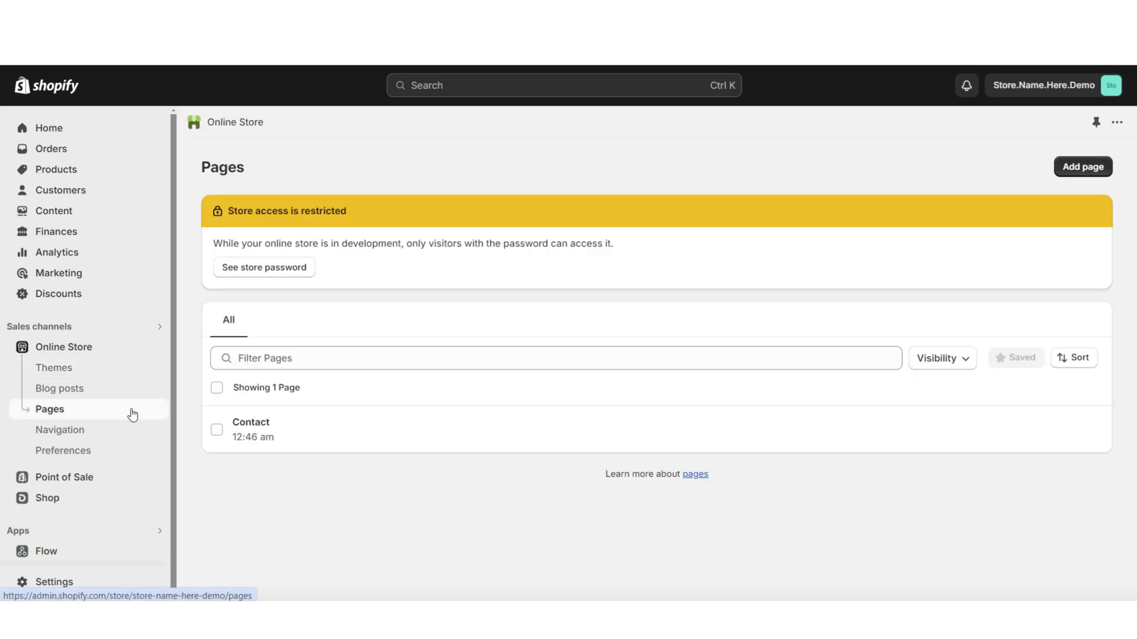
left_click(1072, 168)
left_click(535, 240)
type("Categories")
left_click(983, 85)
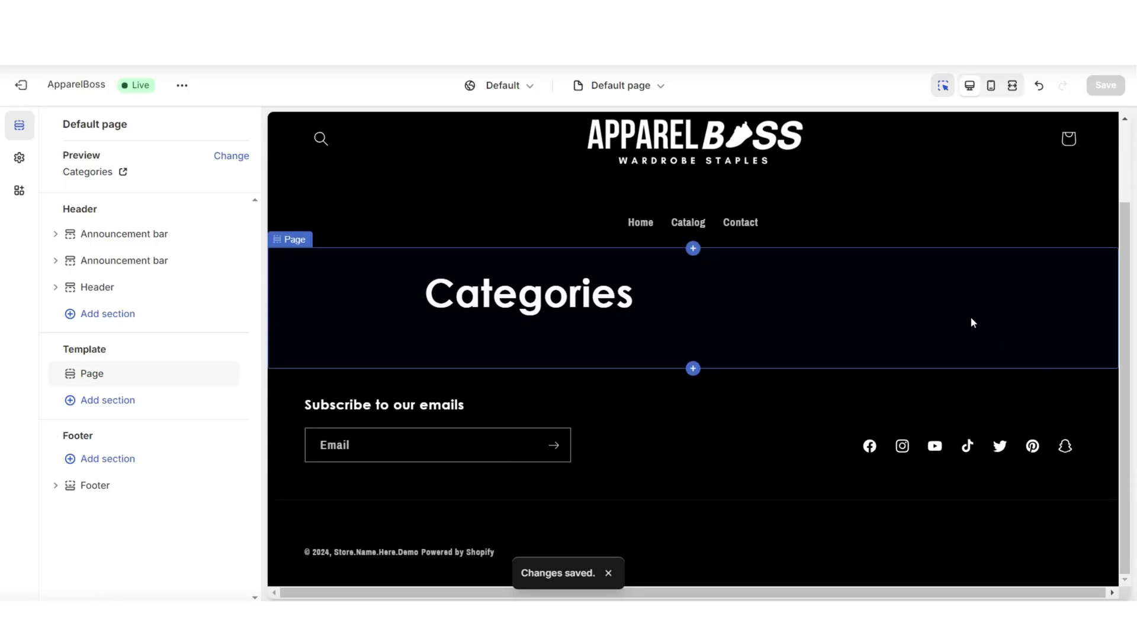
Start a new page template from the template dropdown's Pages > Create template option
left_click(645, 88)
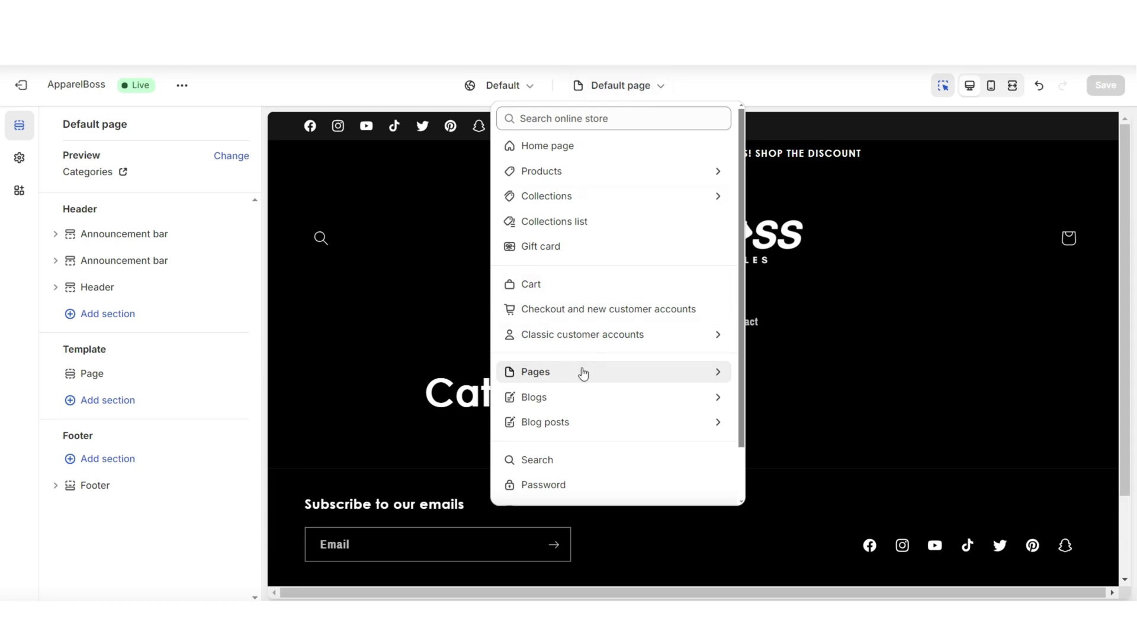
left_click(583, 373)
left_click(586, 261)
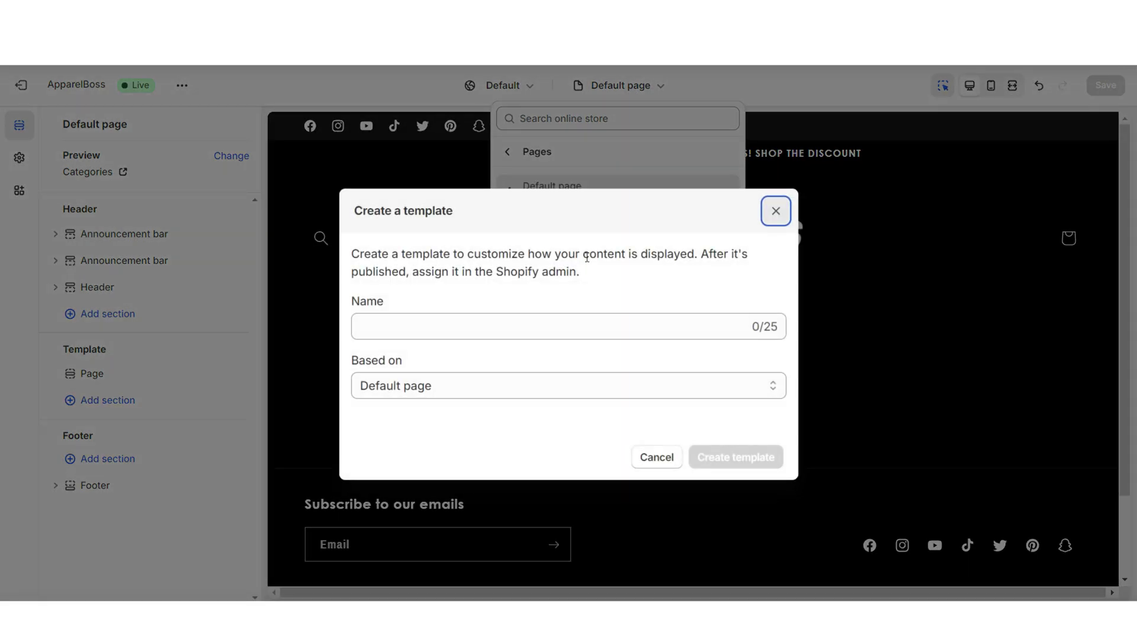
left_click(511, 335)
Name the template 'categoriestemplate', assign it to the Categories page and save
type("cate")
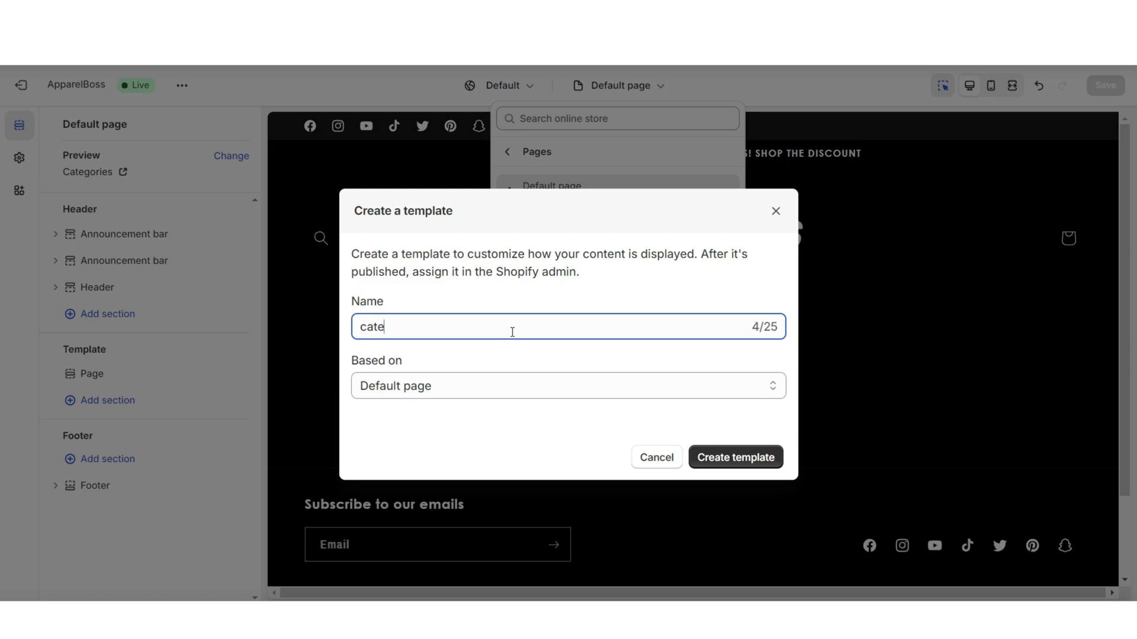
type("goriestemplate")
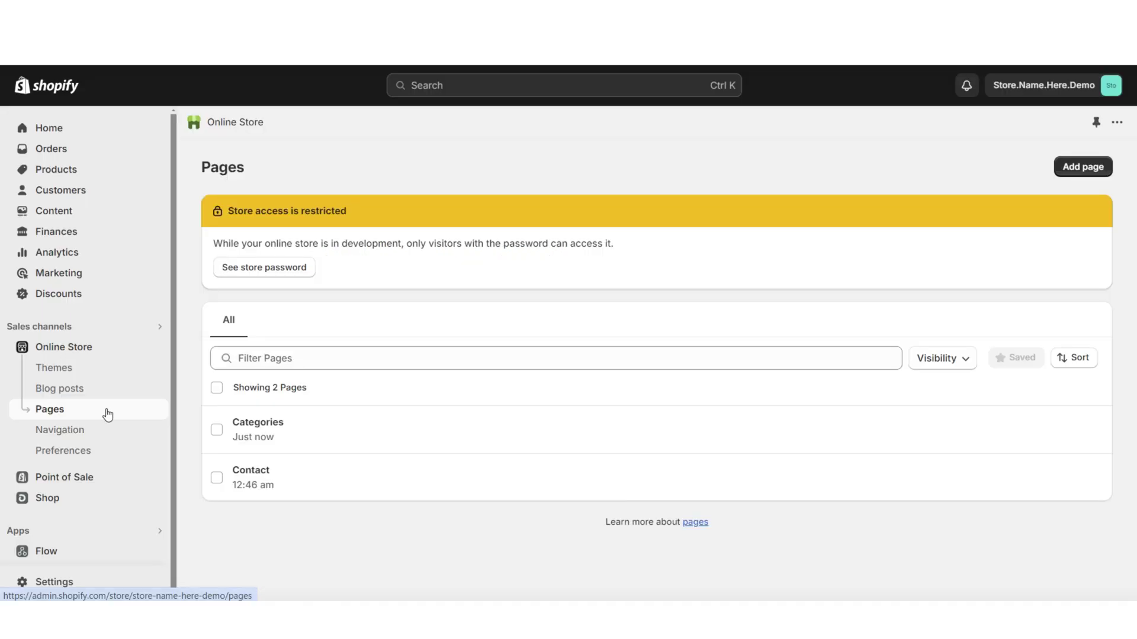
left_click(272, 433)
left_click(841, 409)
left_click(829, 436)
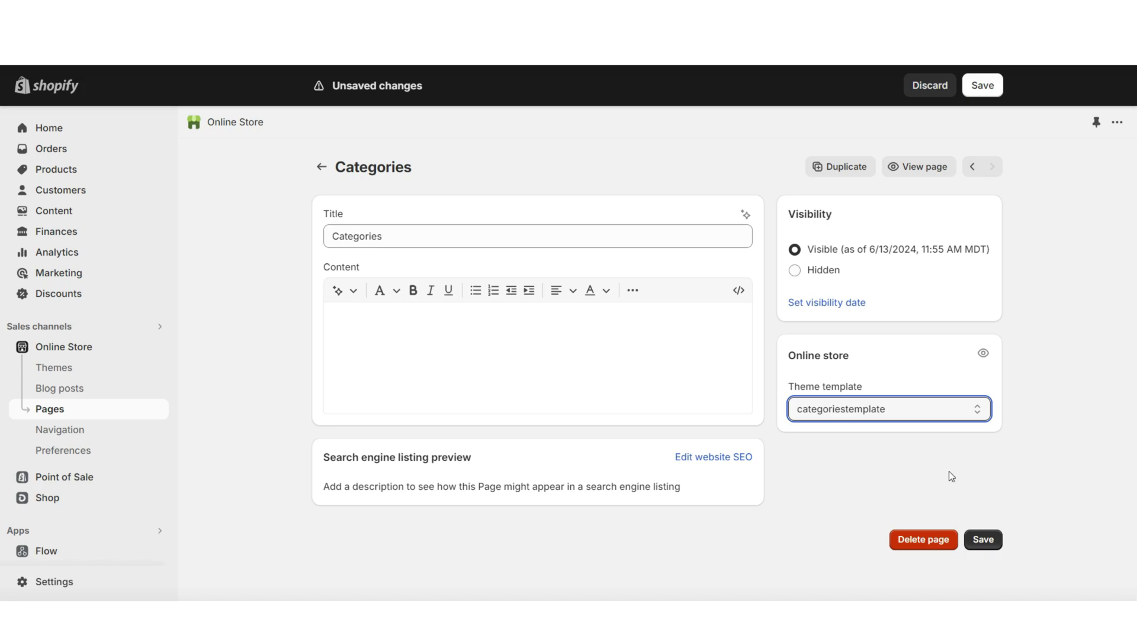
left_click(982, 86)
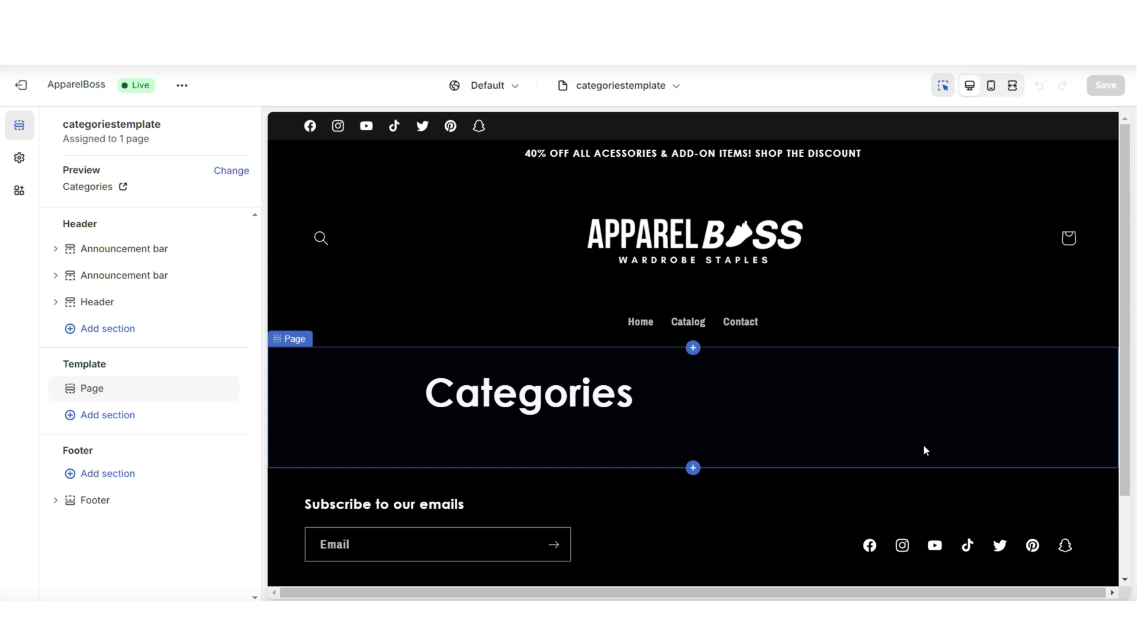
Hide the default Page section in the categoriestemplate
left_click(375, 392)
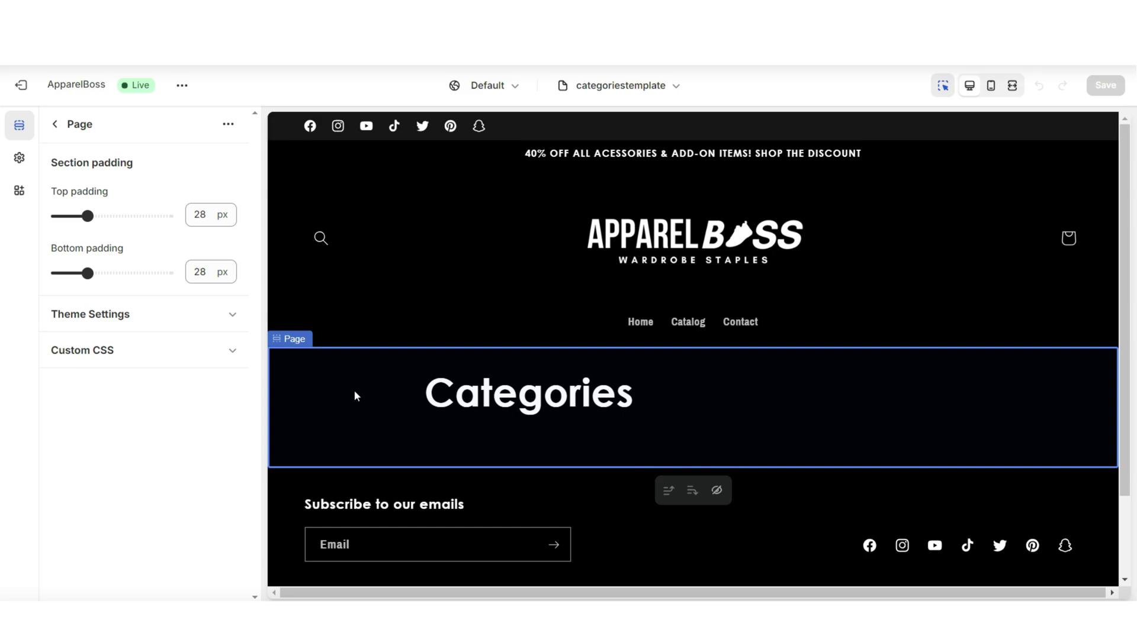
left_click(228, 125)
left_click(238, 155)
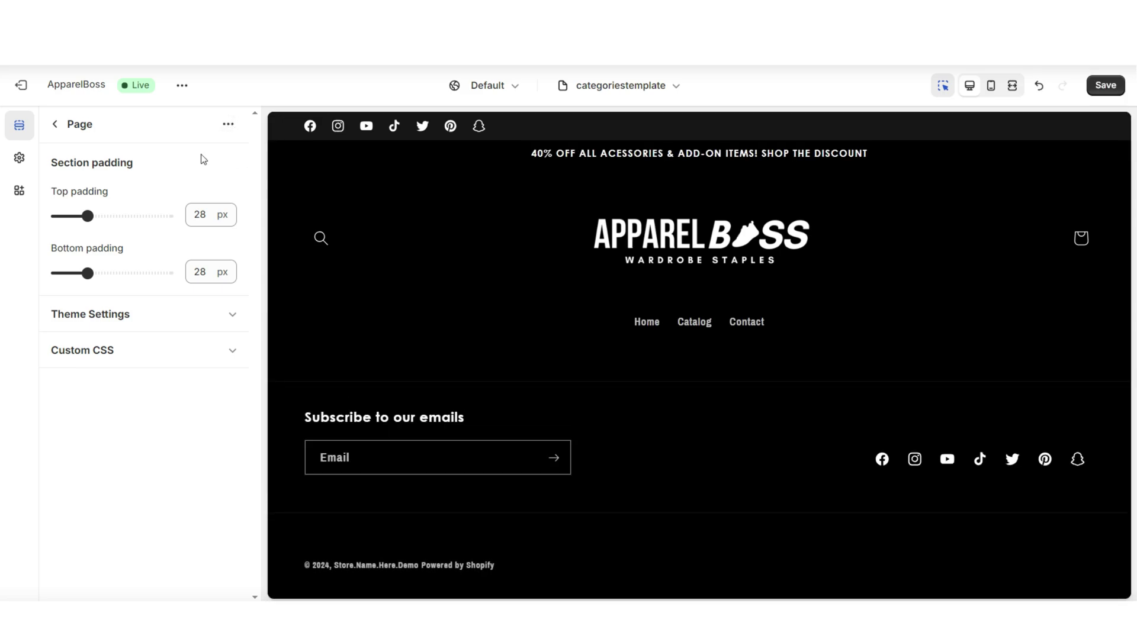
left_click(70, 139)
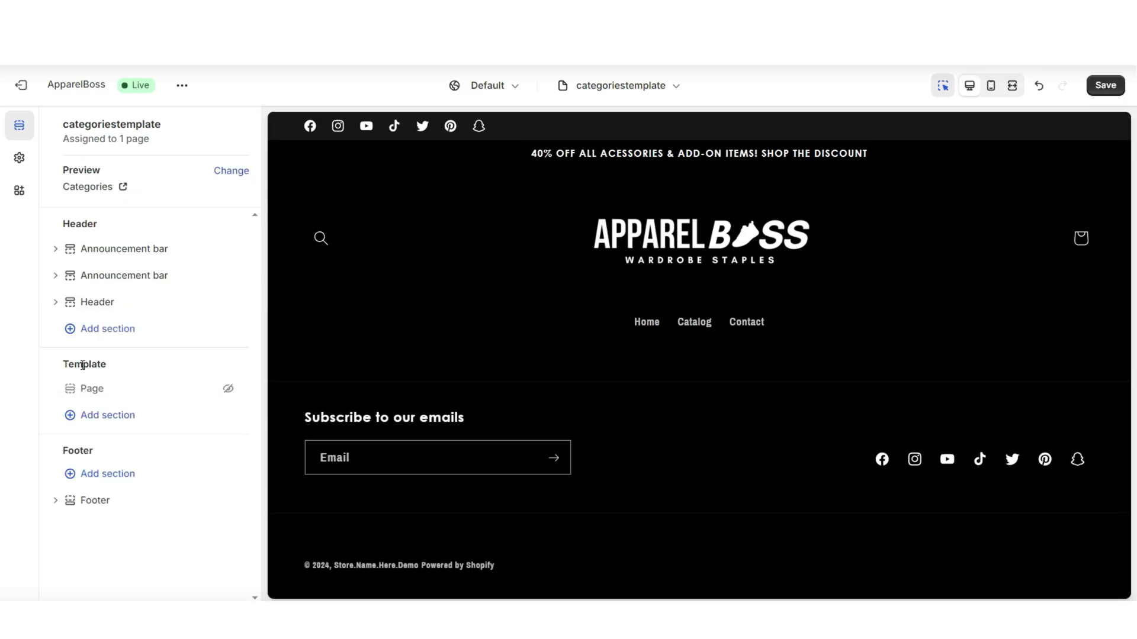
Add a Rich text section and set its heading to CATEGORIES
left_click(89, 419)
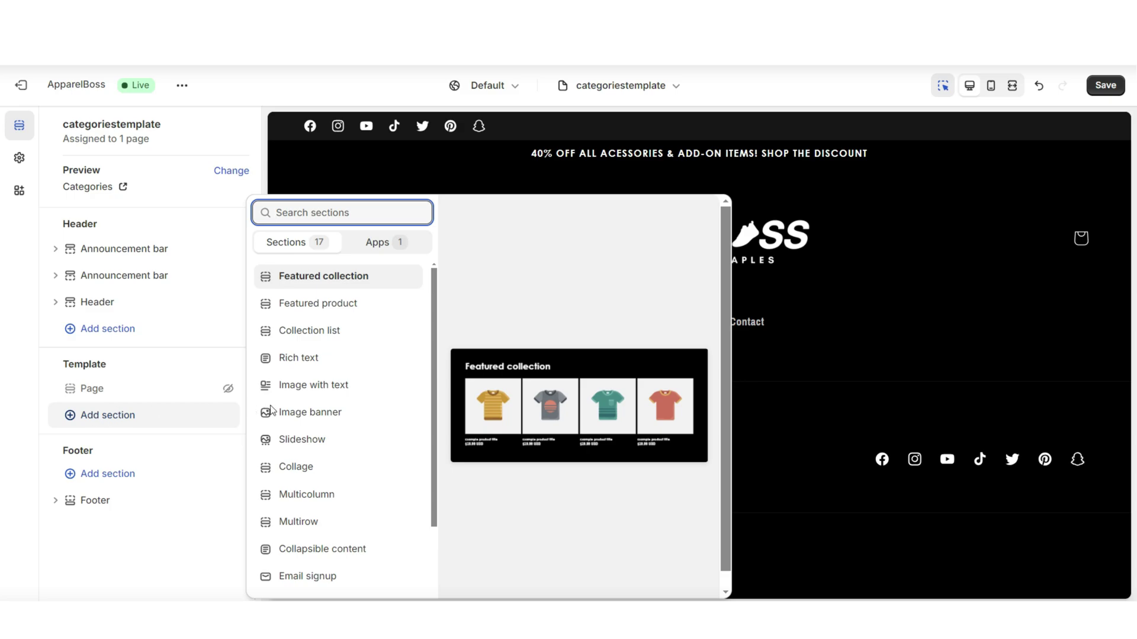
left_click(328, 362)
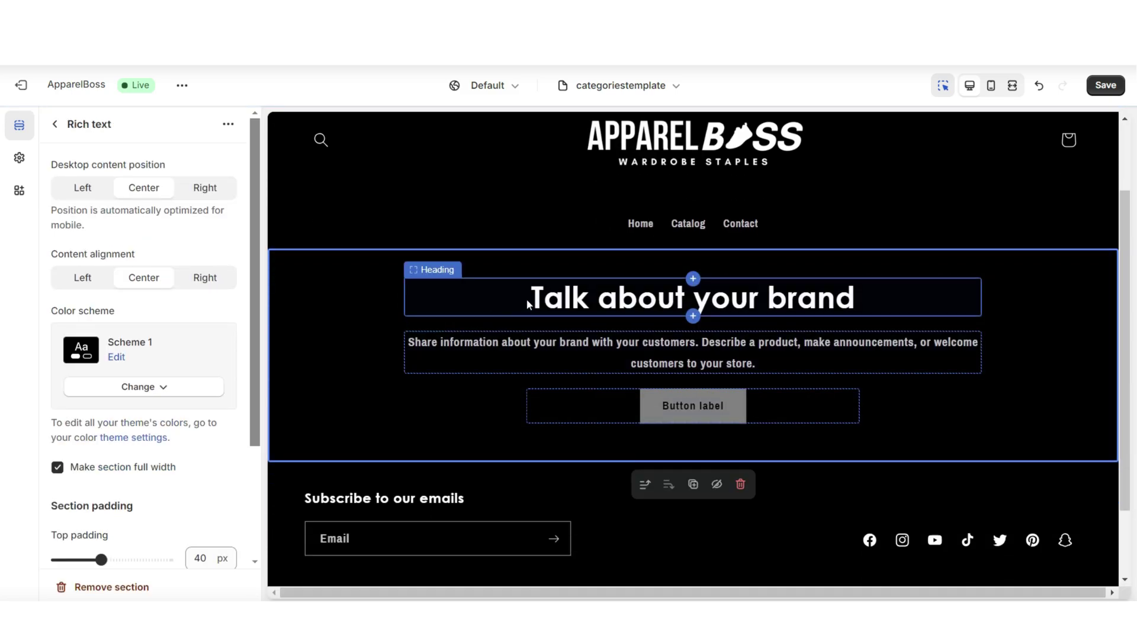
left_click(529, 303)
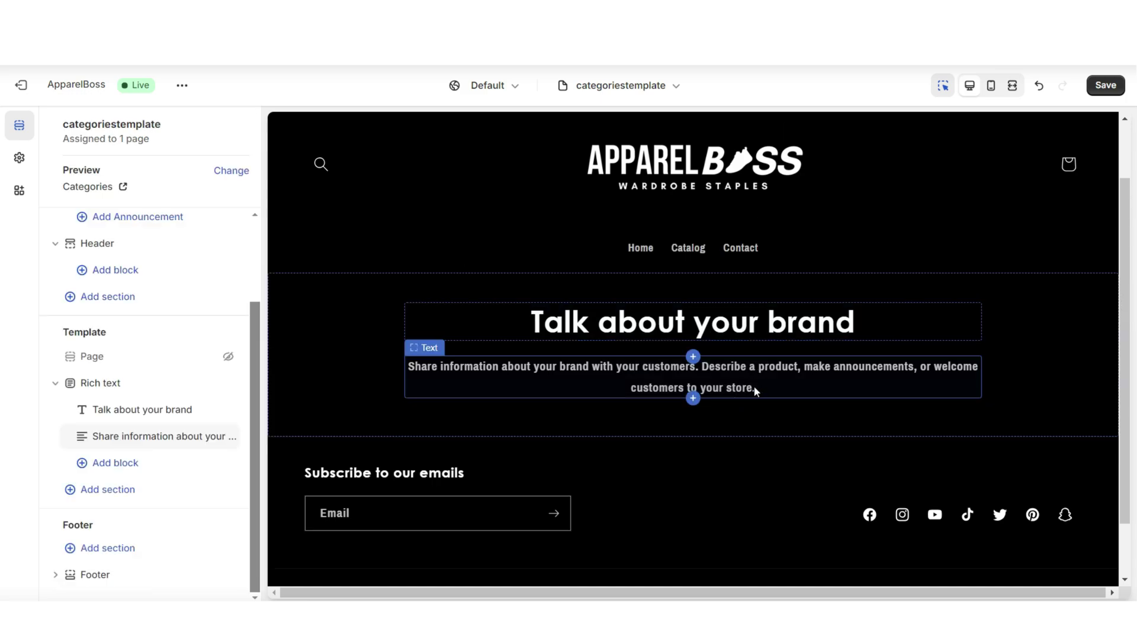
left_click(100, 491)
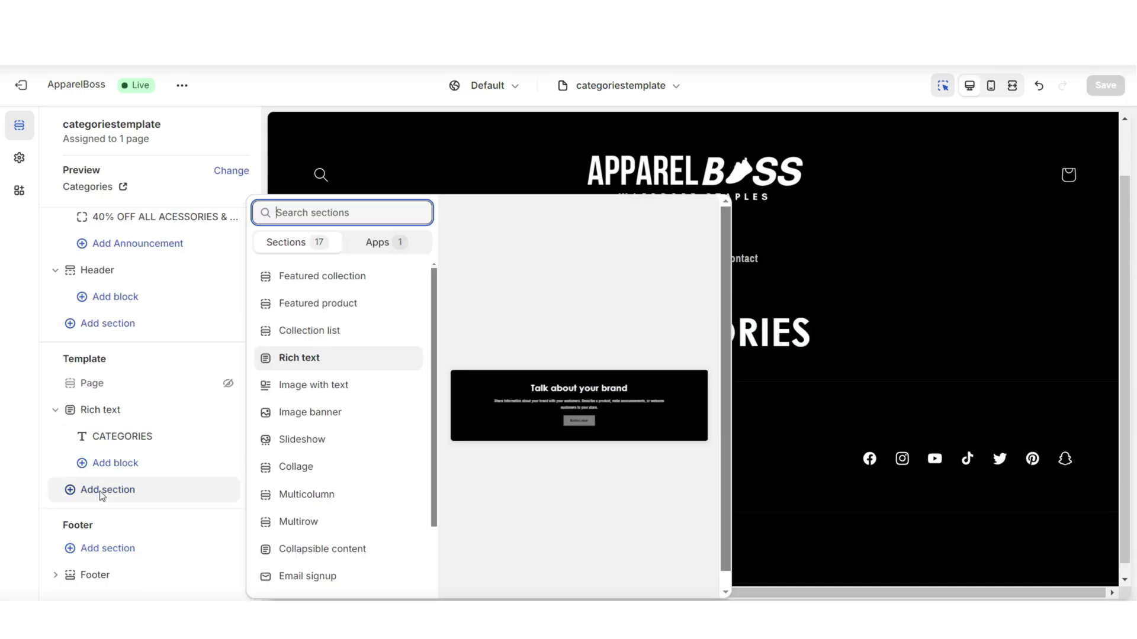
Add a Collection list section and delete its Collections heading
left_click(304, 342)
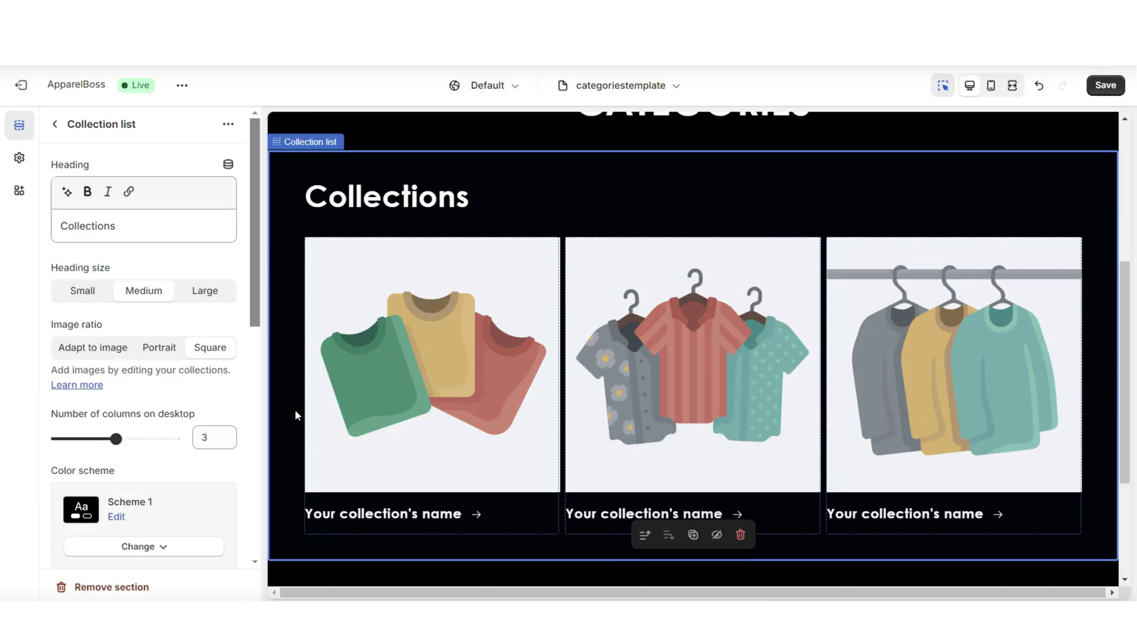
double_click(122, 229)
key("BackSpace")
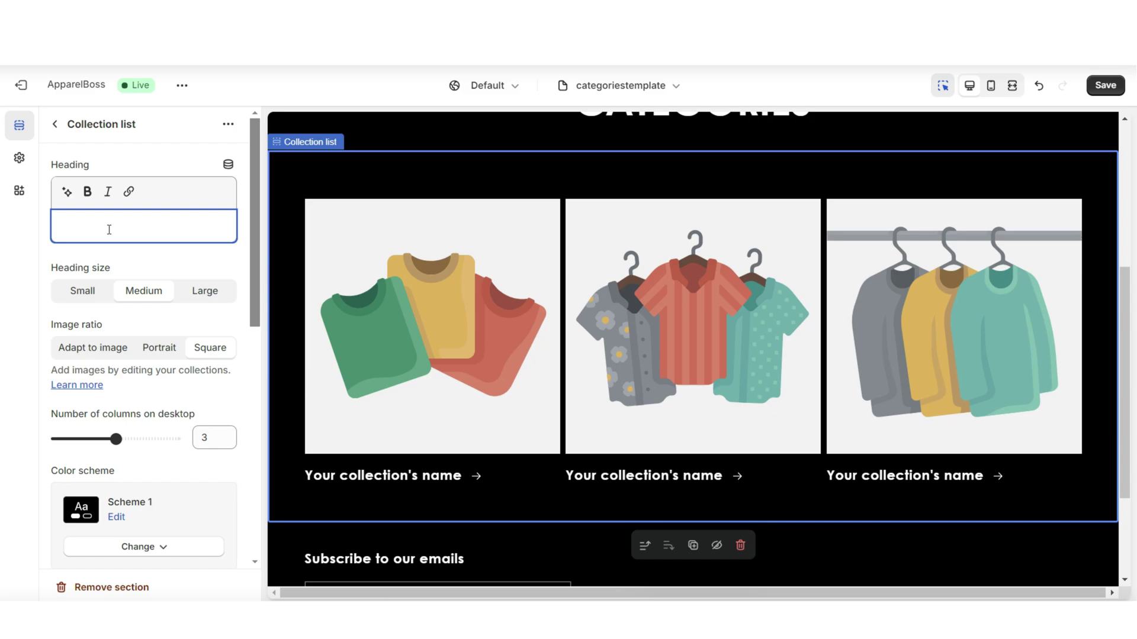
scroll(135, 266, "down", 1)
Set the three collection cards to Women's Clothing, Men's Clothing and Denim
left_click(372, 383)
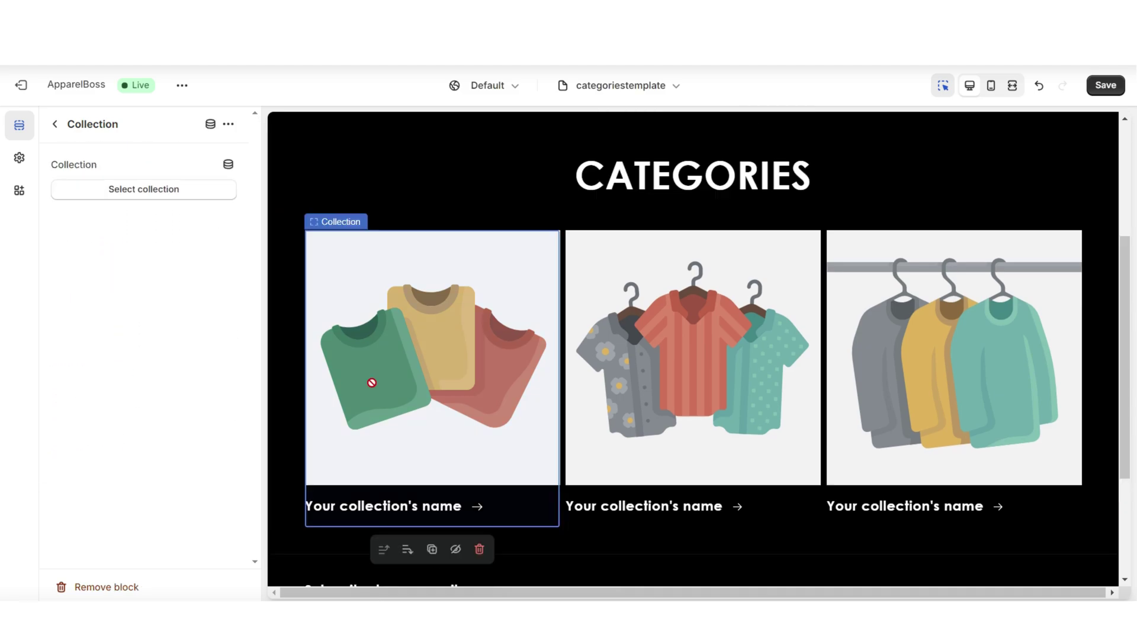
left_click(166, 202)
scroll(176, 340, "down", 3)
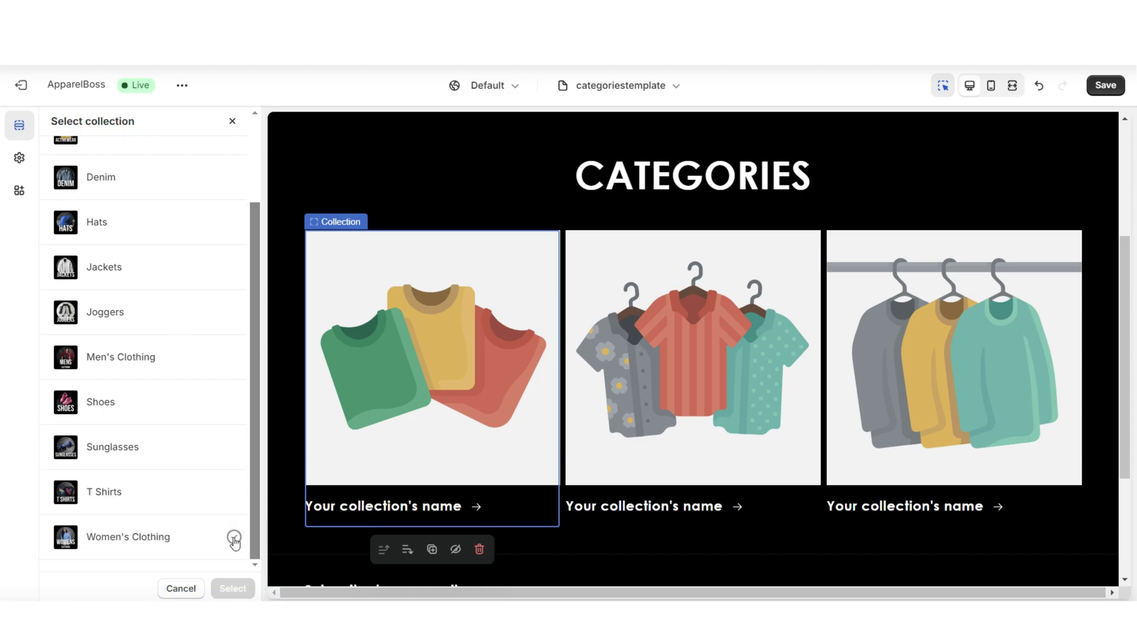
left_click(233, 538)
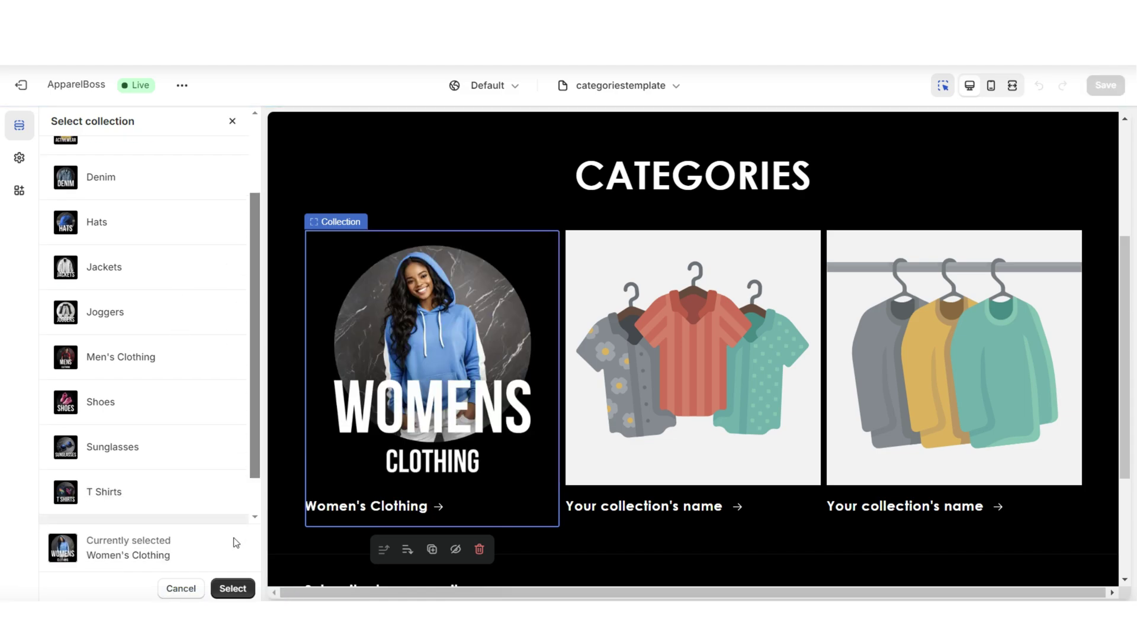
left_click(232, 588)
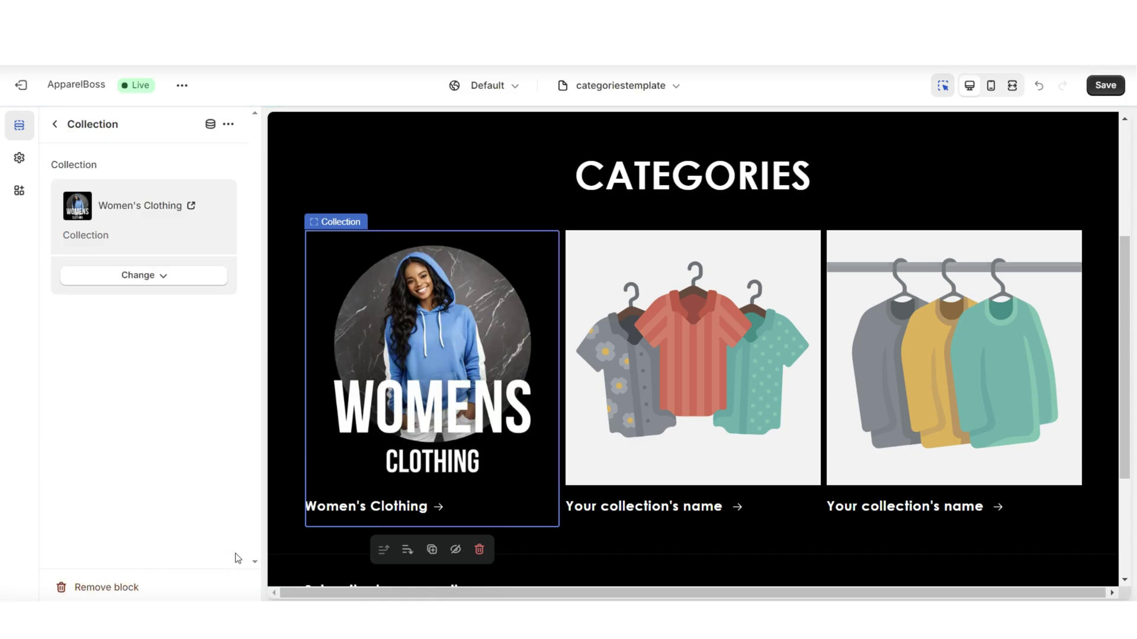
left_click(693, 378)
left_click(206, 187)
left_click(233, 363)
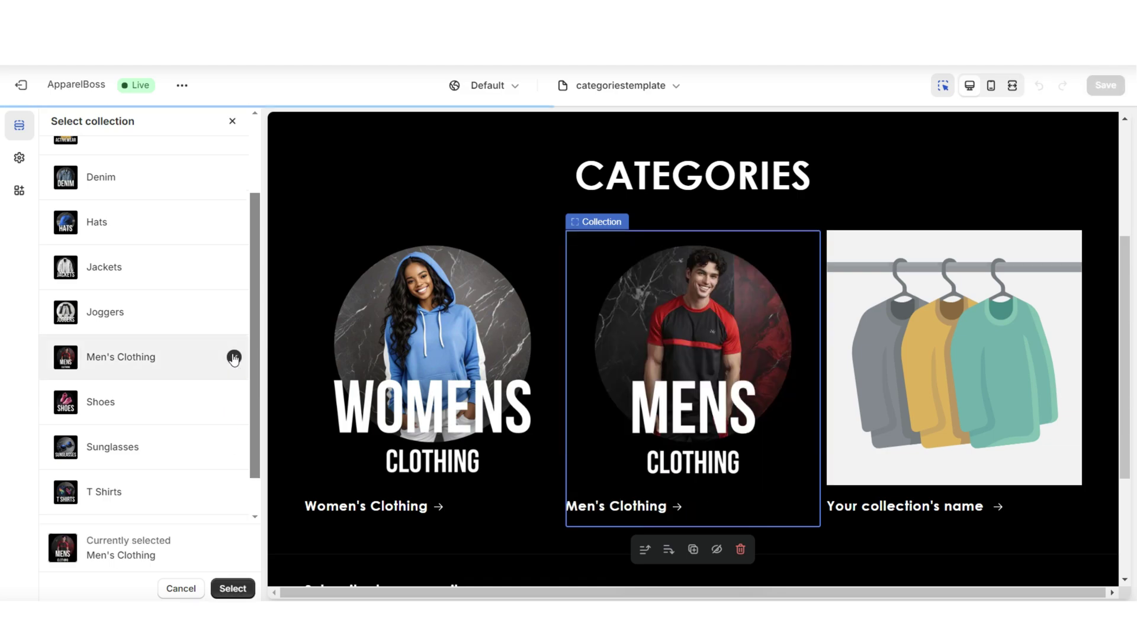
left_click(232, 588)
left_click(953, 355)
left_click(185, 189)
left_click(233, 287)
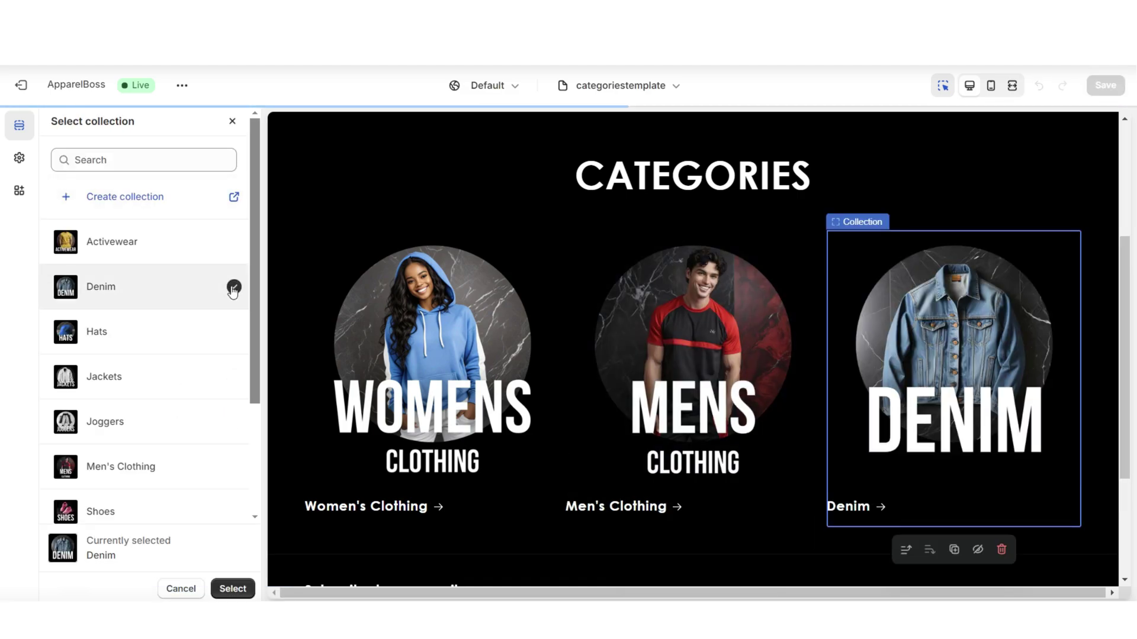
left_click(225, 589)
Check the new collection list in the full-width preview
key("ctrl+shift+f")
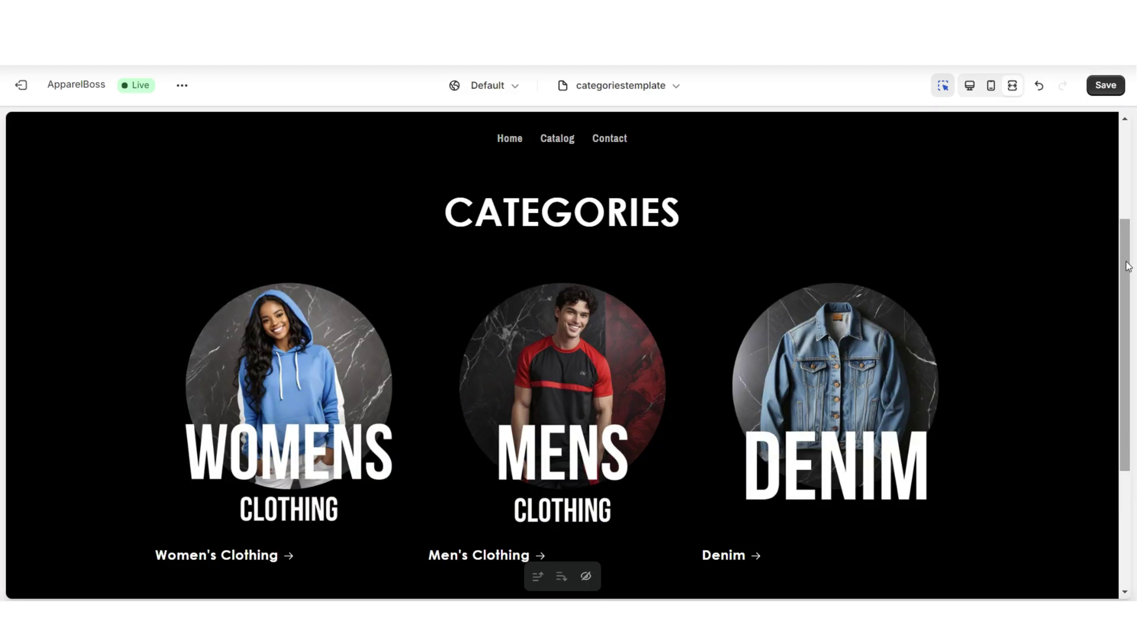
scroll(1127, 266, "up", 3)
scroll(1127, 266, "down", 5)
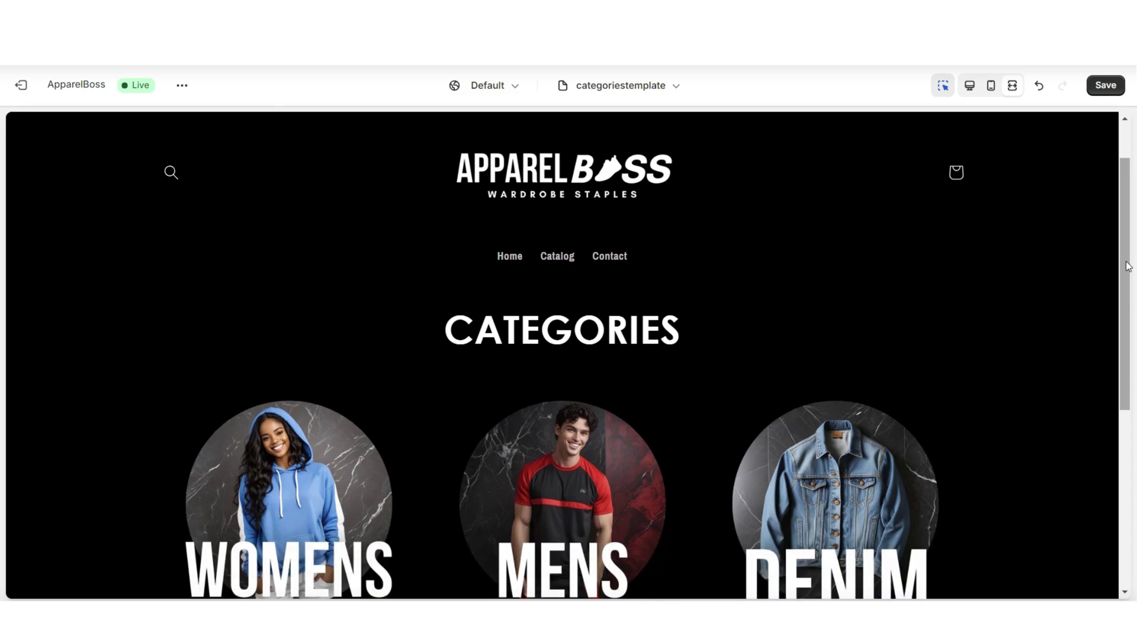
scroll(1127, 265, "up", 1)
left_click(1012, 85)
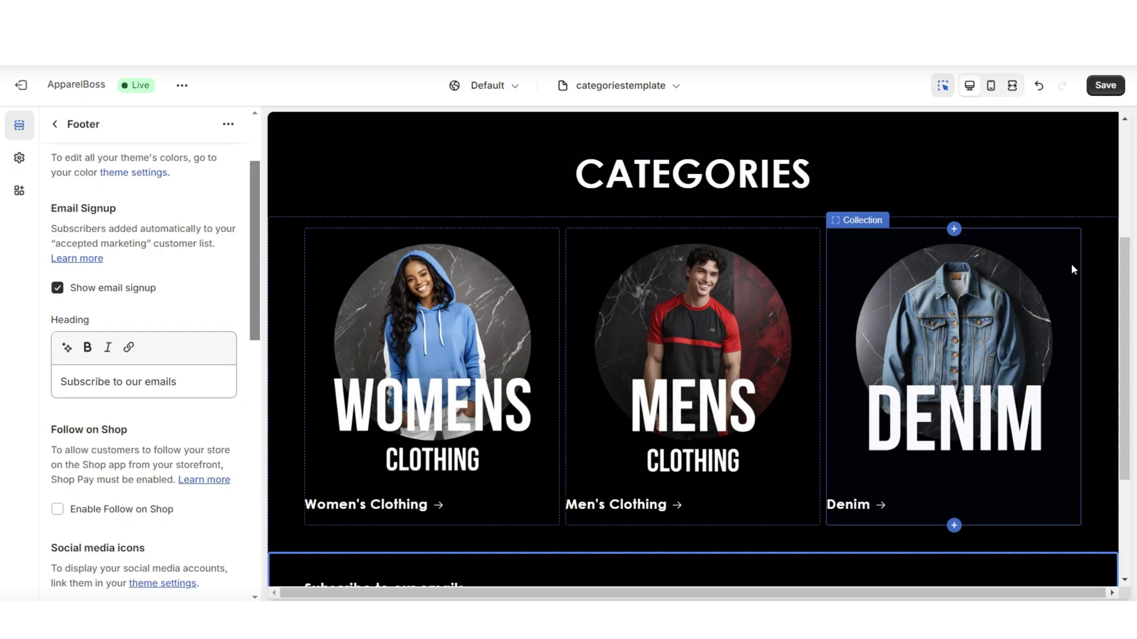
Rename the heading to CLOTHING and lay the collection list out in five columns
left_click(693, 174)
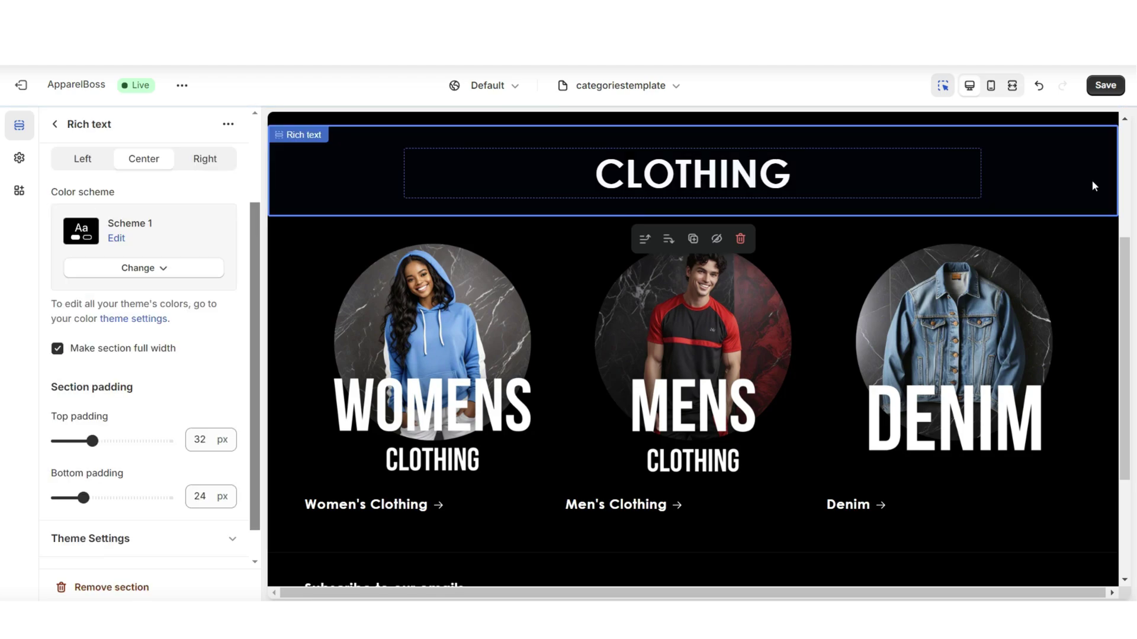
scroll(1092, 185, "up", 5)
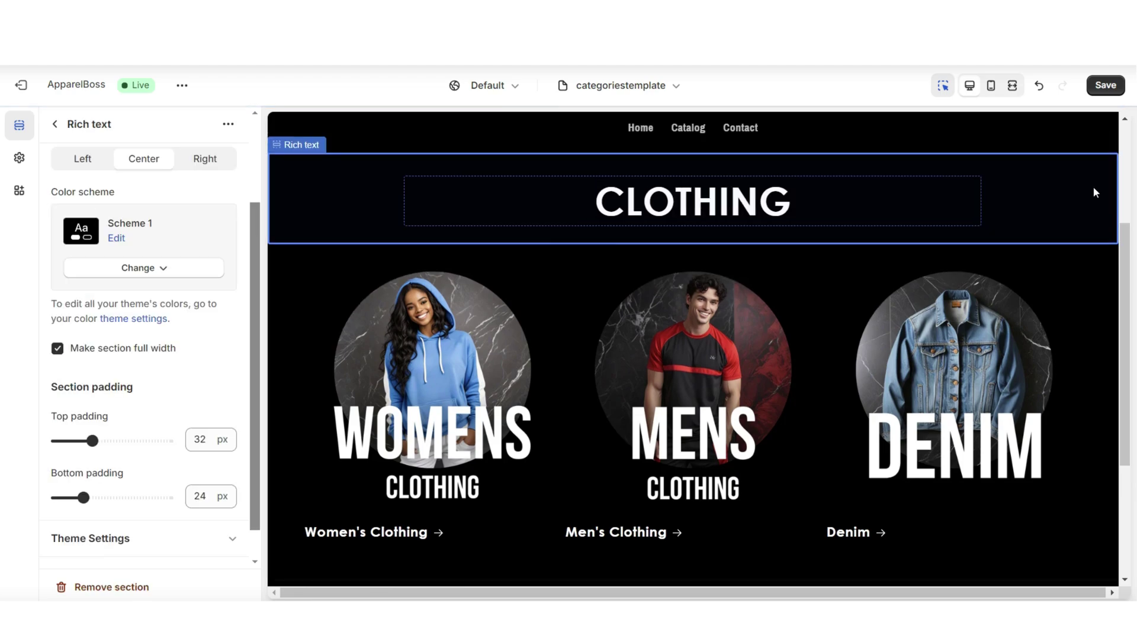
scroll(1072, 353, "down", 4)
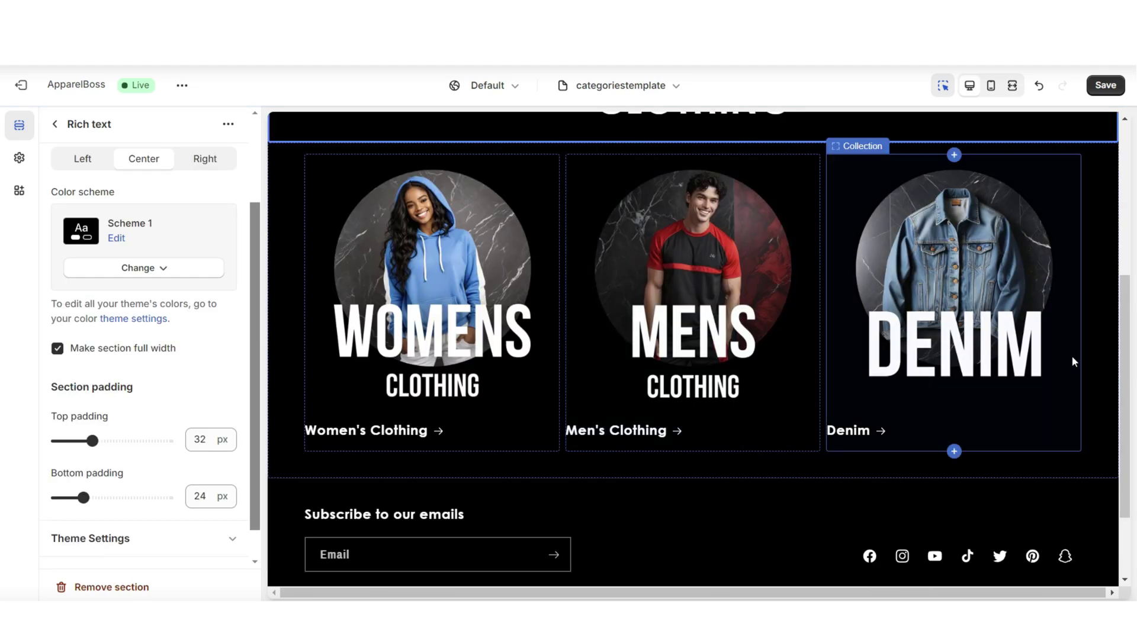
left_click(292, 370)
scroll(172, 324, "up", 2)
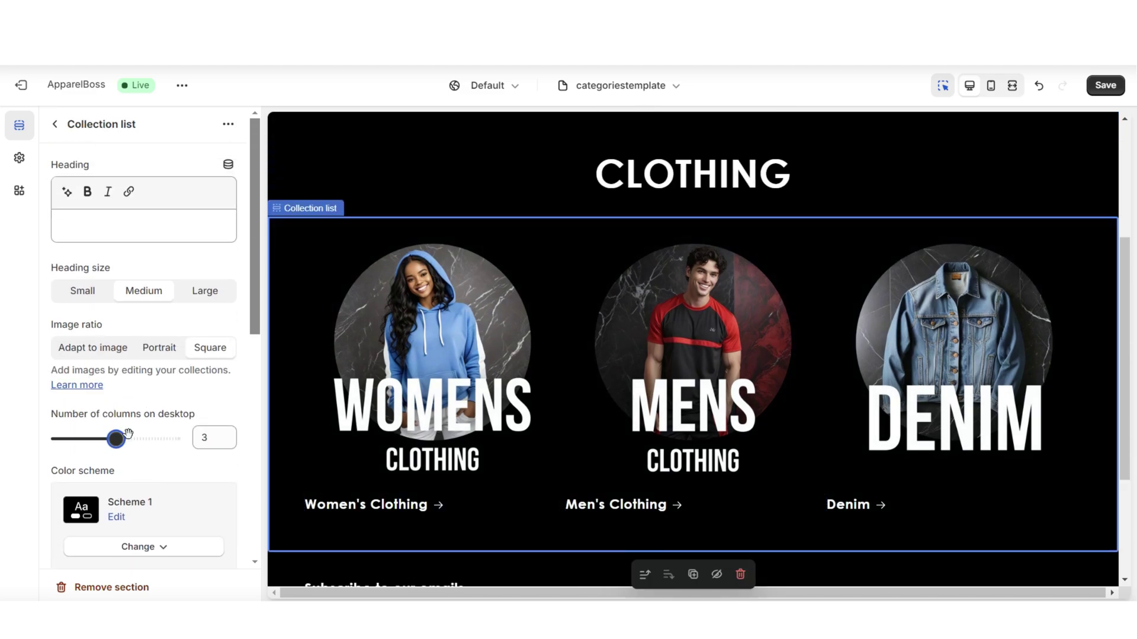
left_click_drag(151, 435, 178, 439)
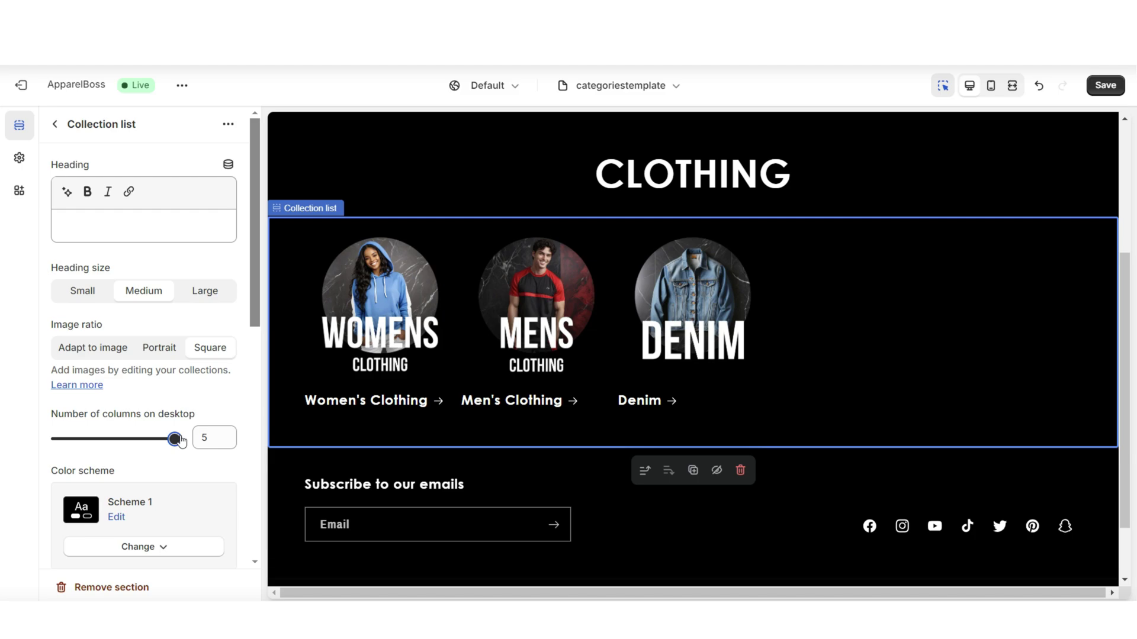
Duplicate the Denim card twice, changing the copies to Activewear and Jackets
left_click(693, 319)
left_click(692, 462)
left_click(144, 275)
left_click(118, 196)
left_click(231, 586)
left_click(849, 443)
left_click(144, 275)
left_click(137, 305)
Review the five-column CLOTHING list in the full-width preview, then return to editing
scroll(231, 307, "down", 3)
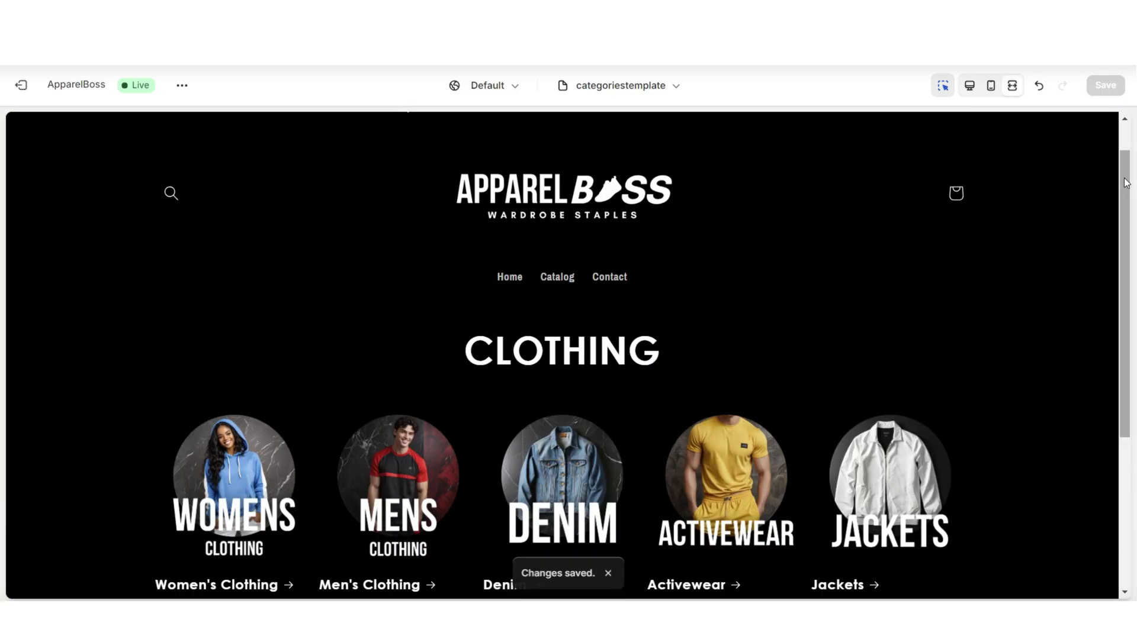
scroll(1126, 183, "down", 4)
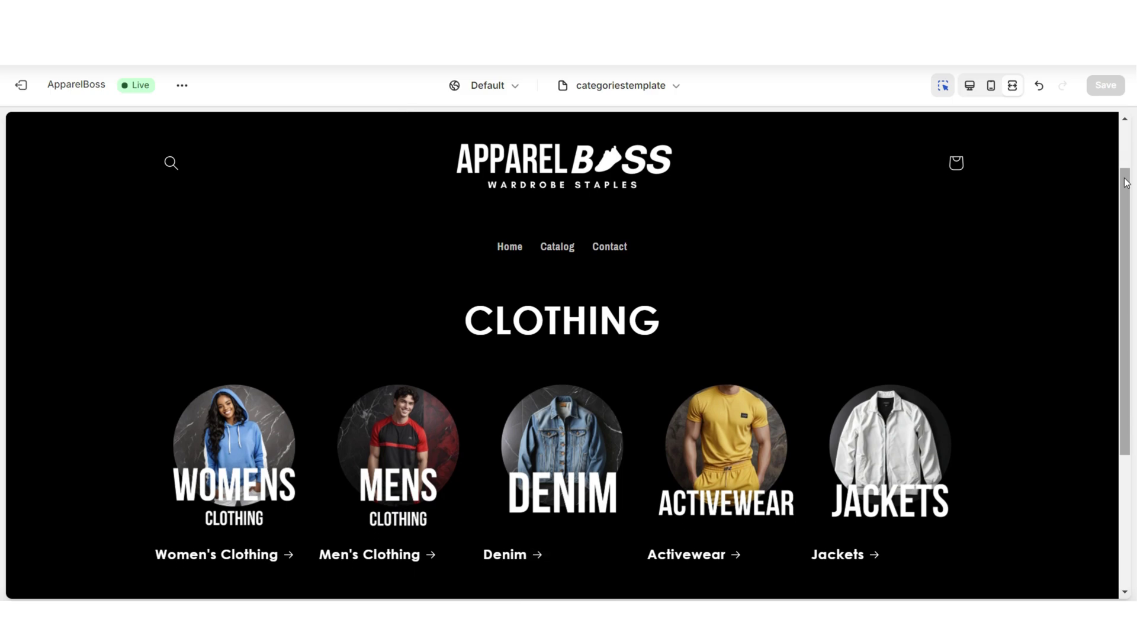
scroll(1126, 182, "up", 2)
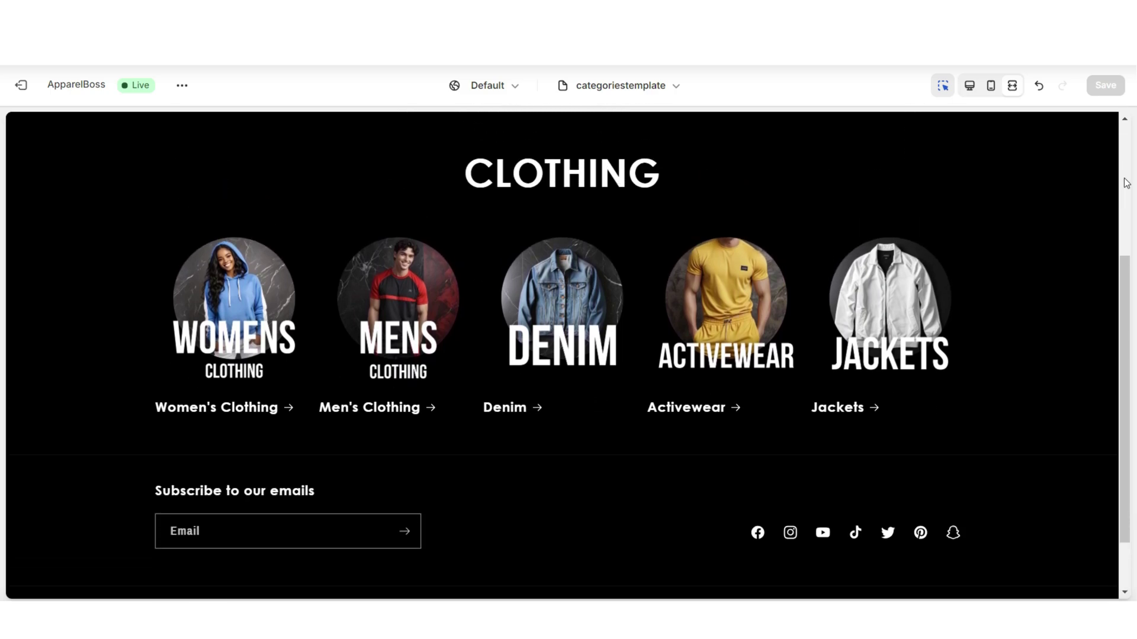
left_click(969, 85)
left_click(332, 246)
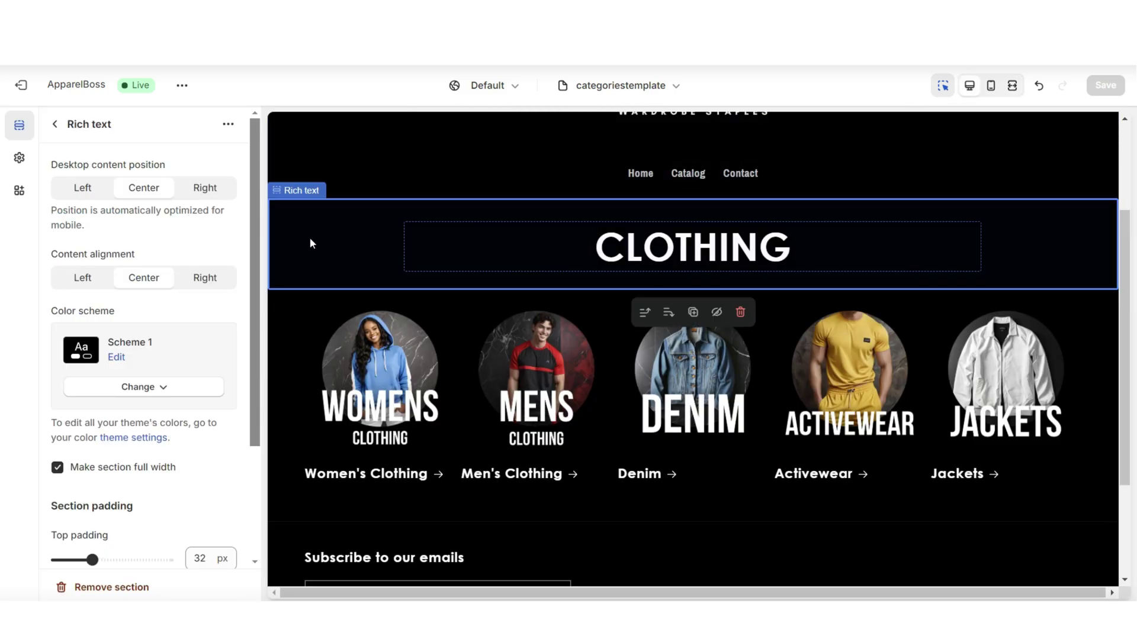
Duplicate the CLOTHING heading and collection list sections and move the copies below the first list
left_click(692, 314)
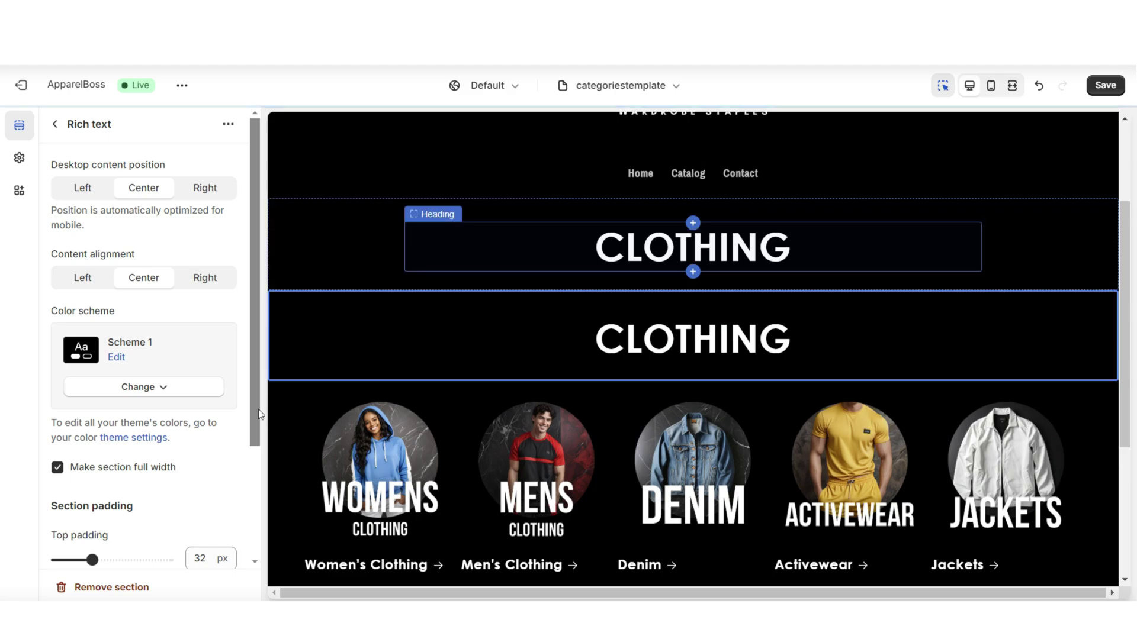
left_click_drag(71, 241, 72, 403)
left_click(289, 289)
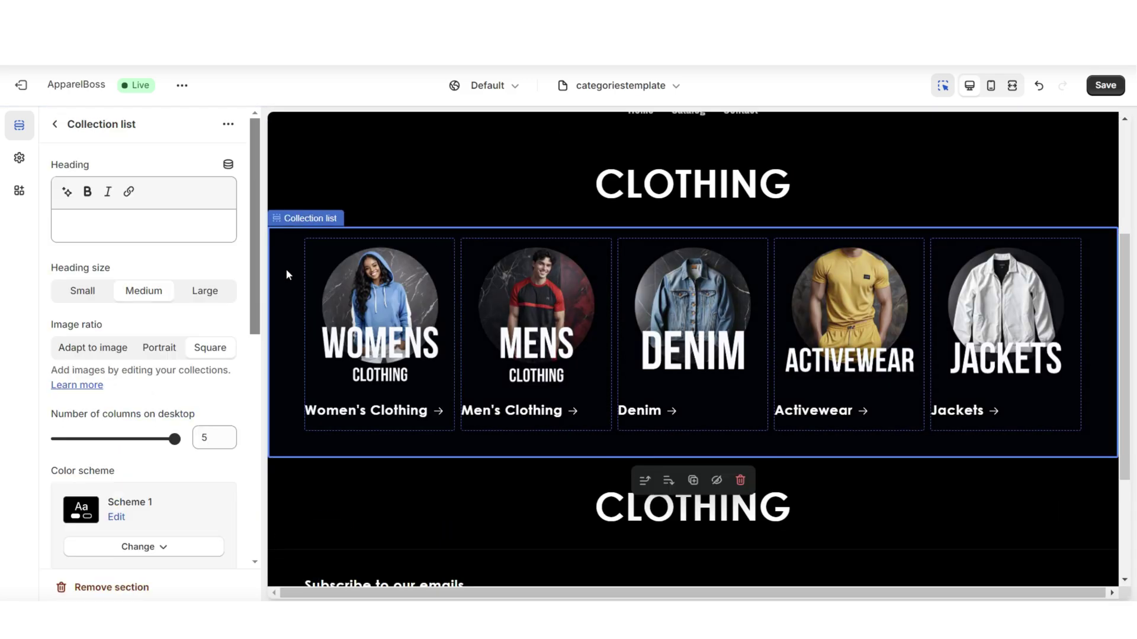
left_click(228, 124)
left_click(244, 152)
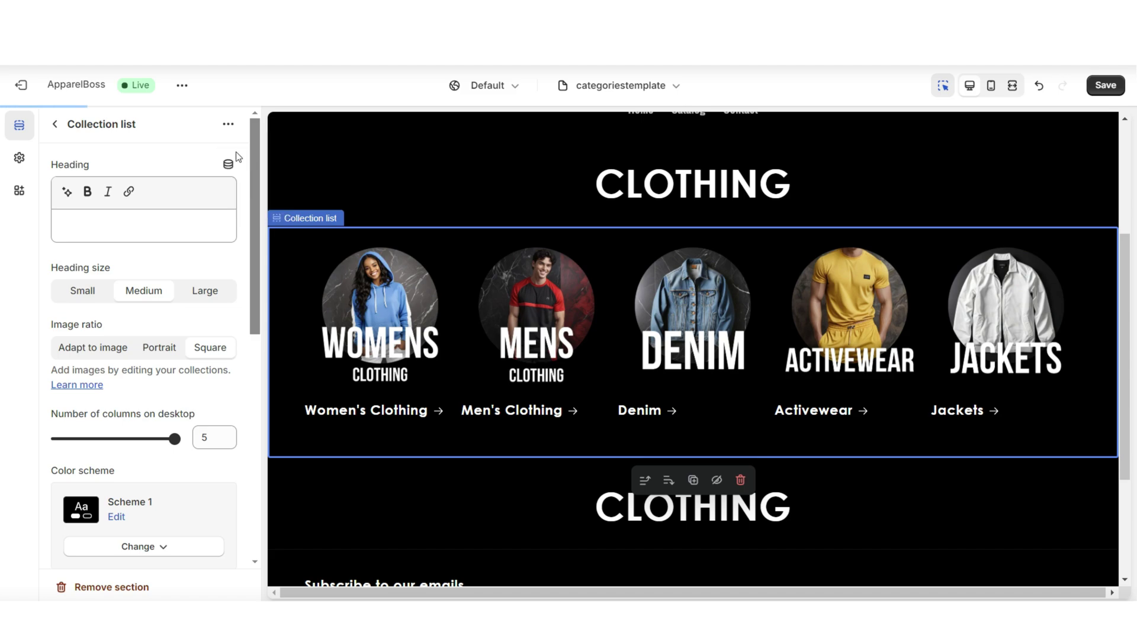
left_click(55, 124)
left_click_drag(69, 325, 77, 553)
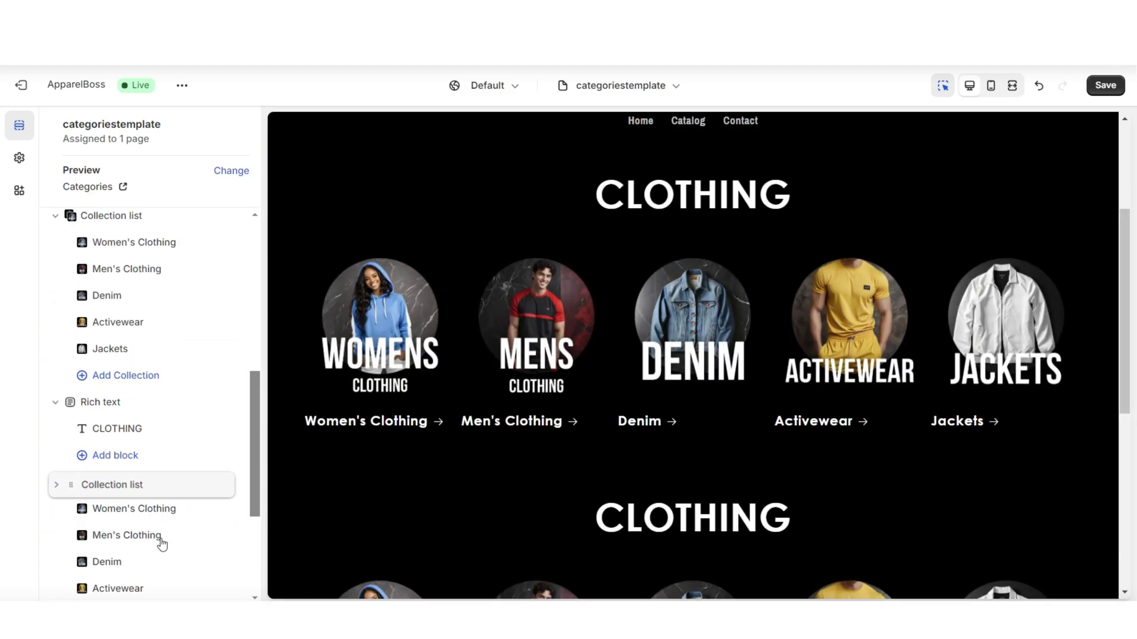
Change the copied heading text to ACCESSORIES
left_click(117, 428)
triple_click(106, 226)
type("ACCESSORIES")
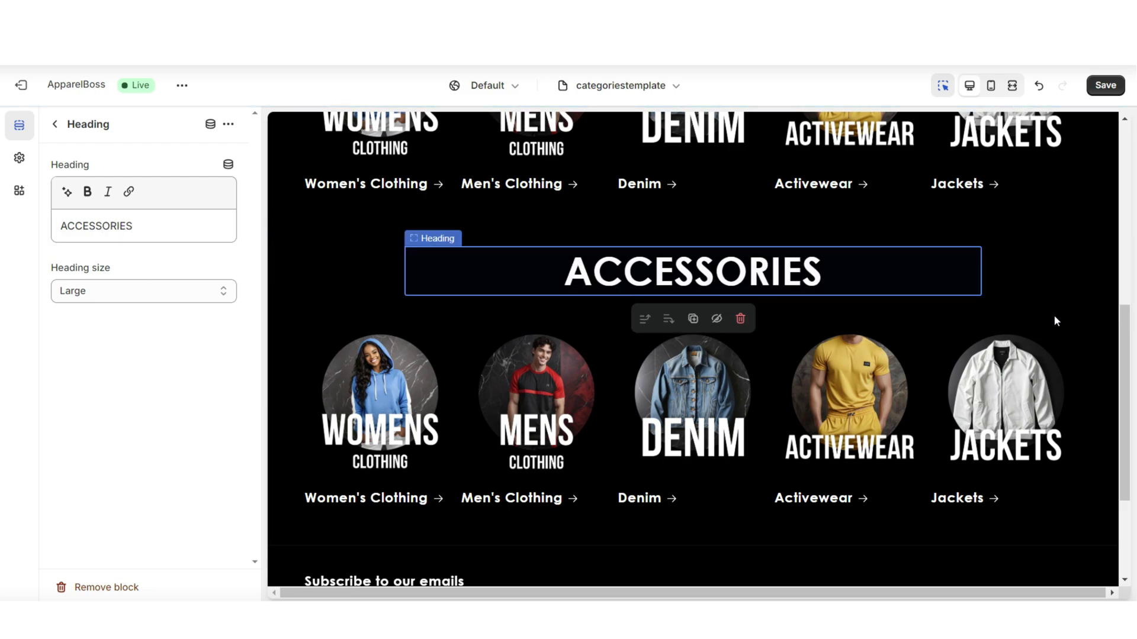
Change the first ACCESSORIES card to the Sunglasses collection
scroll(1052, 313, "up", 5)
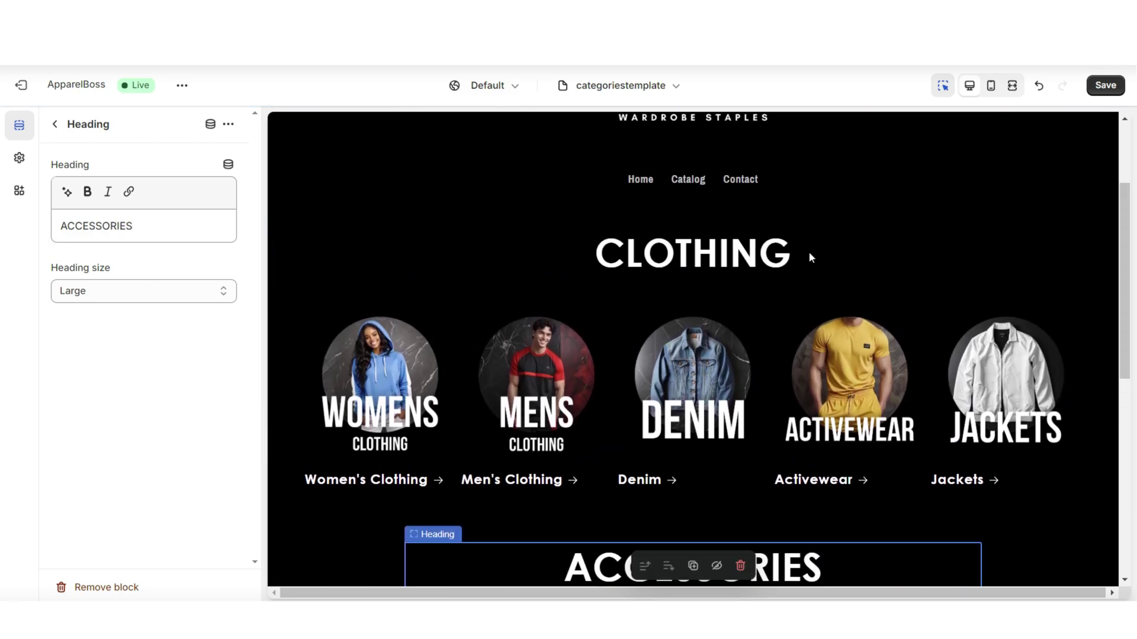
scroll(787, 506, "down", 5)
left_click(379, 356)
left_click(166, 309)
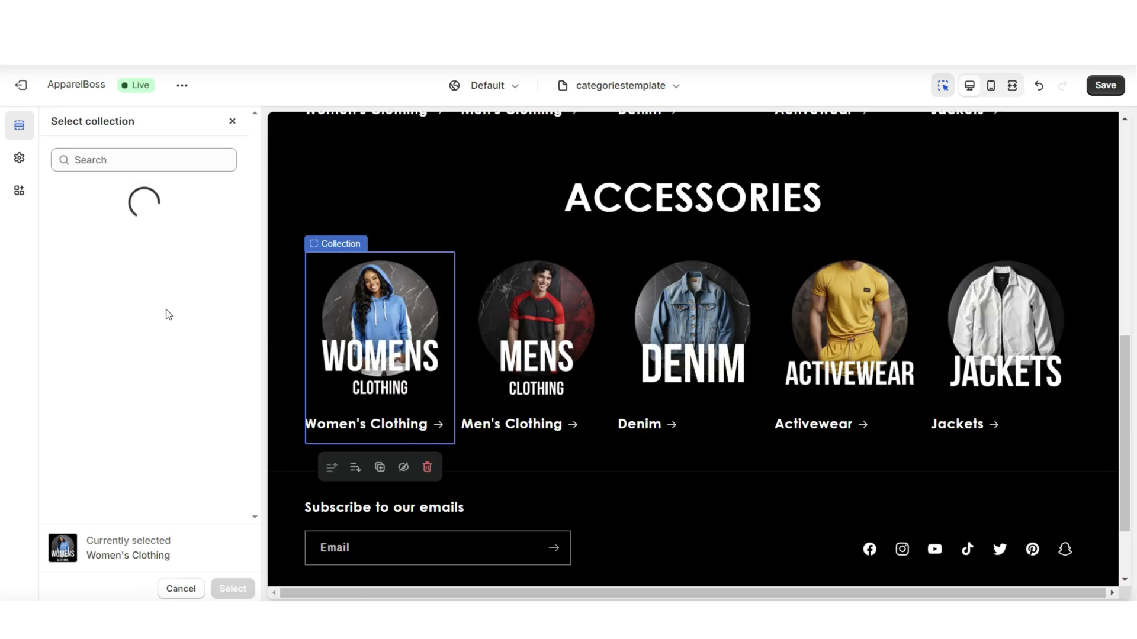
scroll(172, 307, "down", 3)
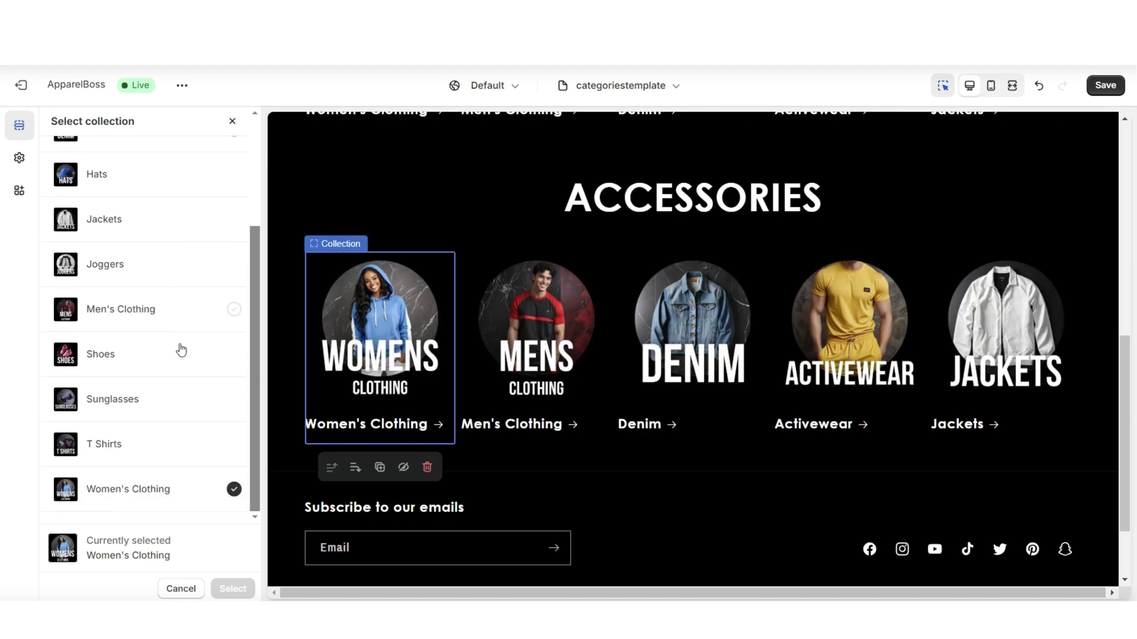
left_click(178, 397)
left_click(233, 588)
Change the second and third cards to Shoes and Hats
left_click(287, 284)
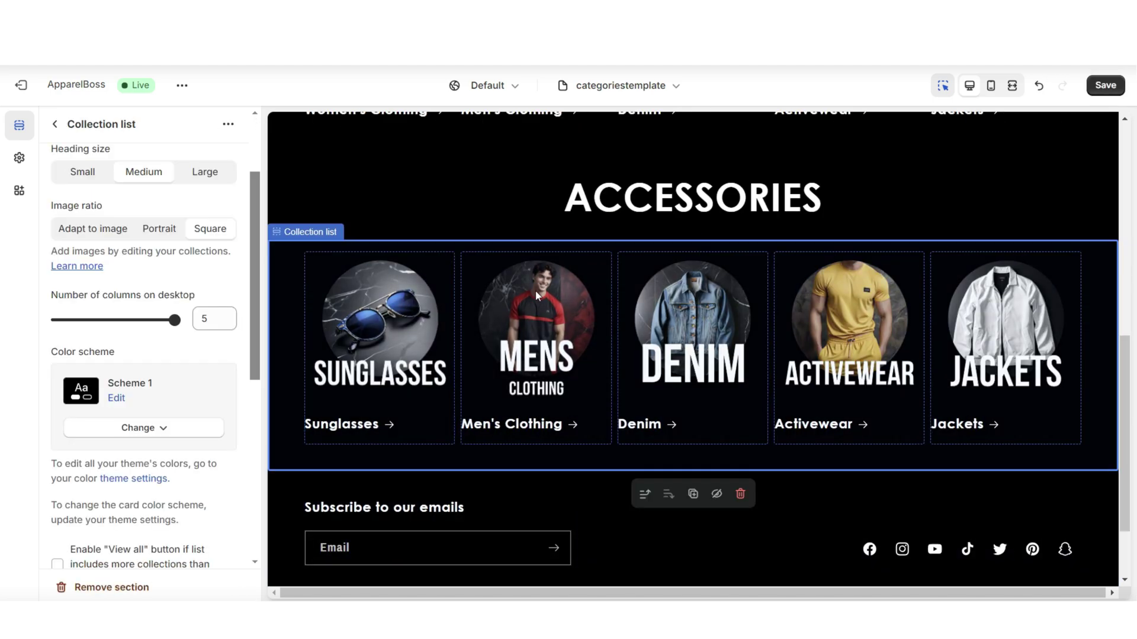
left_click(535, 290)
left_click(157, 277)
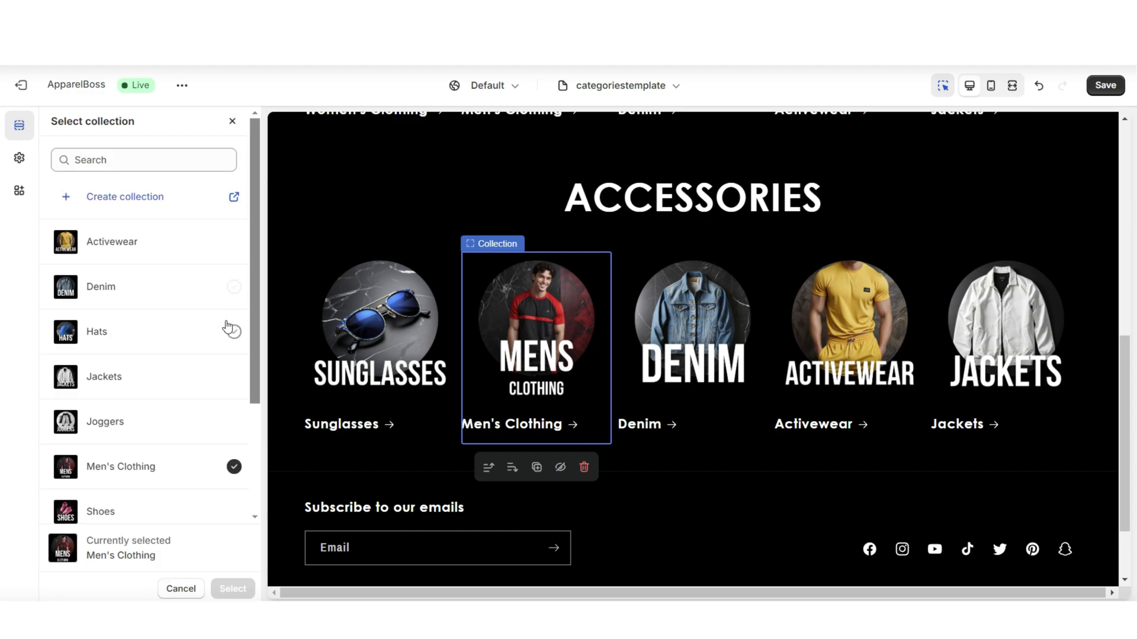
left_click(225, 329)
left_click(228, 510)
left_click(232, 588)
left_click(692, 320)
left_click(156, 277)
left_click(225, 330)
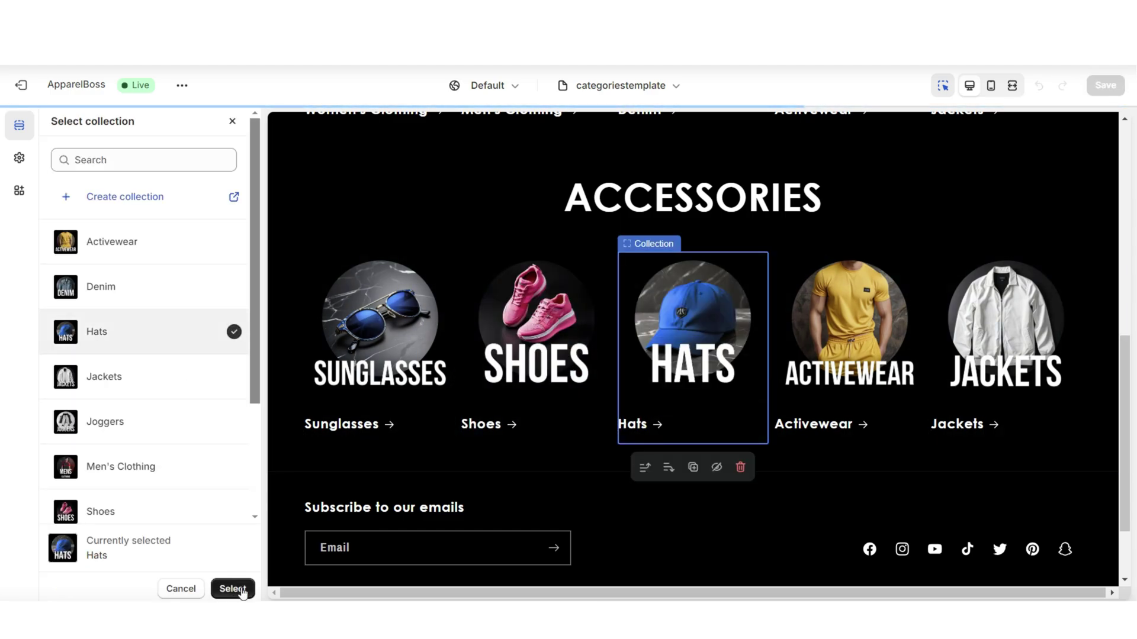
left_click(233, 589)
Remove the Jackets and Activewear cards and lower the desktop column count
left_click(1065, 331)
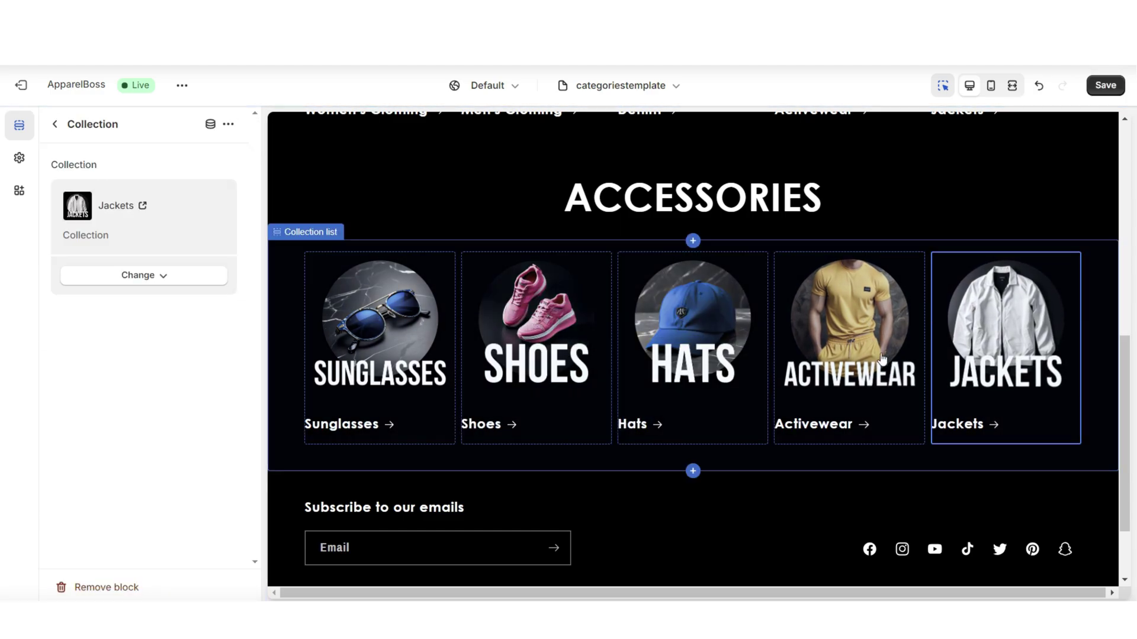
left_click(119, 587)
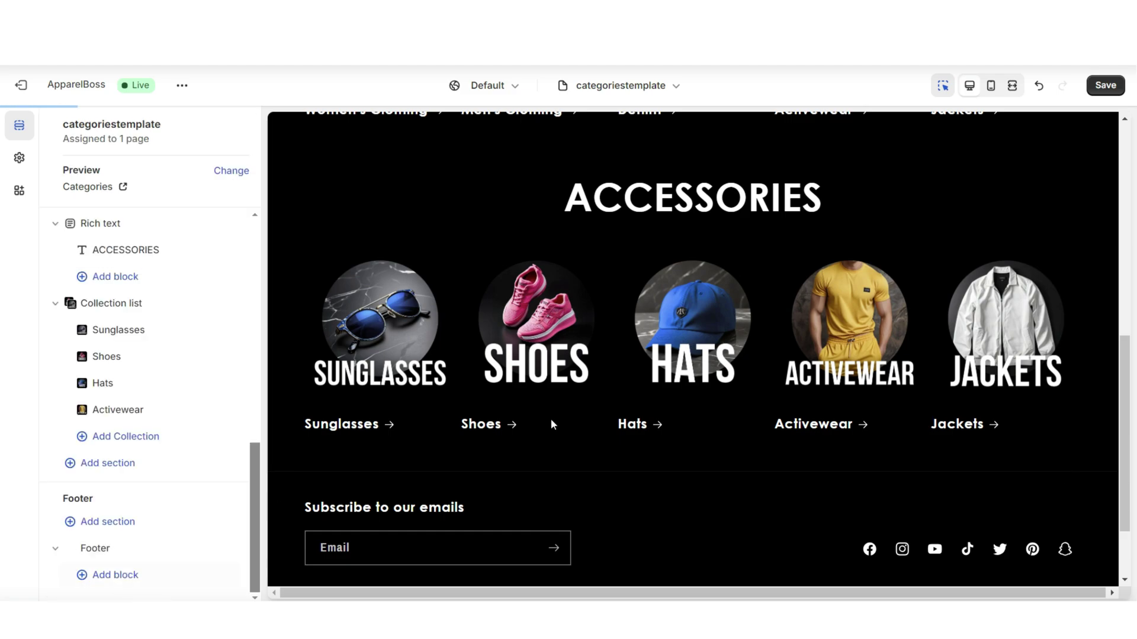
left_click(876, 355)
left_click(82, 586)
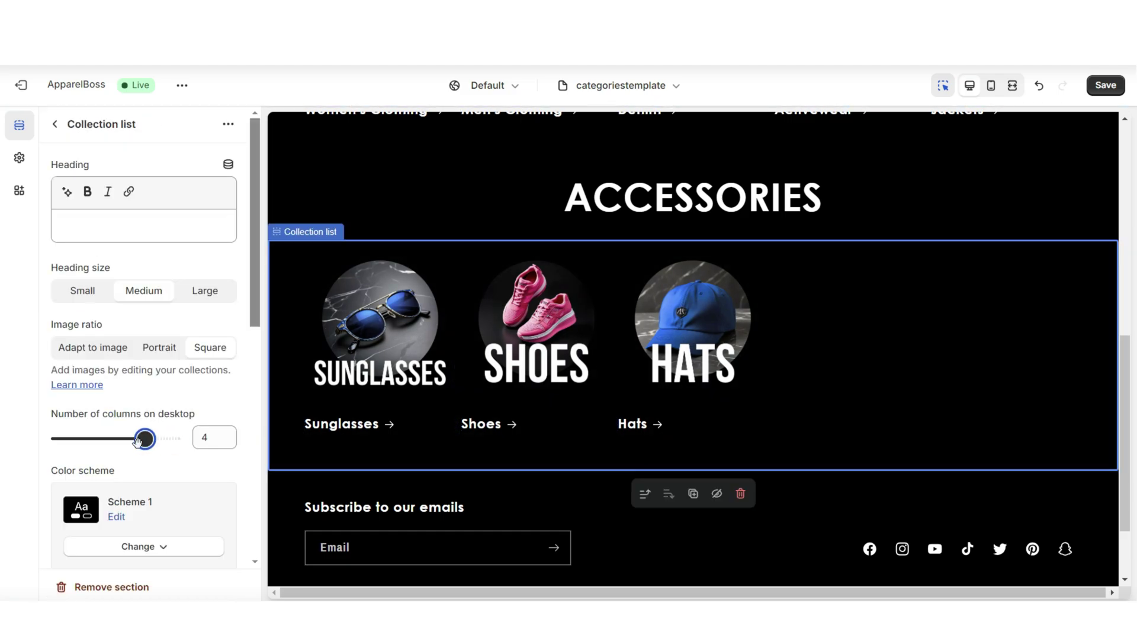
left_click_drag(137, 442, 114, 439)
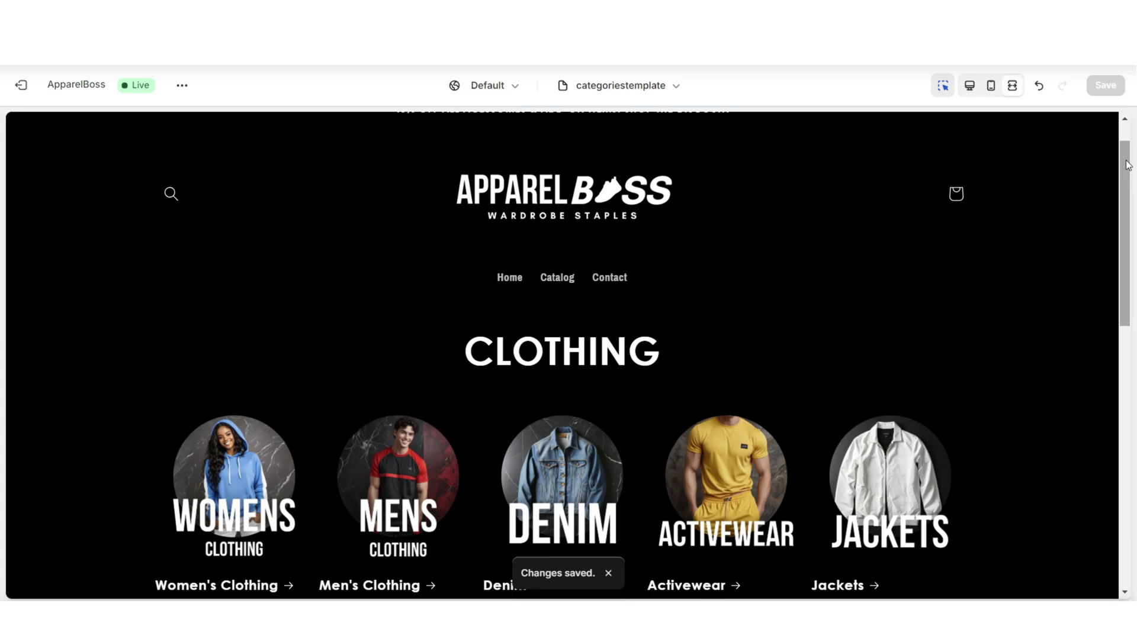
scroll(1127, 165, "down", 5)
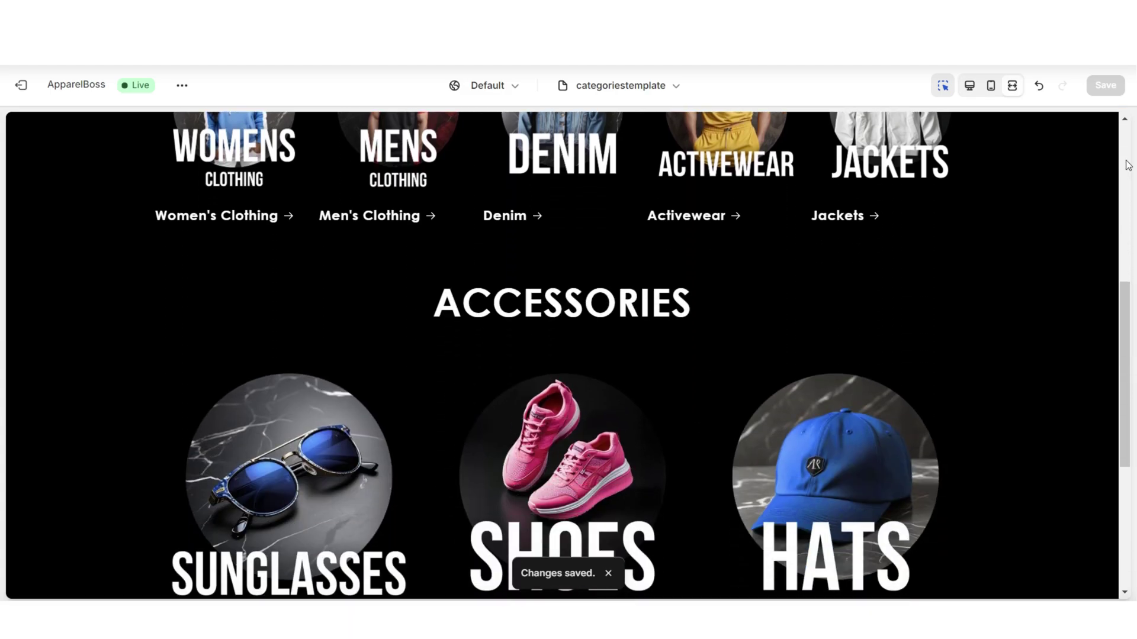
scroll(1128, 165, "down", 3)
scroll(1128, 164, "up", 10)
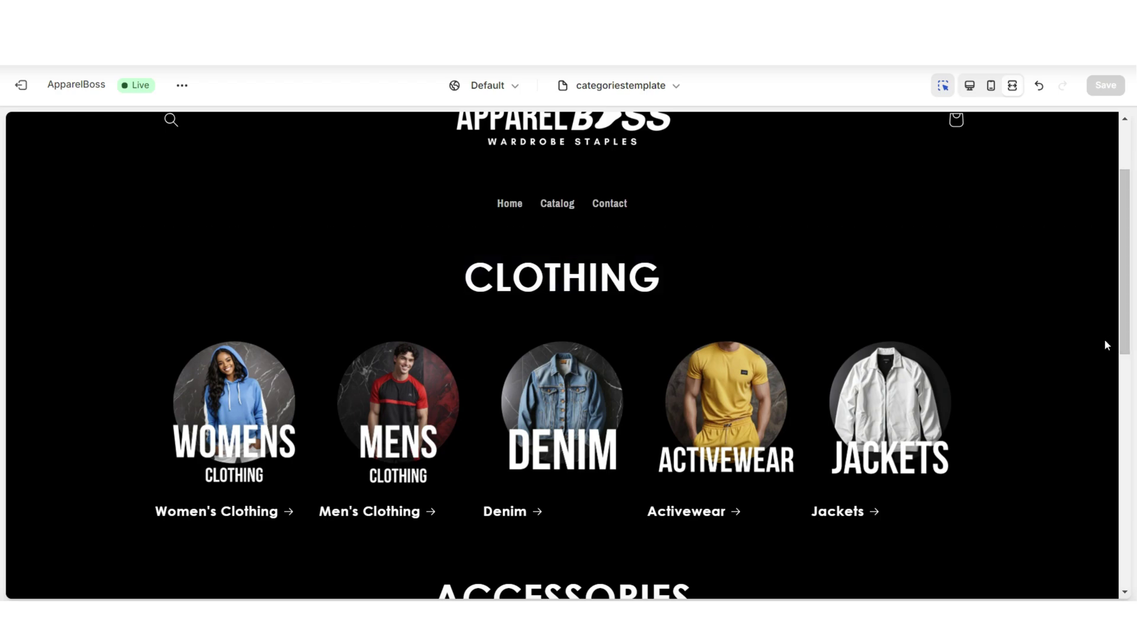
scroll(1106, 340, "down", 5)
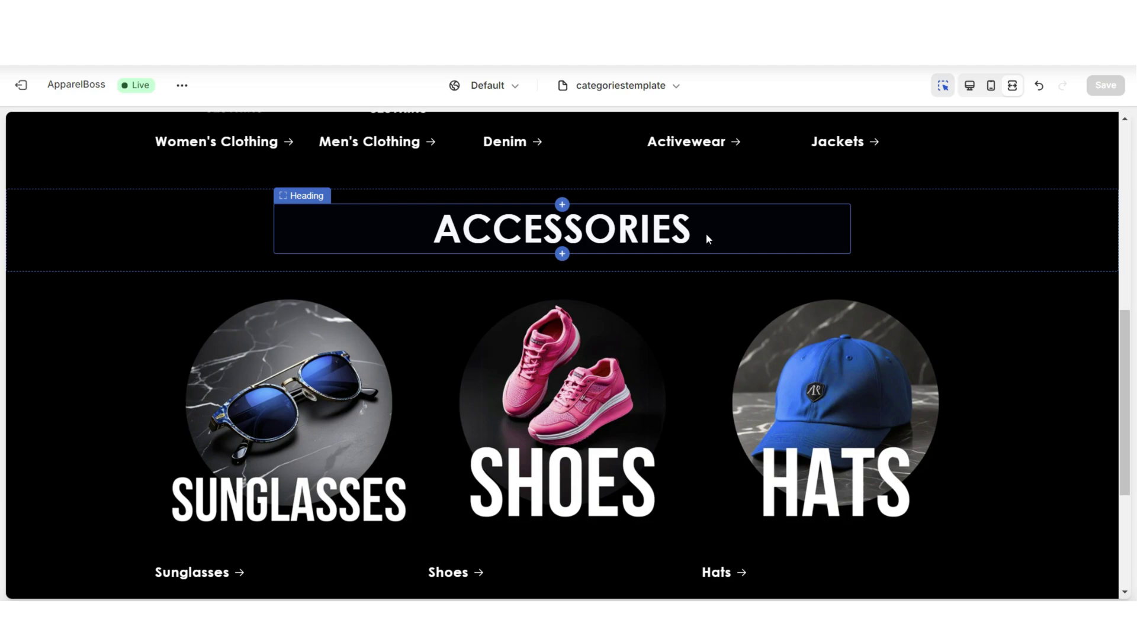
scroll(707, 238, "down", 5)
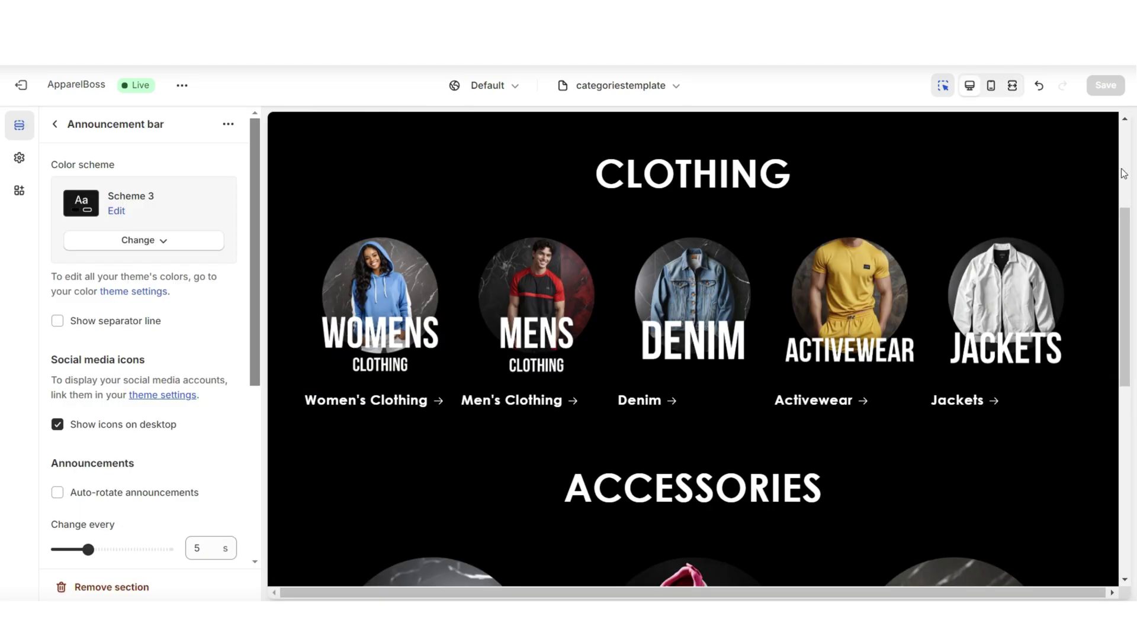
scroll(1123, 173, "down", 5)
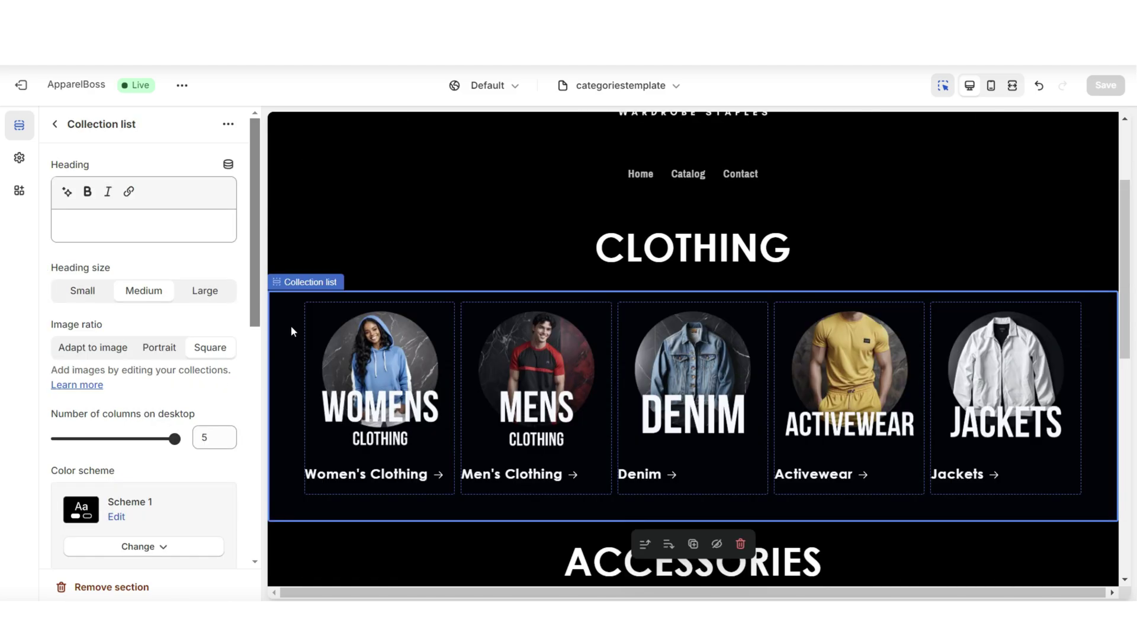
In mobile preview, make the Clothing list swipeable with 2 columns on mobile
left_click(991, 86)
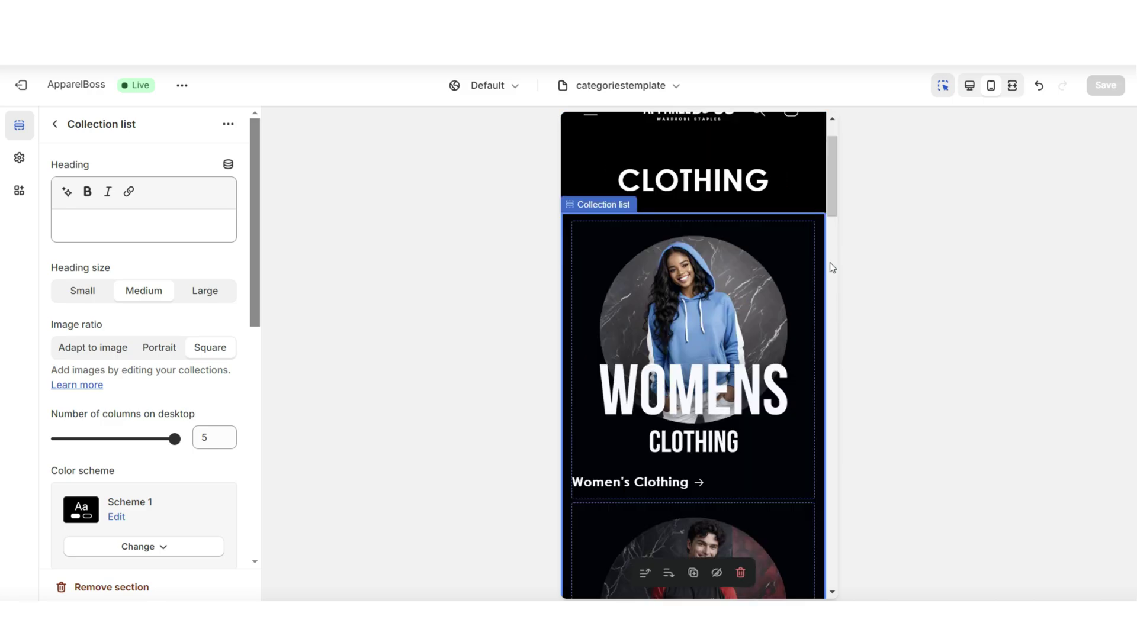
scroll(166, 246, "down", 10)
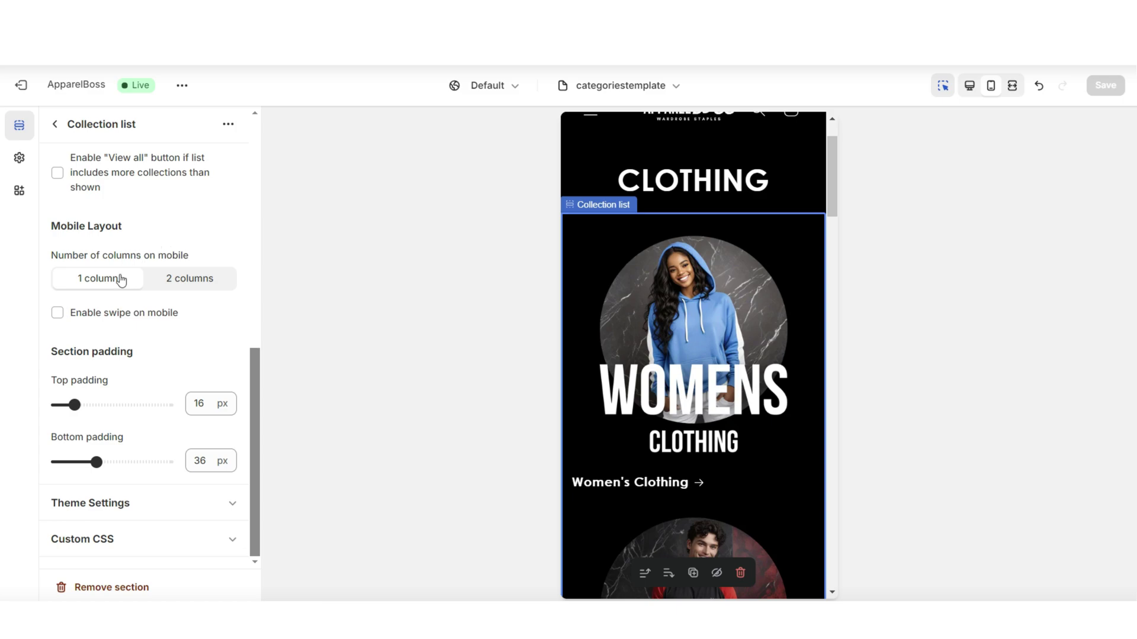
left_click(62, 313)
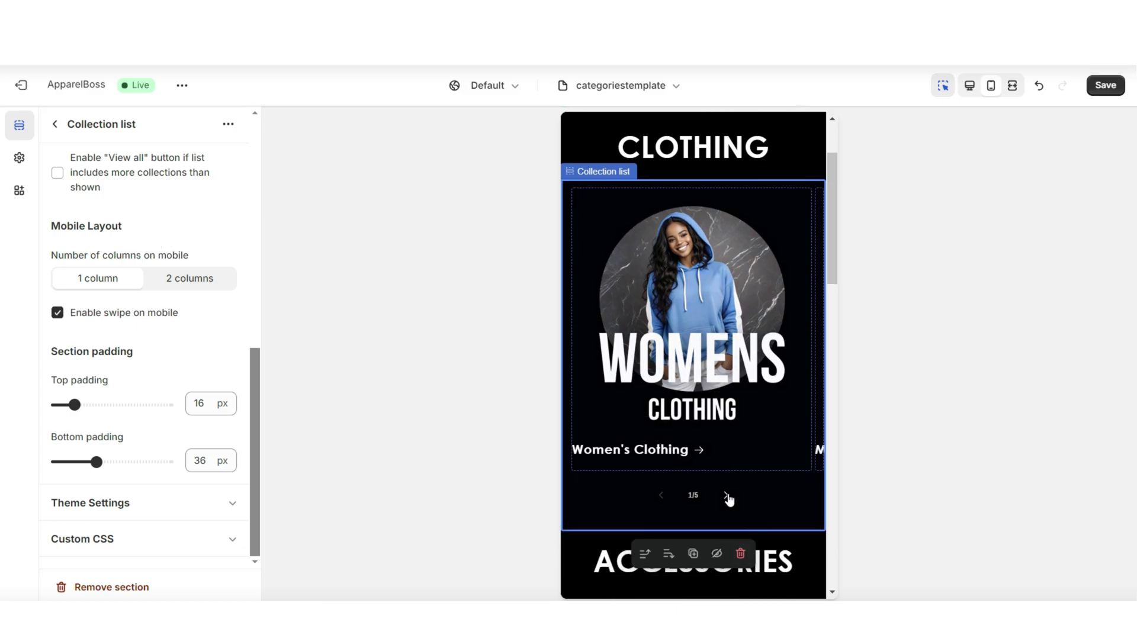
left_click(727, 498)
left_click(727, 497)
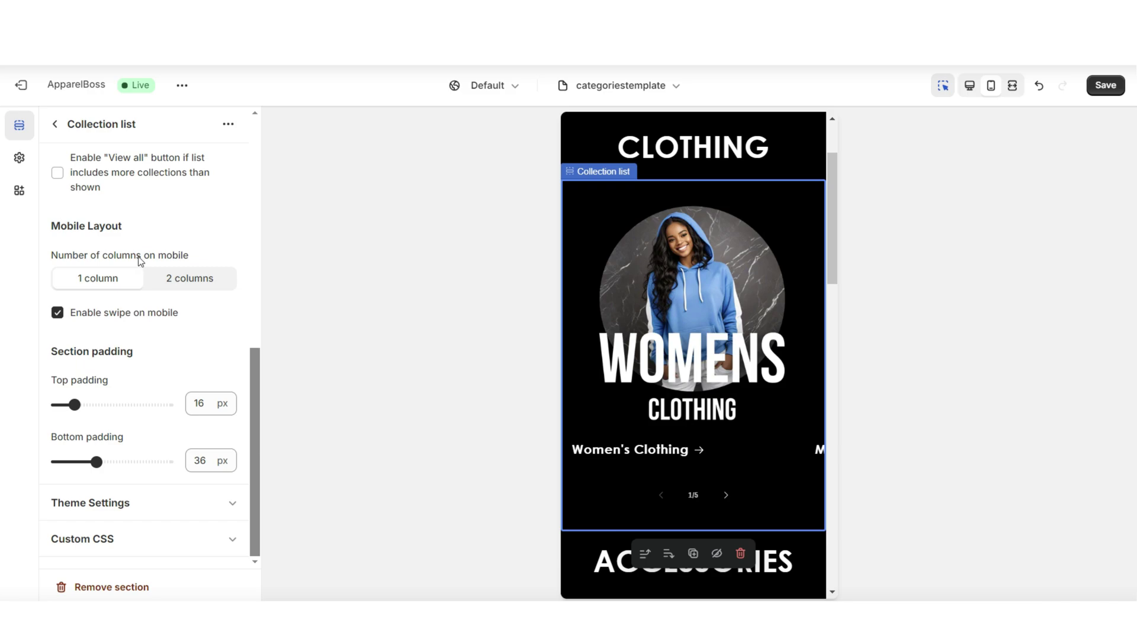
left_click(184, 282)
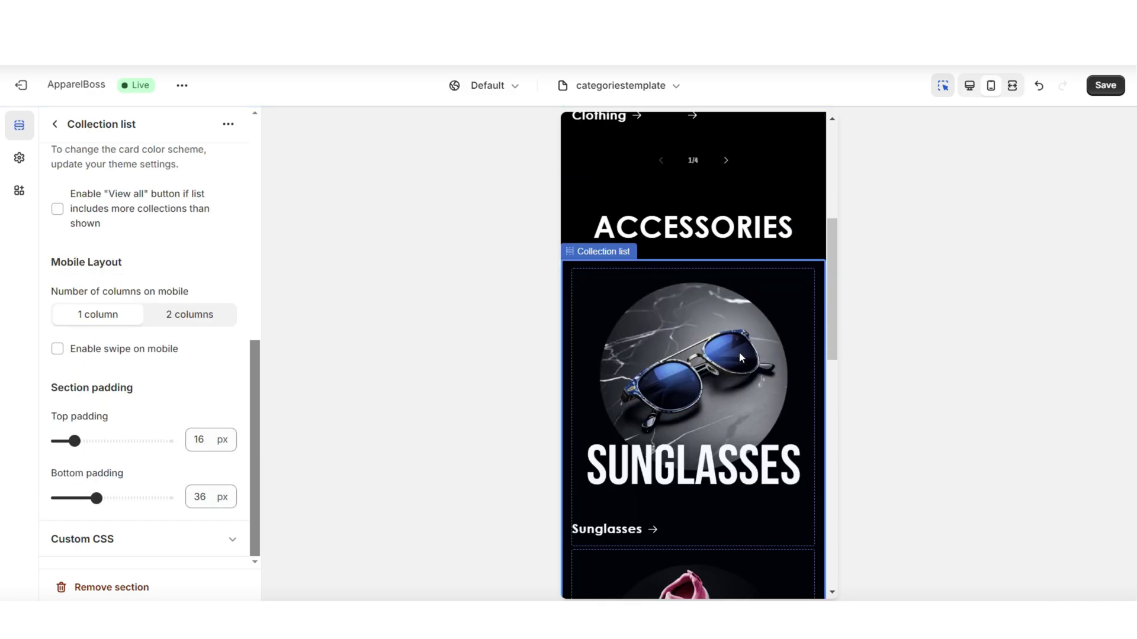
Give the Accessories list the same swipe and 2-column mobile layout
left_click(190, 314)
left_click(57, 348)
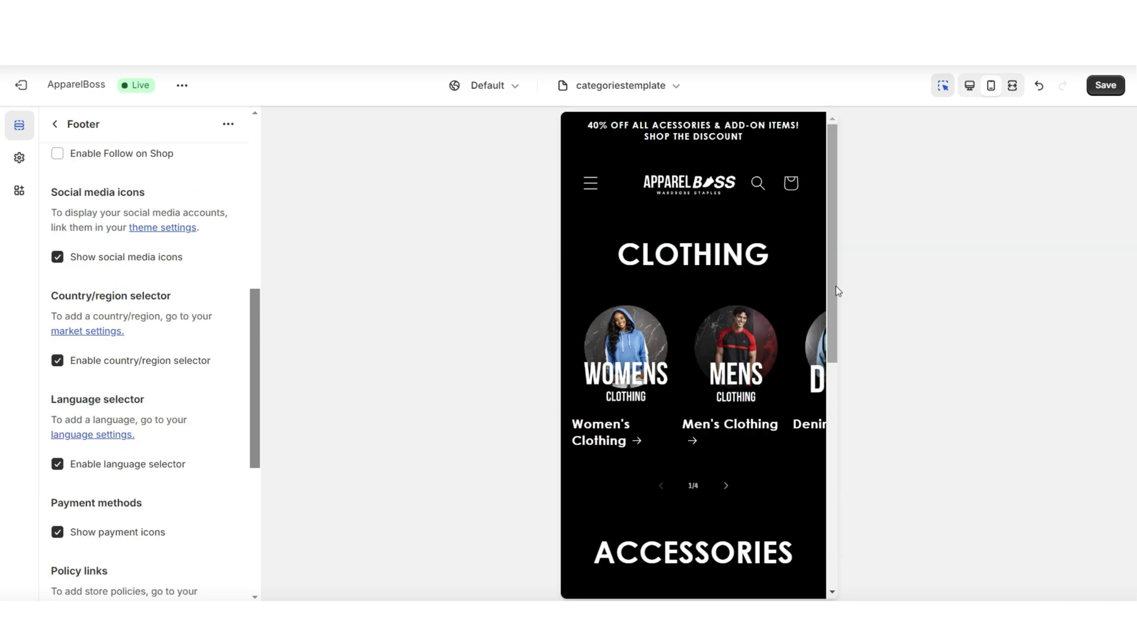
left_click_drag(836, 286, 865, 311)
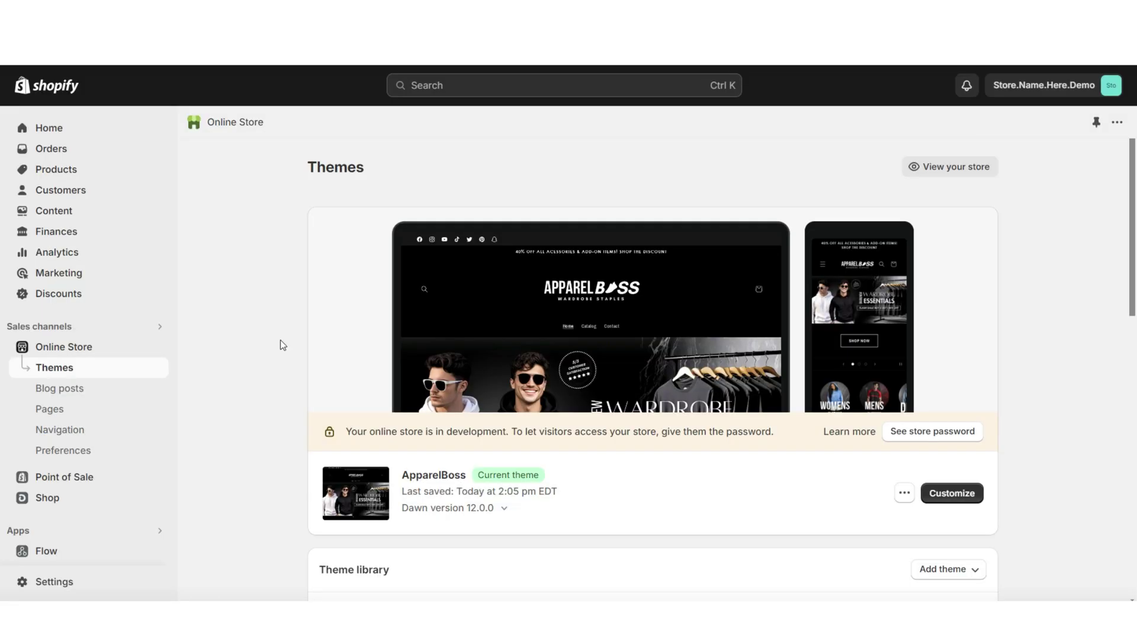
Add a Main menu item linked to the Categories page
left_click(119, 430)
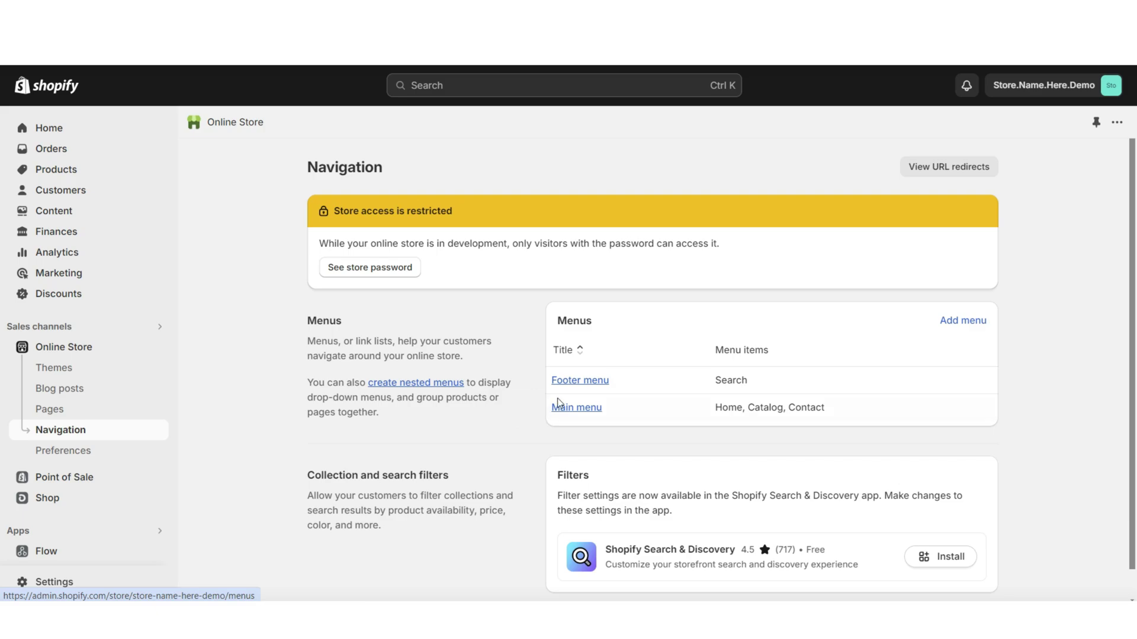
left_click(566, 408)
left_click(388, 483)
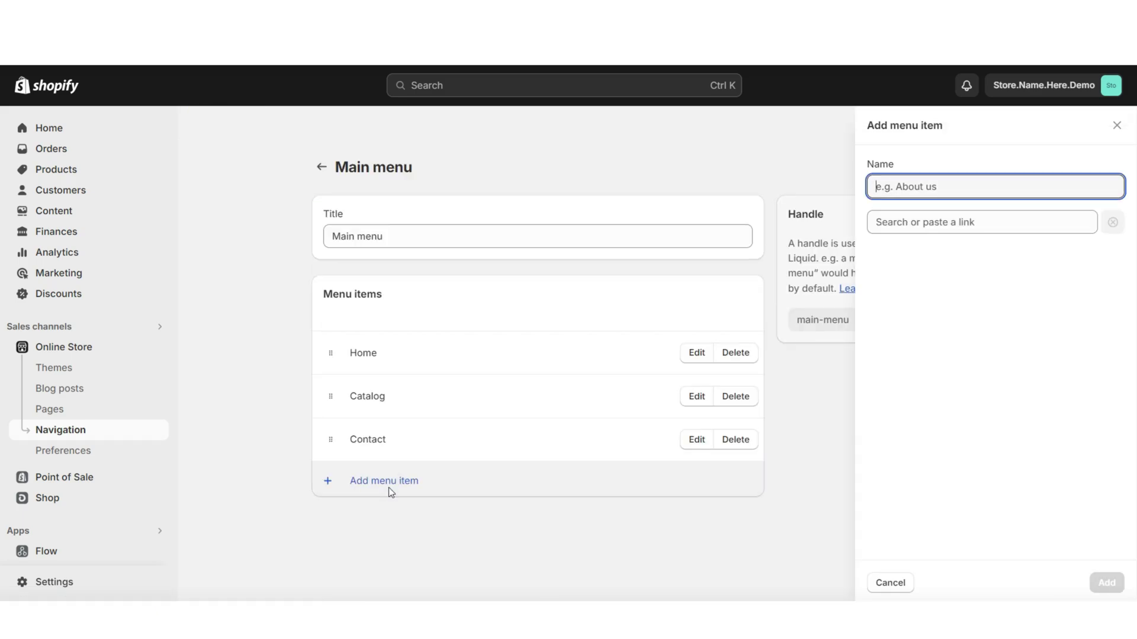
left_click(935, 222)
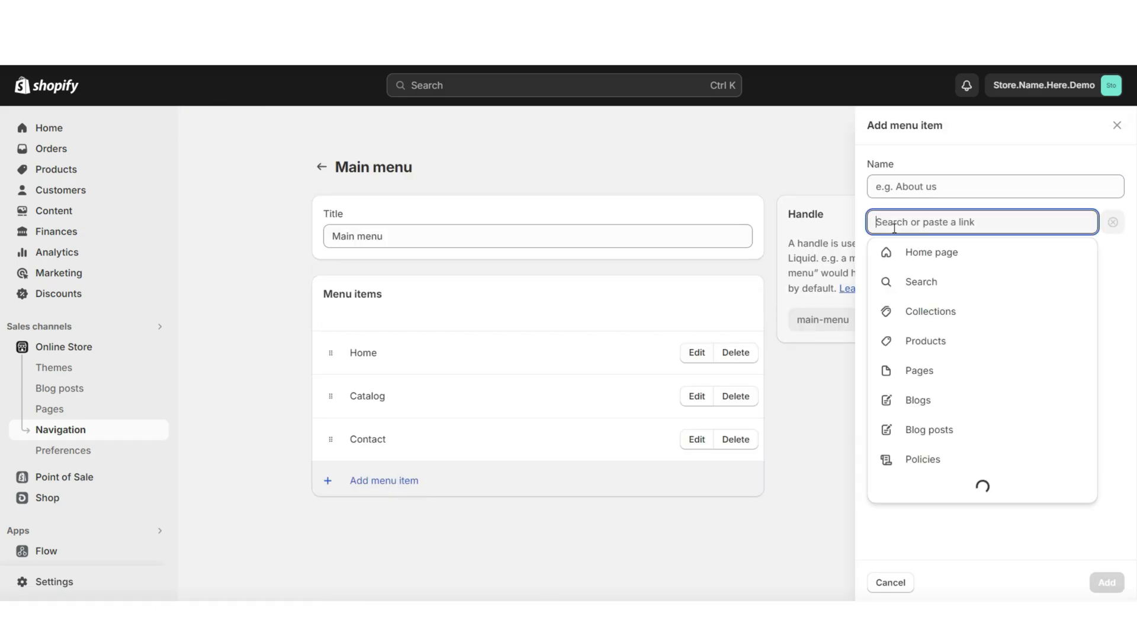
left_click(919, 372)
left_click(899, 284)
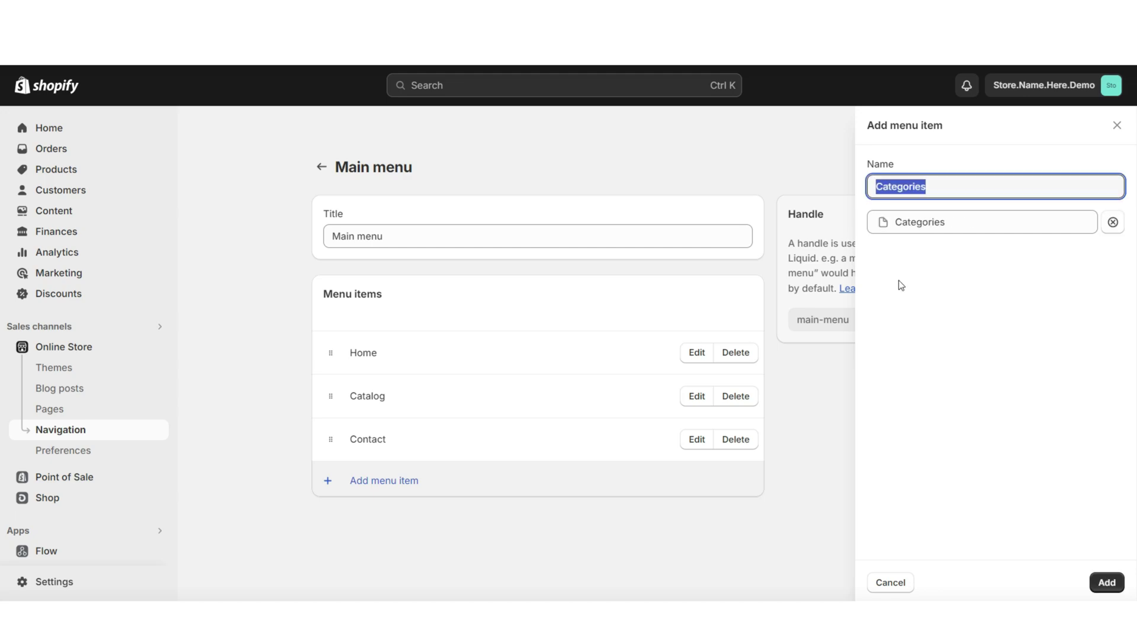
left_click(1106, 583)
Move Categories right after Home, save the menu, and preview the online store
left_click_drag(329, 481, 333, 409)
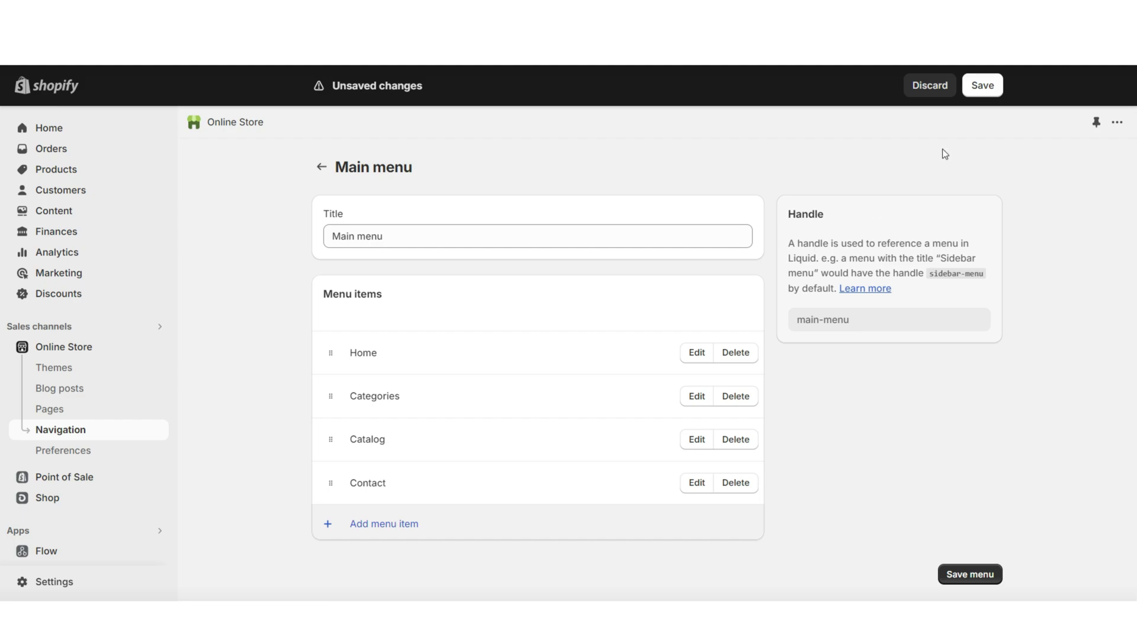
left_click(982, 85)
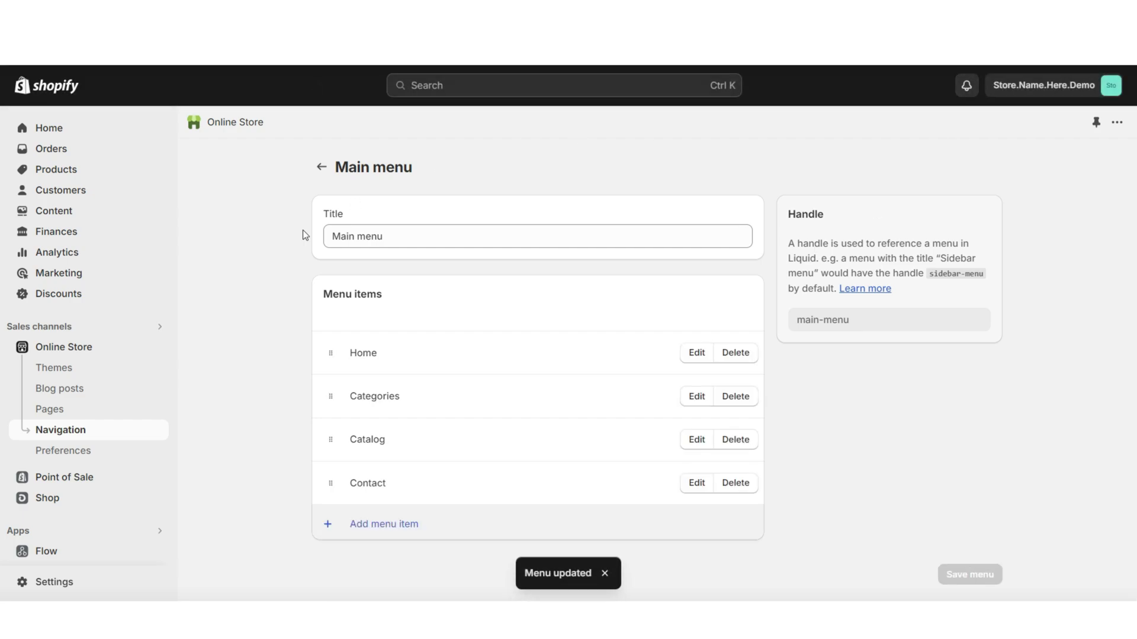
left_click(158, 347)
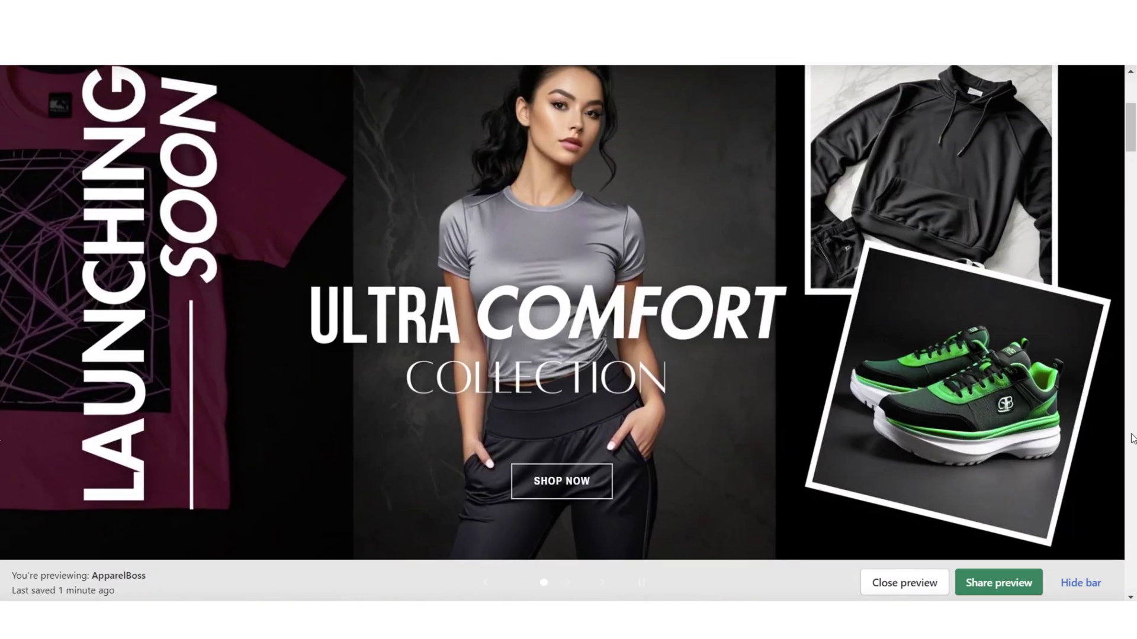
Open Categories from the storefront header menu and scroll through the new page
scroll(1131, 438, "up", 4)
scroll(1131, 437, "down", 1)
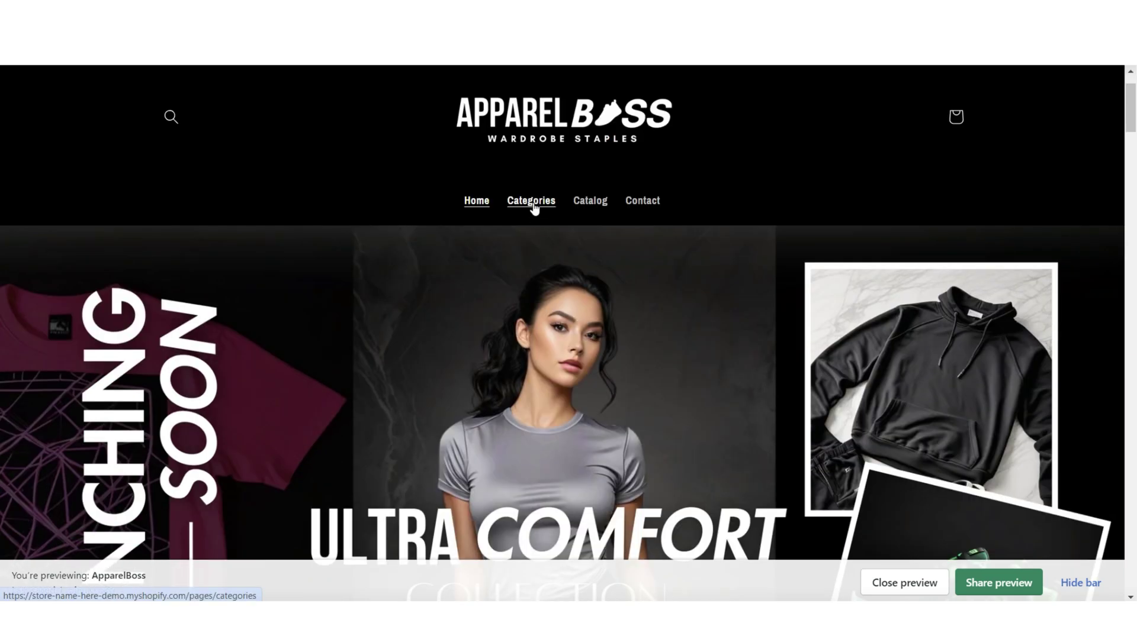
left_click(533, 206)
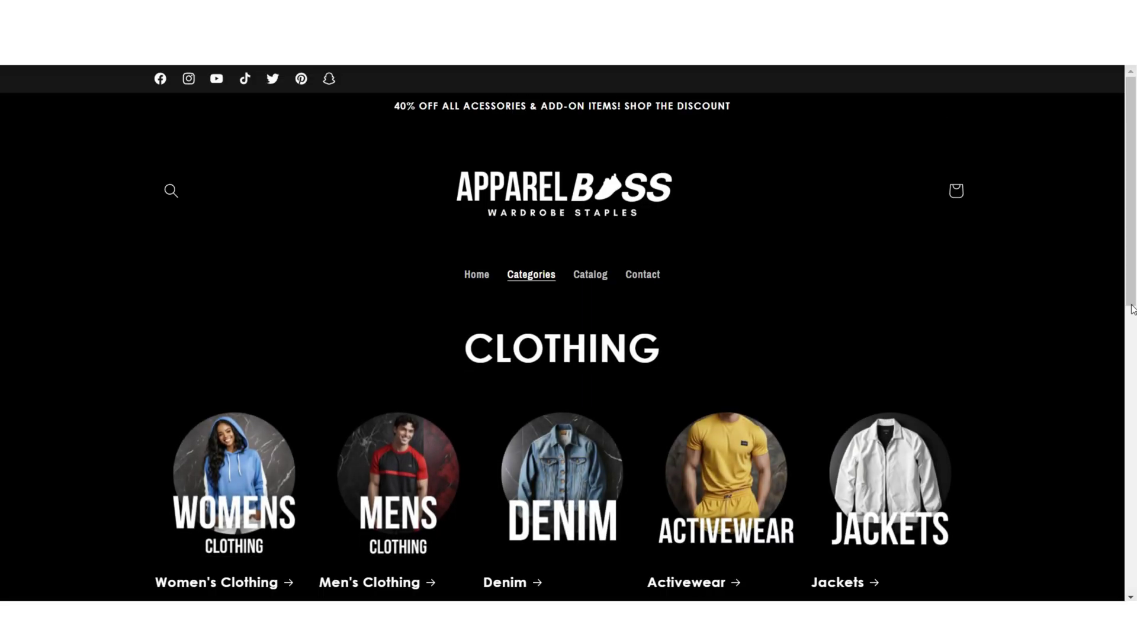
scroll(1132, 311, "down", 1)
scroll(1132, 311, "down", 2)
scroll(1132, 311, "down", 4)
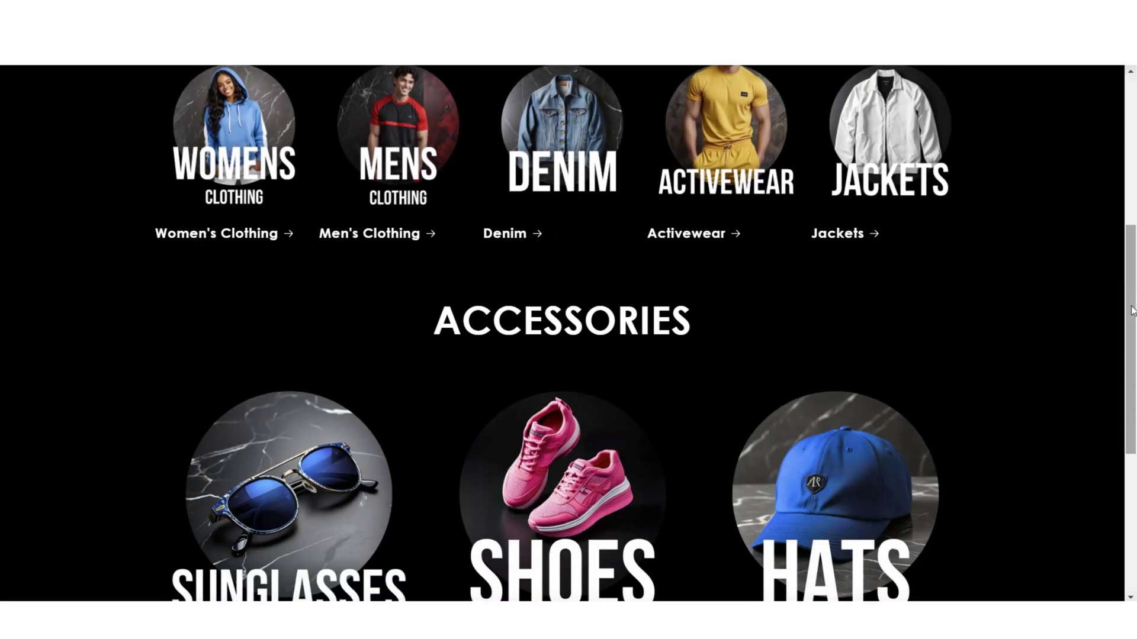
scroll(1132, 311, "down", 1)
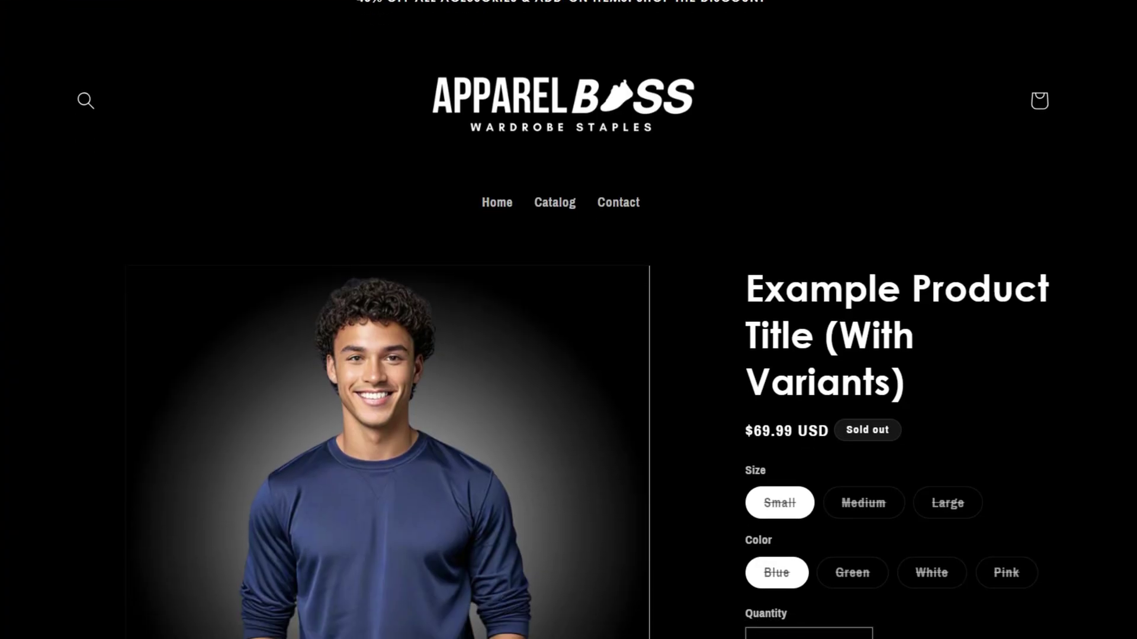
scroll(568, 320, "down", 4)
scroll(568, 319, "down", 5)
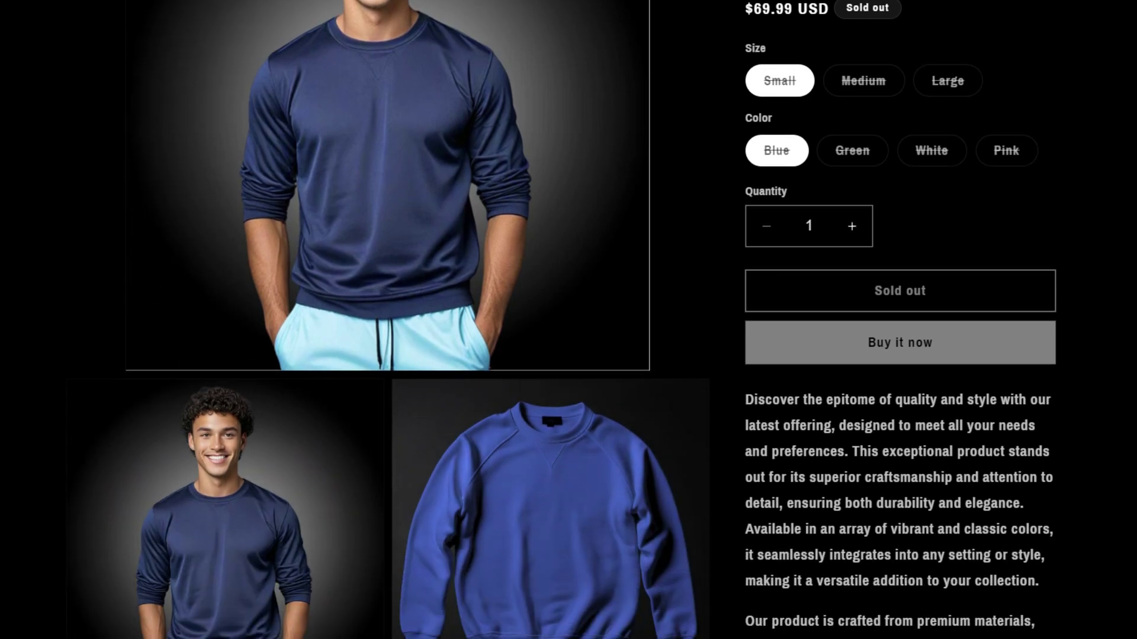
scroll(568, 319, "down", 6)
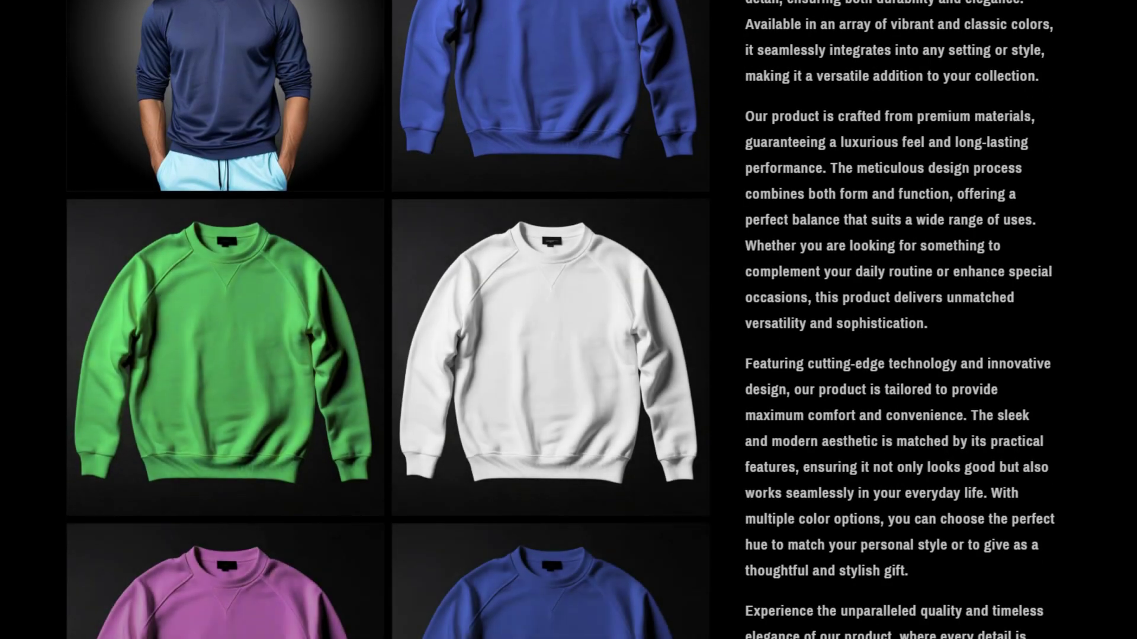
scroll(568, 320, "down", 8)
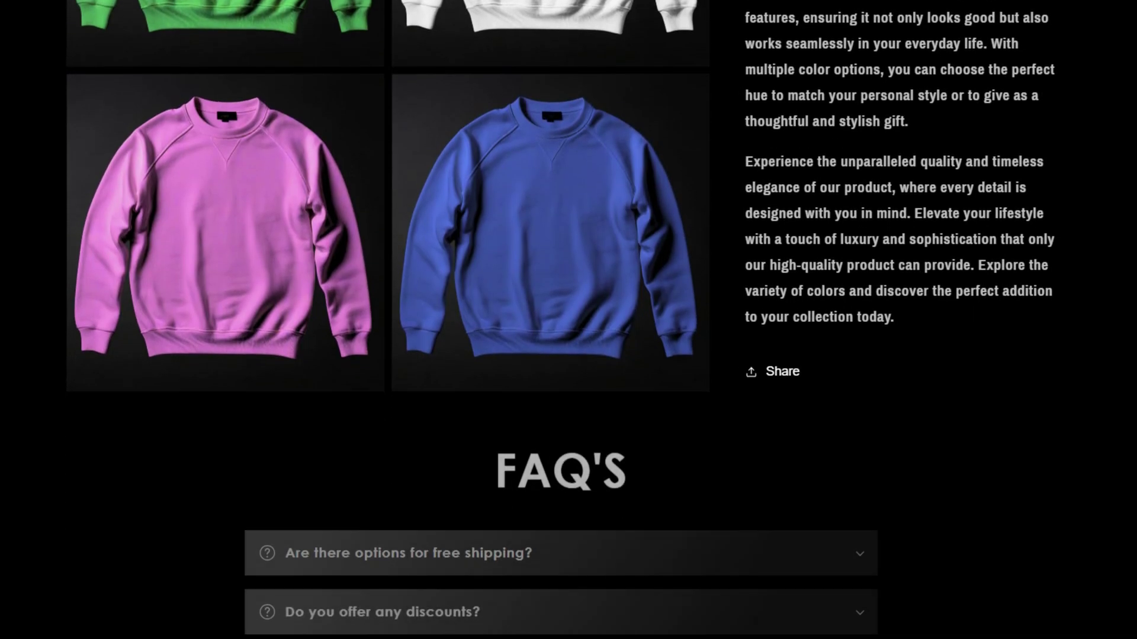
scroll(568, 319, "down", 3)
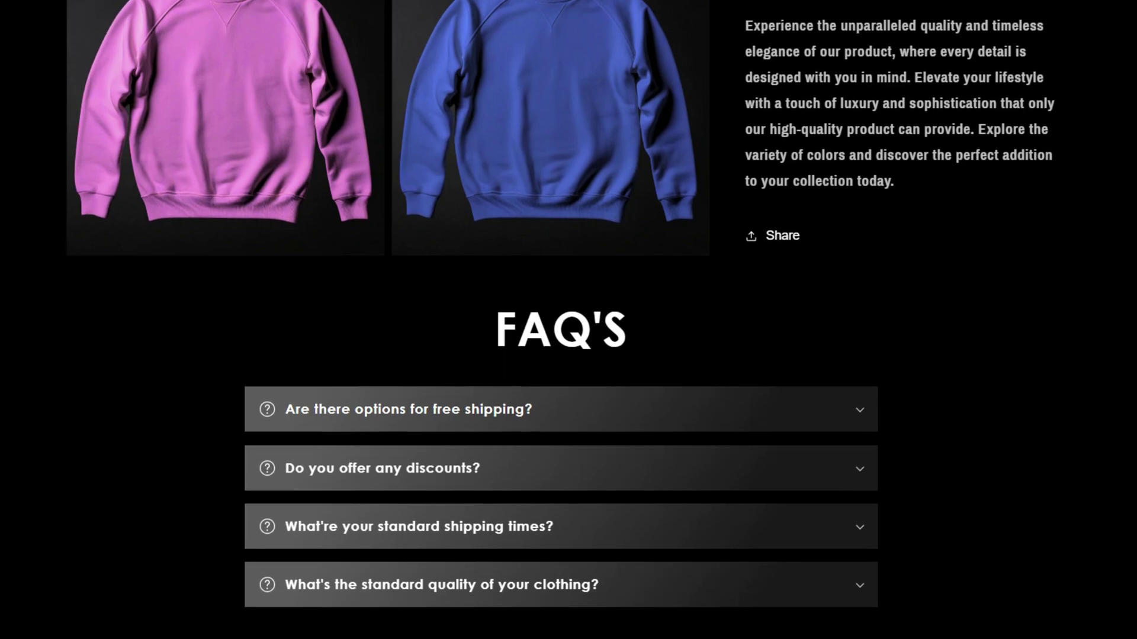
scroll(568, 320, "down", 2)
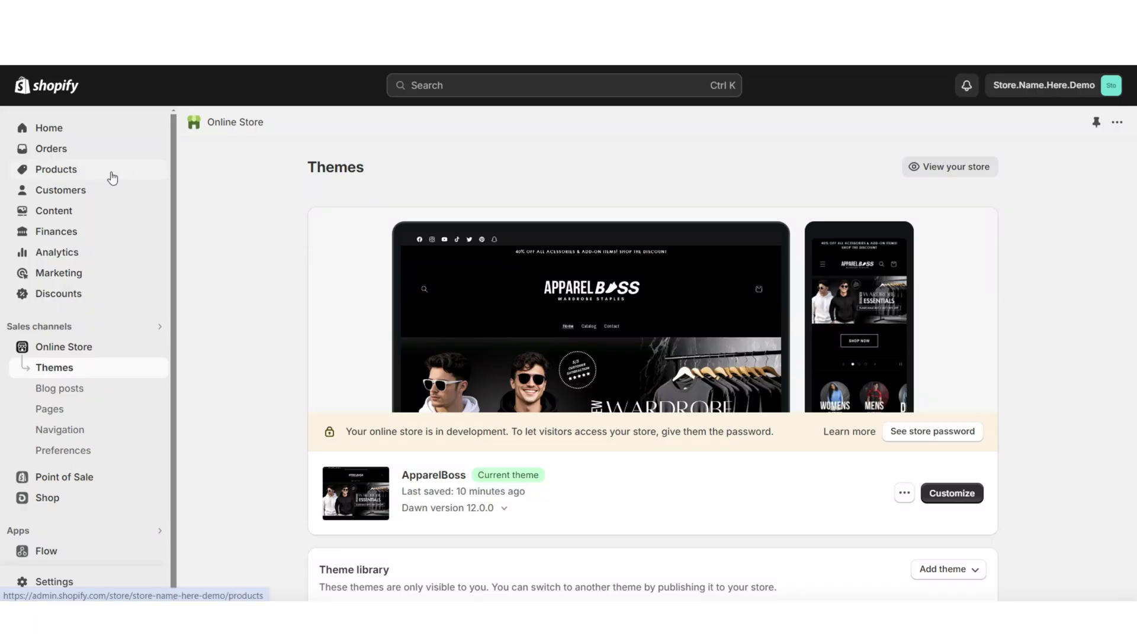
Create a new product titled 'Long Sleeve Sweatshirt'
left_click(113, 177)
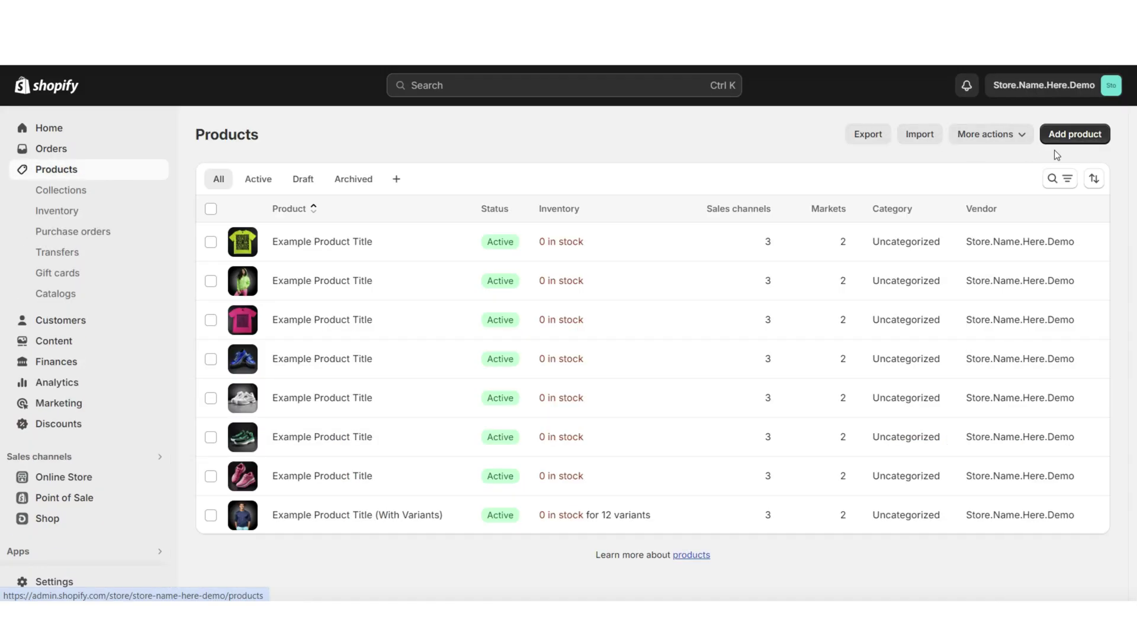
left_click(1085, 141)
left_click(459, 209)
type("Long Sleeve Sweatshirt")
left_click(477, 193)
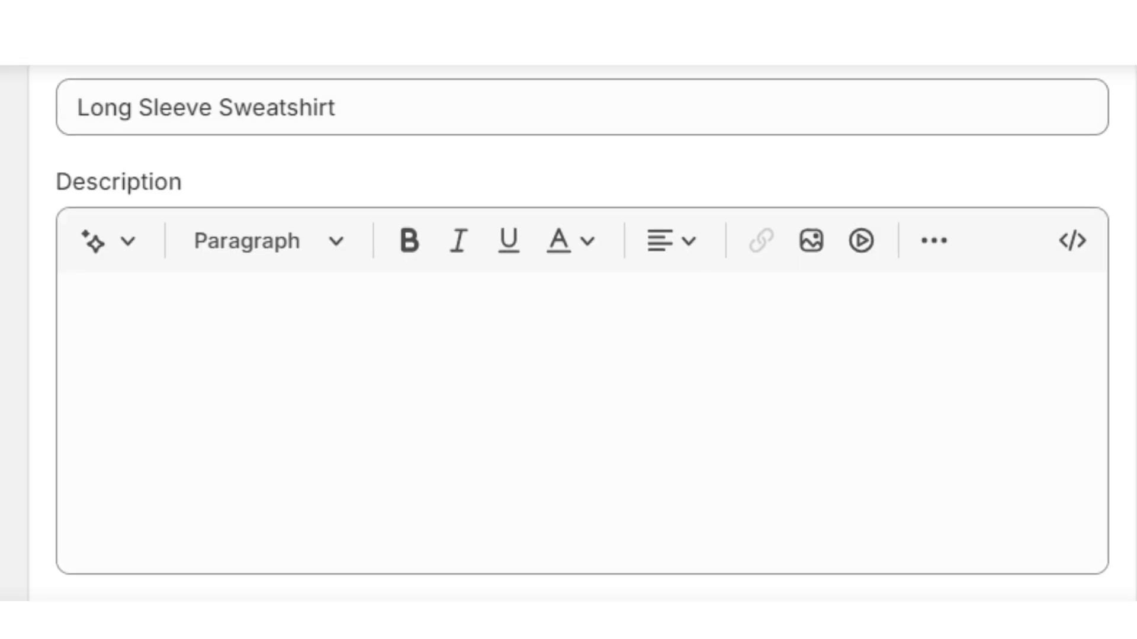
Paste the cashmere product description and format the Key Features line as Heading 4
left_click(109, 172)
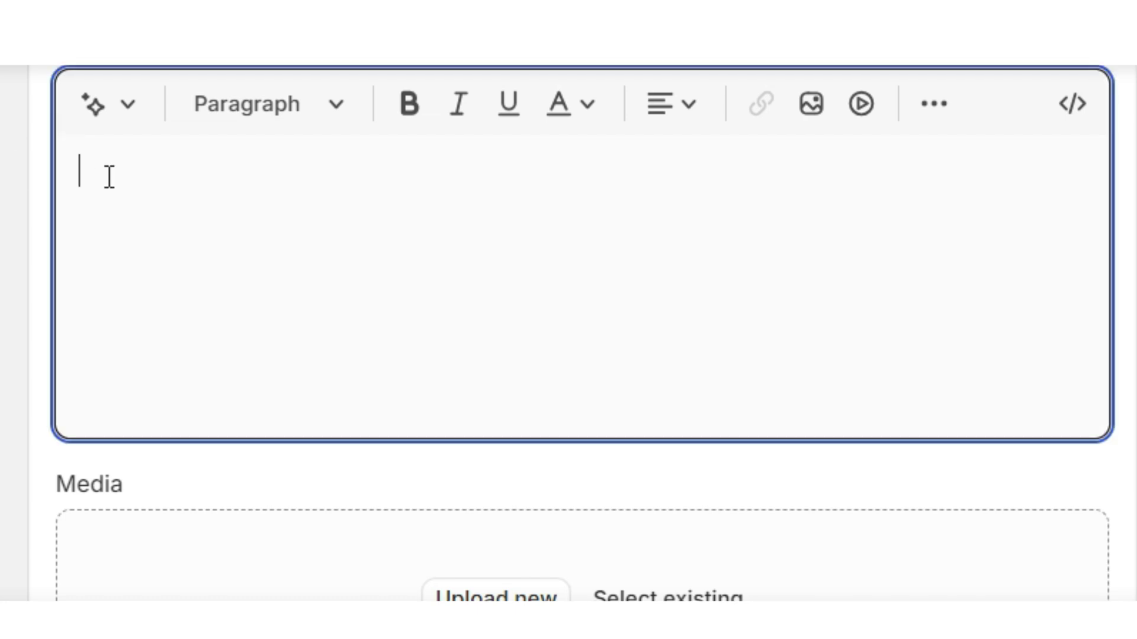
right_click(133, 189)
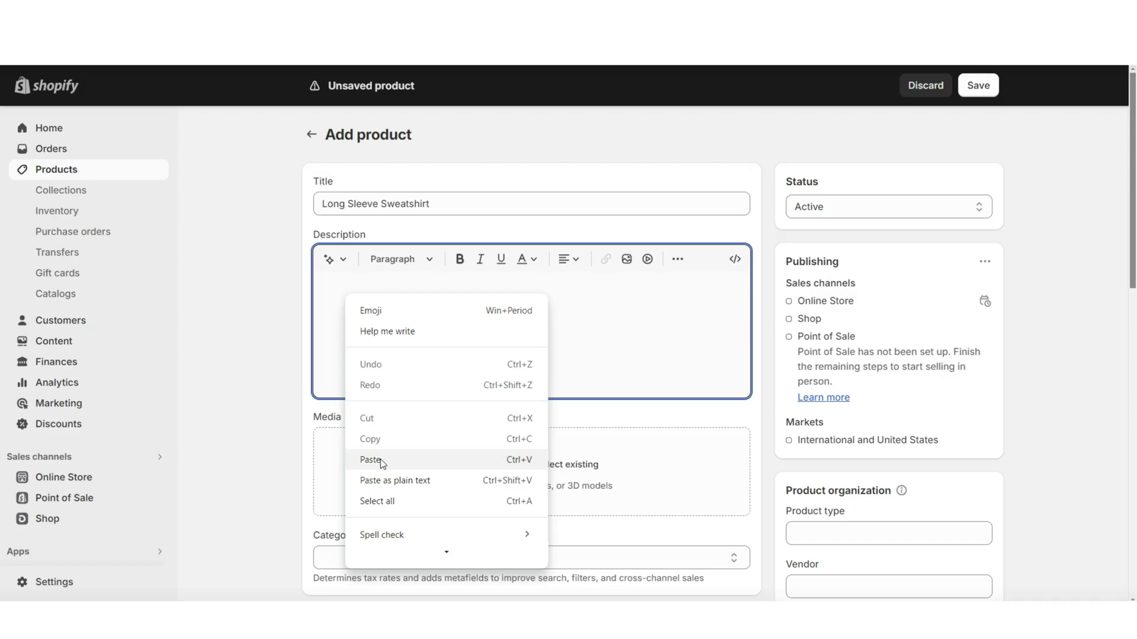
left_click(372, 460)
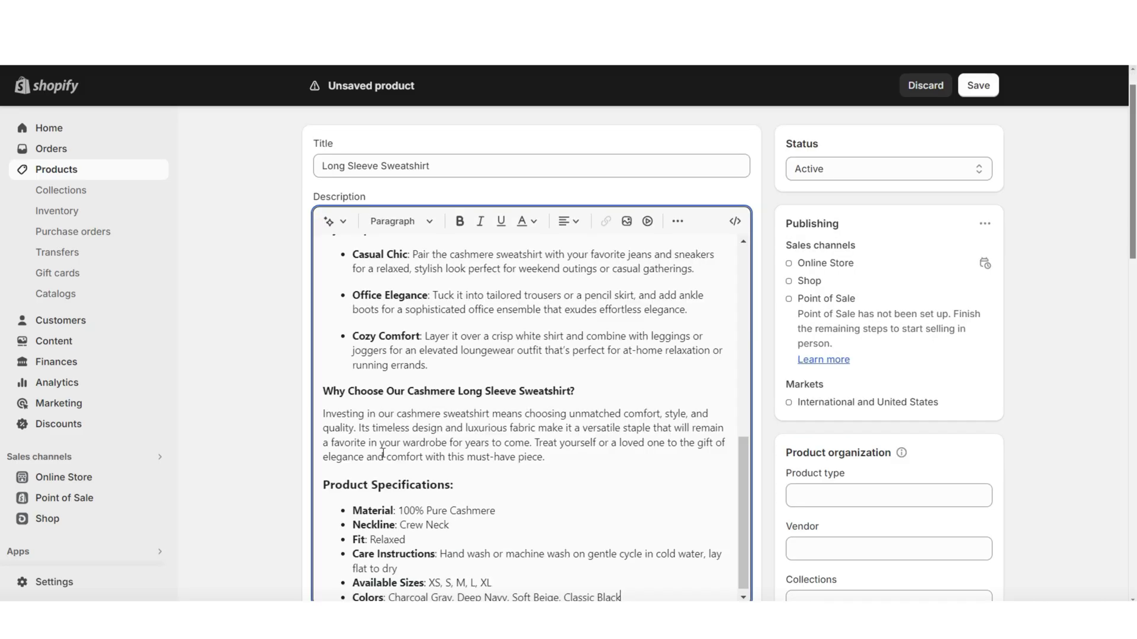
scroll(441, 367, "up", 15)
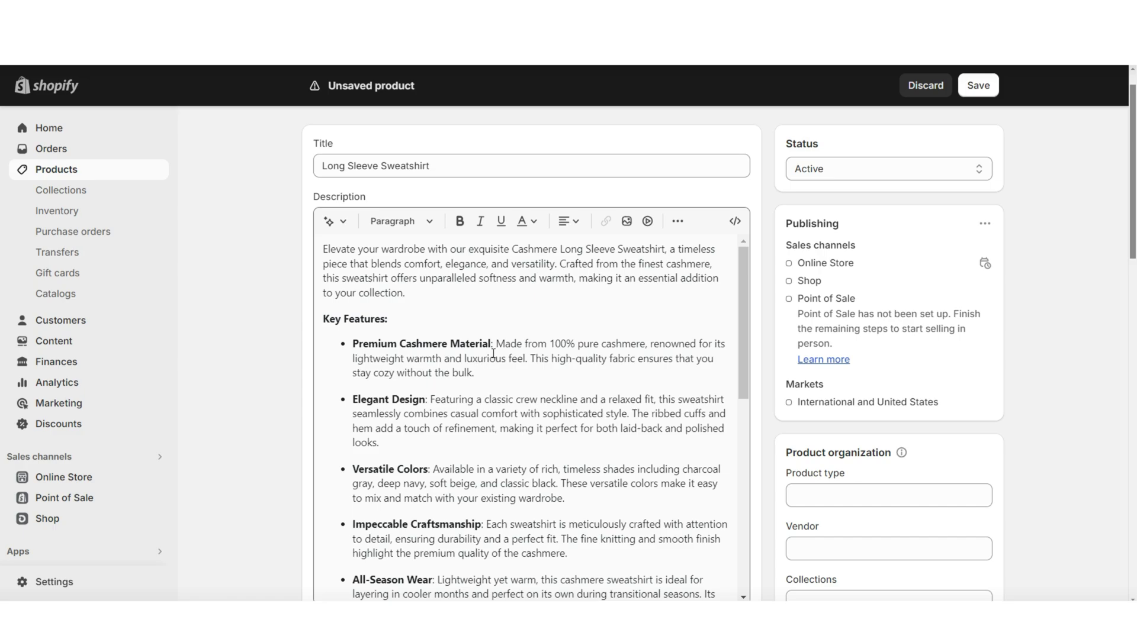
left_click(655, 304)
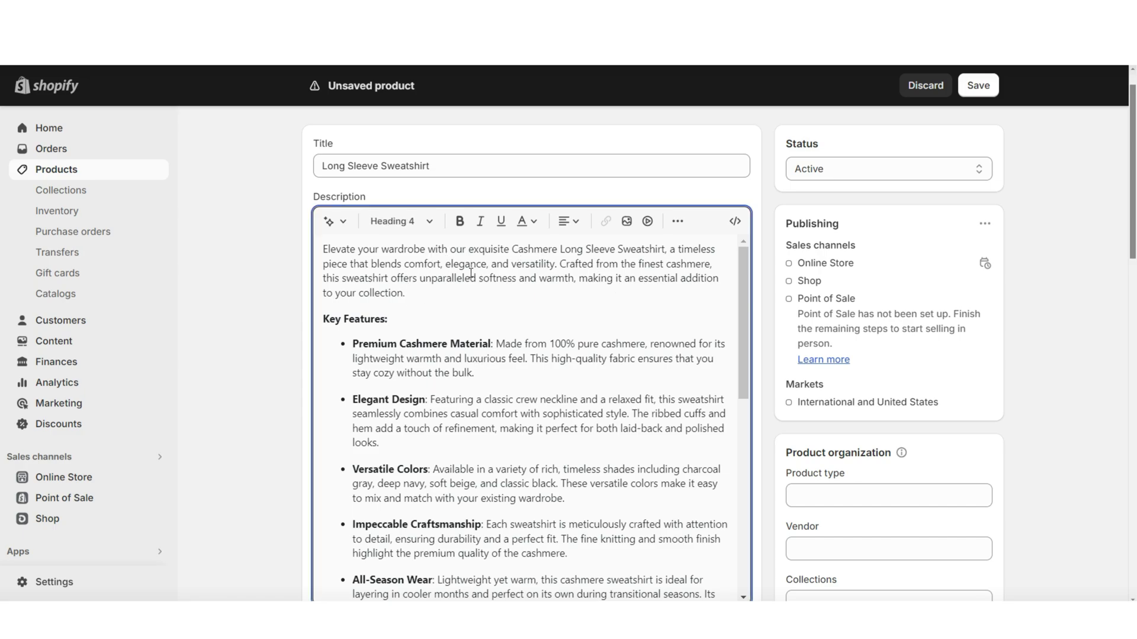
scroll(470, 274, "down", 2)
scroll(414, 284, "up", 2)
scroll(367, 291, "down", 6)
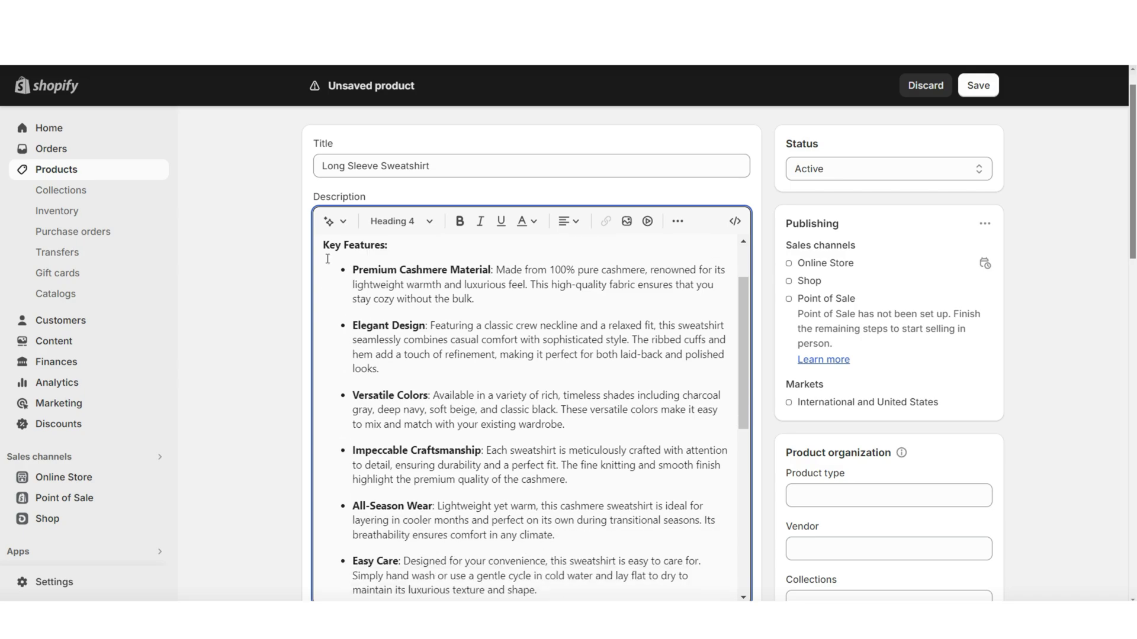
scroll(420, 398, "down", 6)
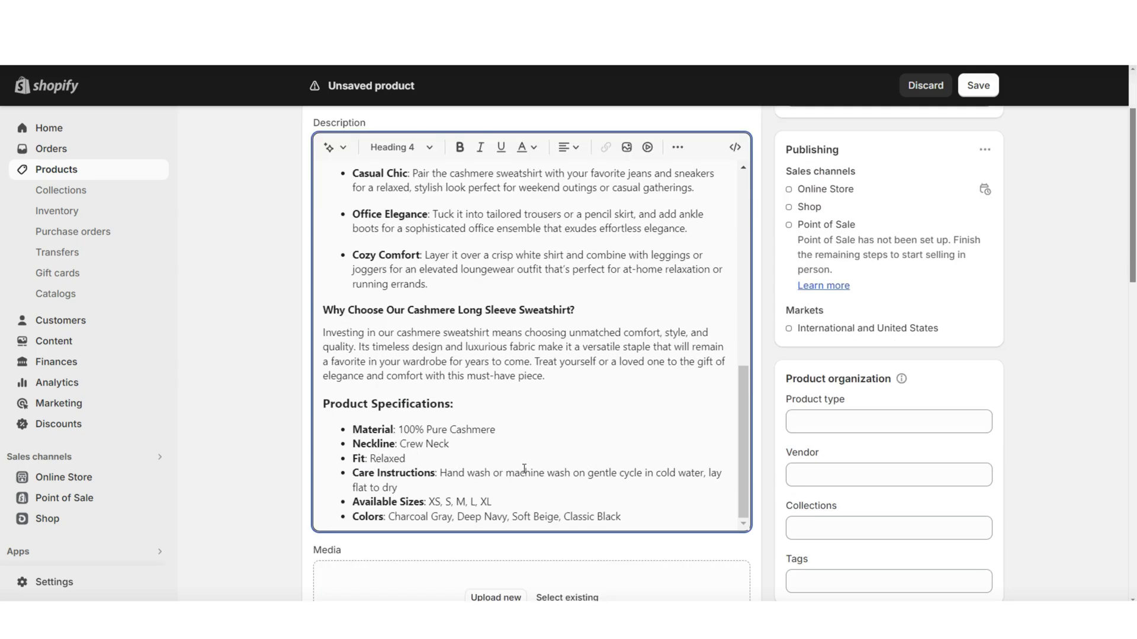
scroll(644, 517, "down", 6)
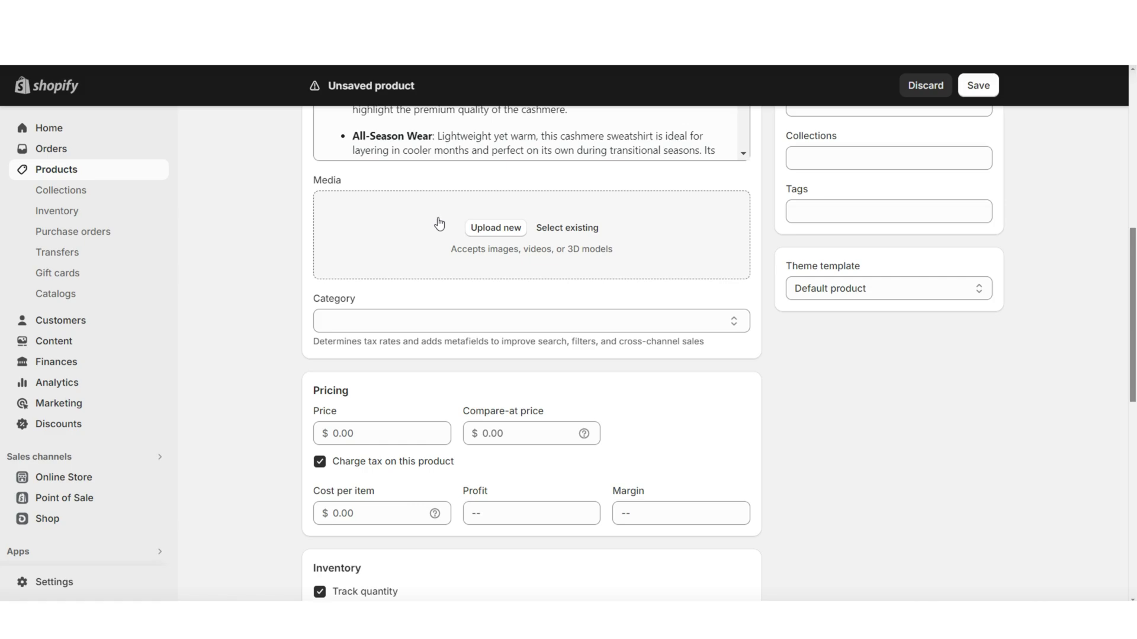
Add the existing sweatshirt photos to the product media
left_click(568, 228)
left_click(894, 566)
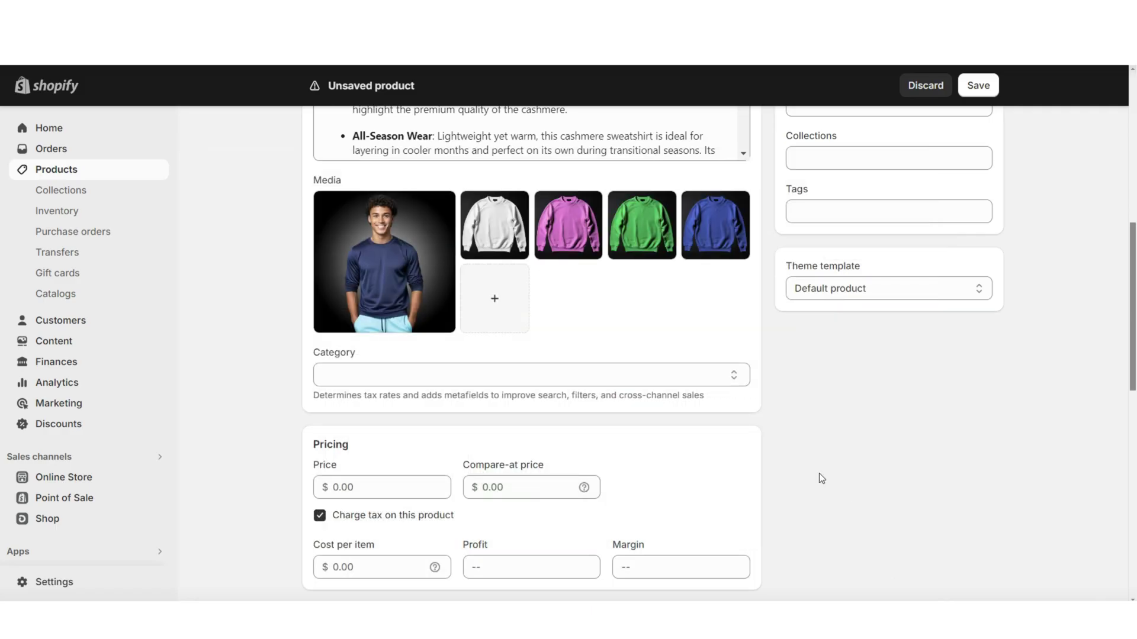
scroll(772, 460, "up", 1)
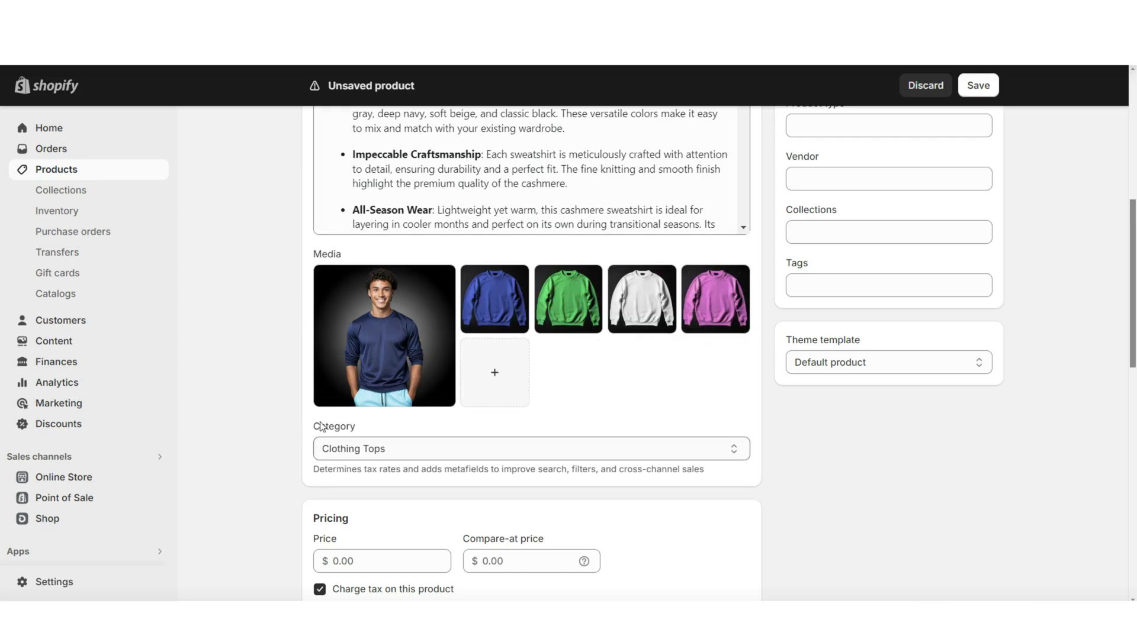
scroll(375, 337, "down", 3)
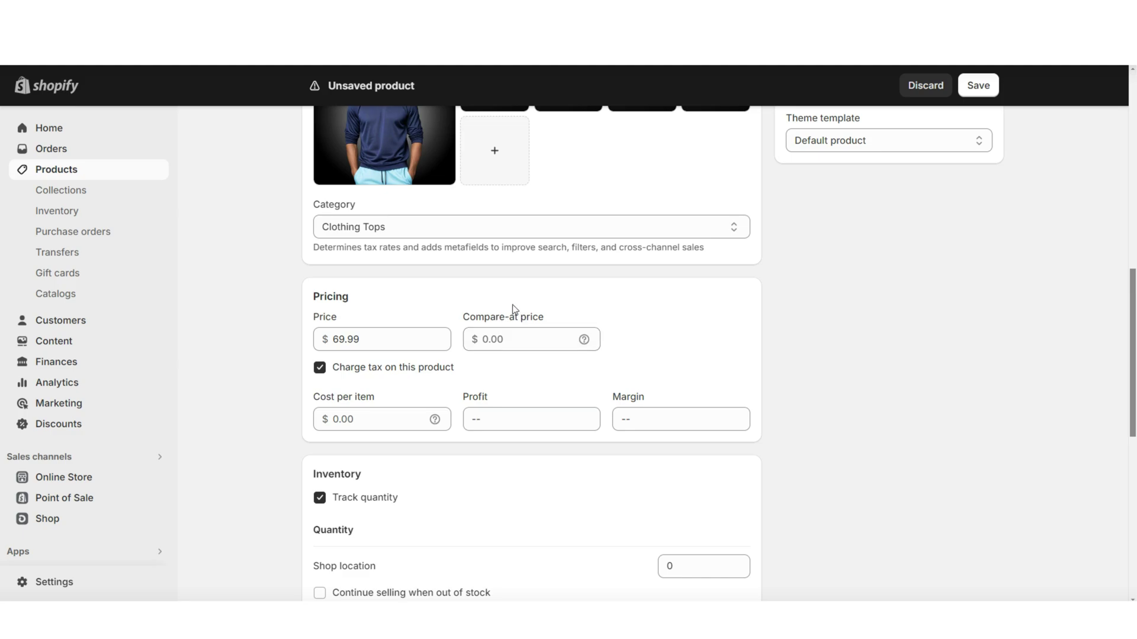
Set the compare-at price to 100.00 and the Shop location stock to 5000
left_click(491, 341)
type("100")
key("Tab")
left_click(223, 393)
scroll(243, 397, "down", 1)
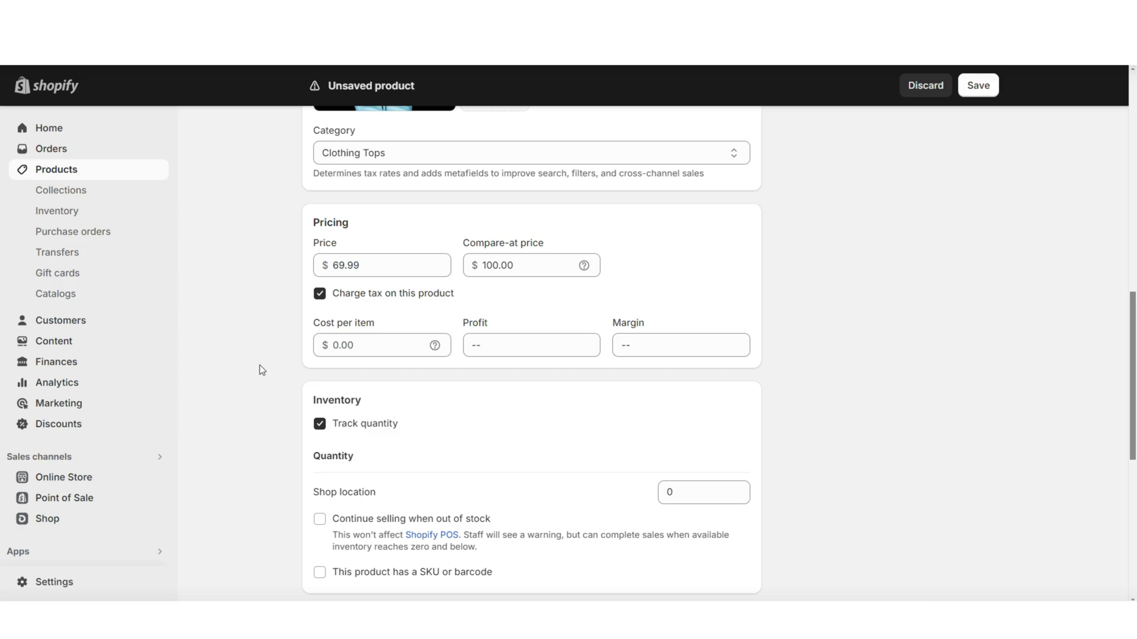
scroll(423, 220, "down", 3)
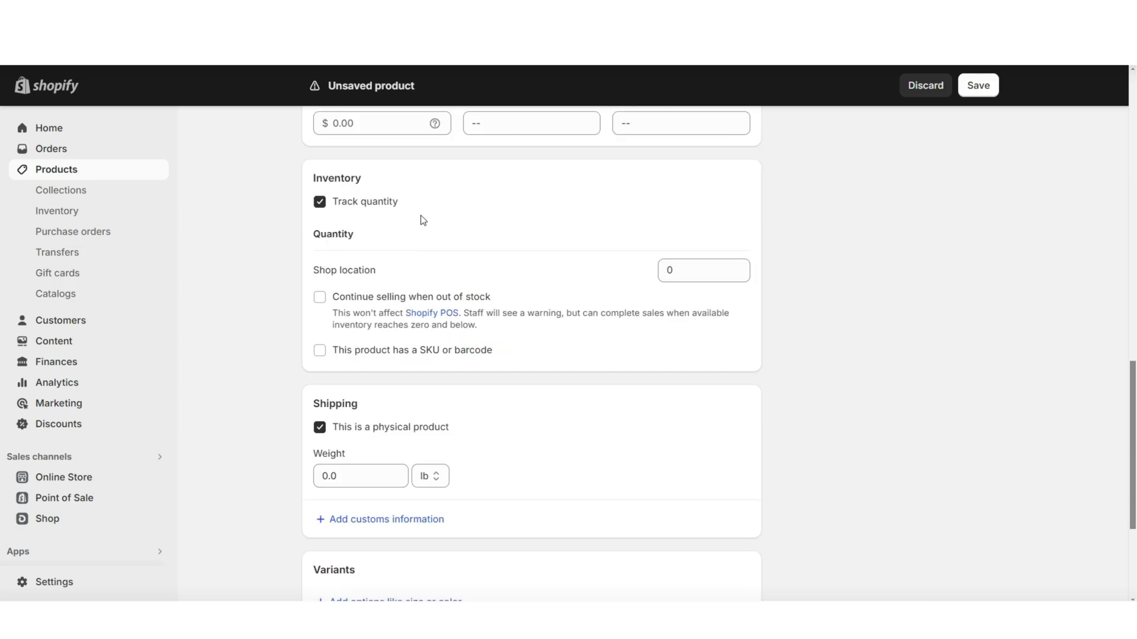
left_click(740, 271)
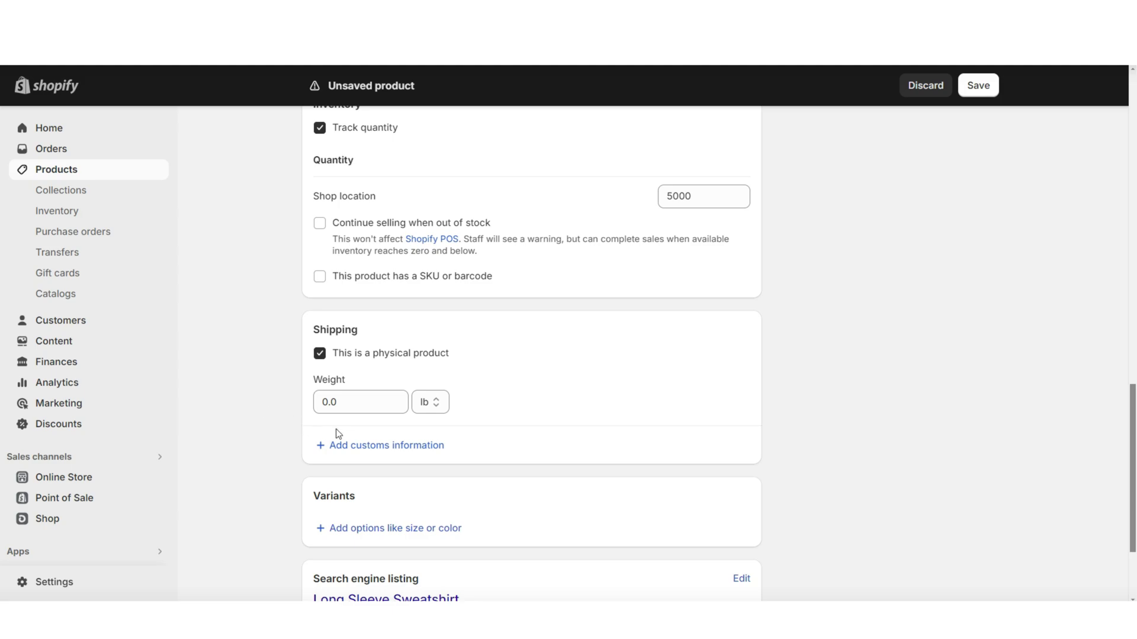
scroll(273, 386, "down", 3)
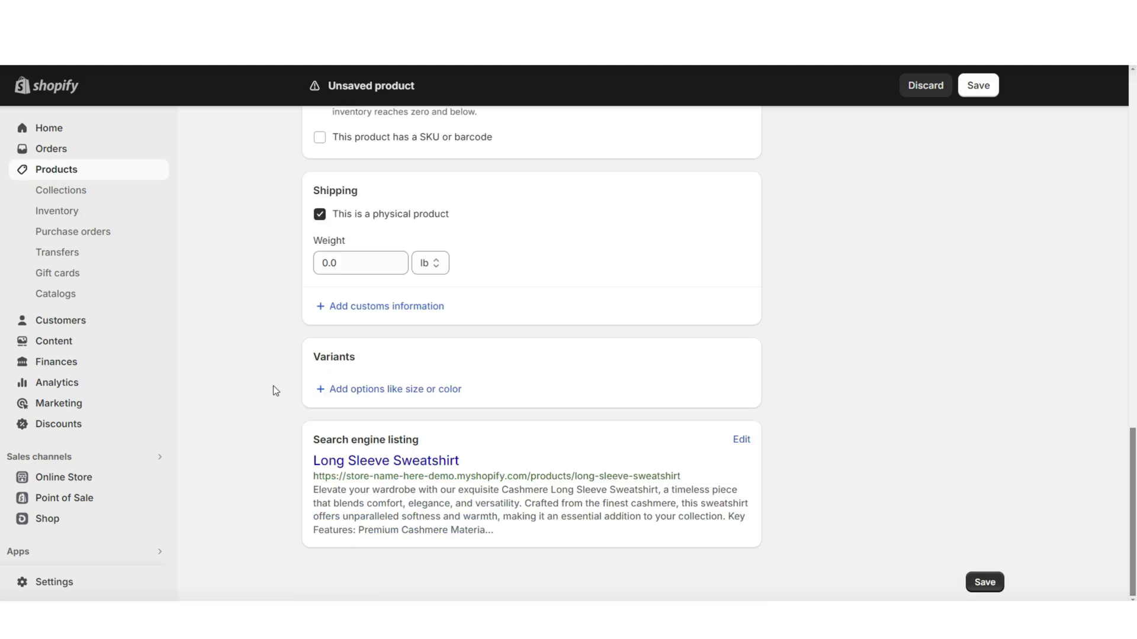
Add a Size option with values Small, Medium and Large
left_click(359, 391)
type("Size")
scroll(389, 353, "down", 1)
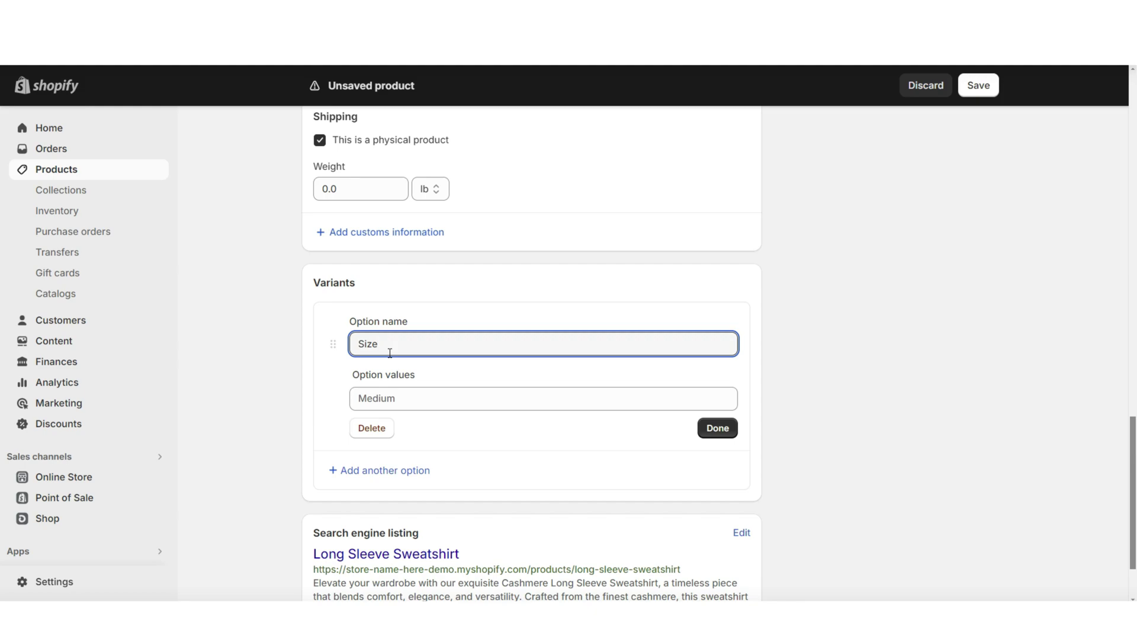
left_click(367, 398)
type("Small")
left_click(397, 429)
type("Medium")
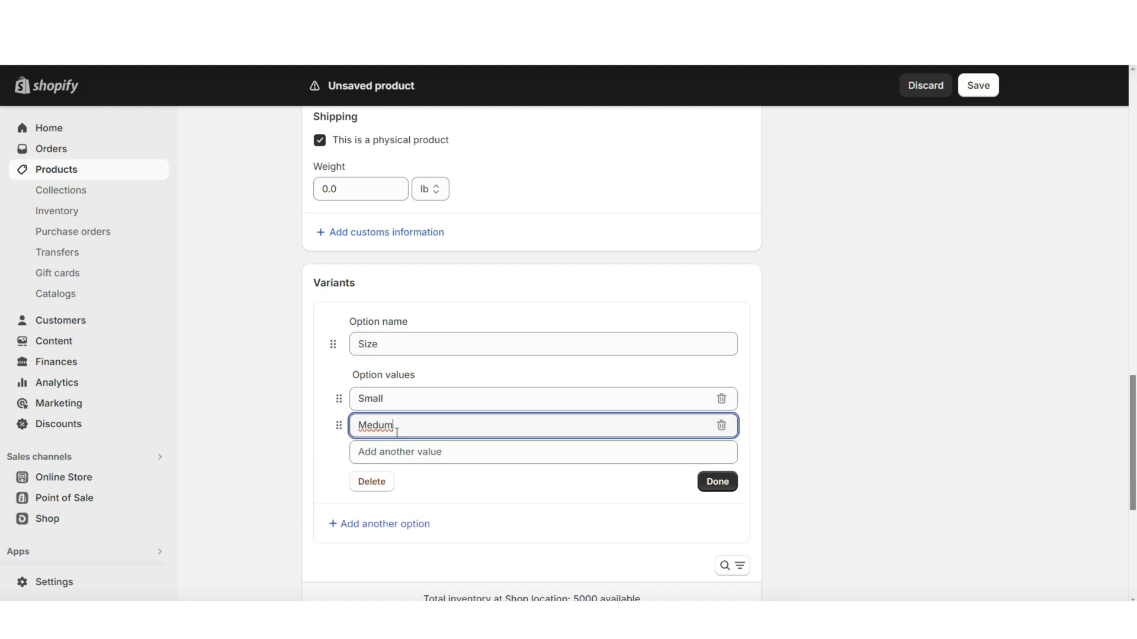
left_click(398, 450)
type("Large")
left_click(842, 490)
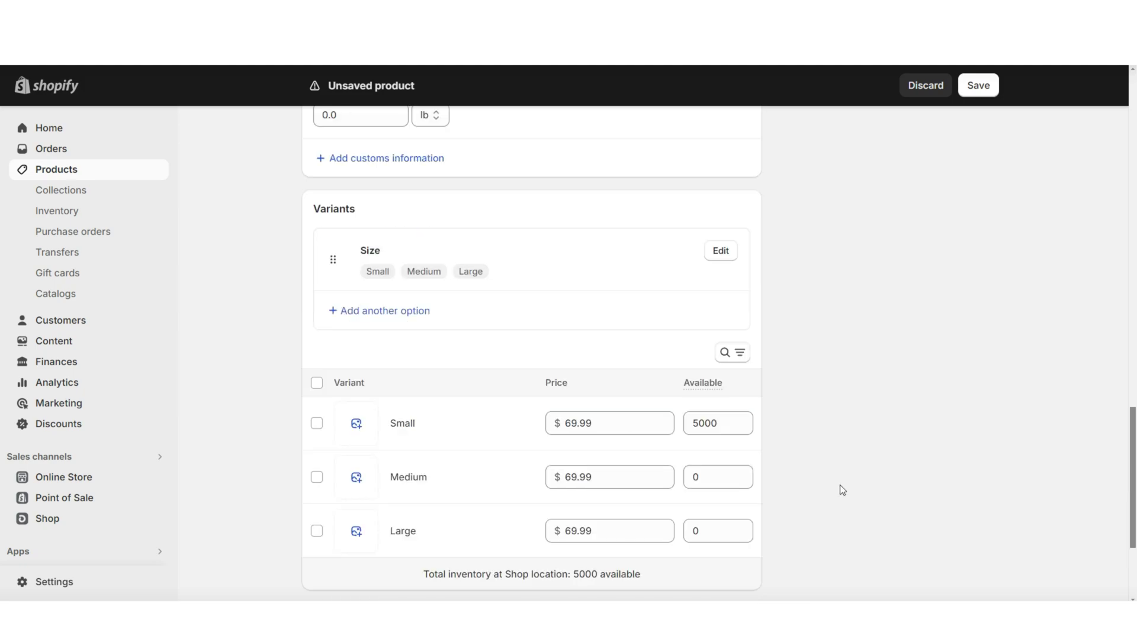
Add a Color option with values Blue, Green, White and Pink
left_click(411, 319)
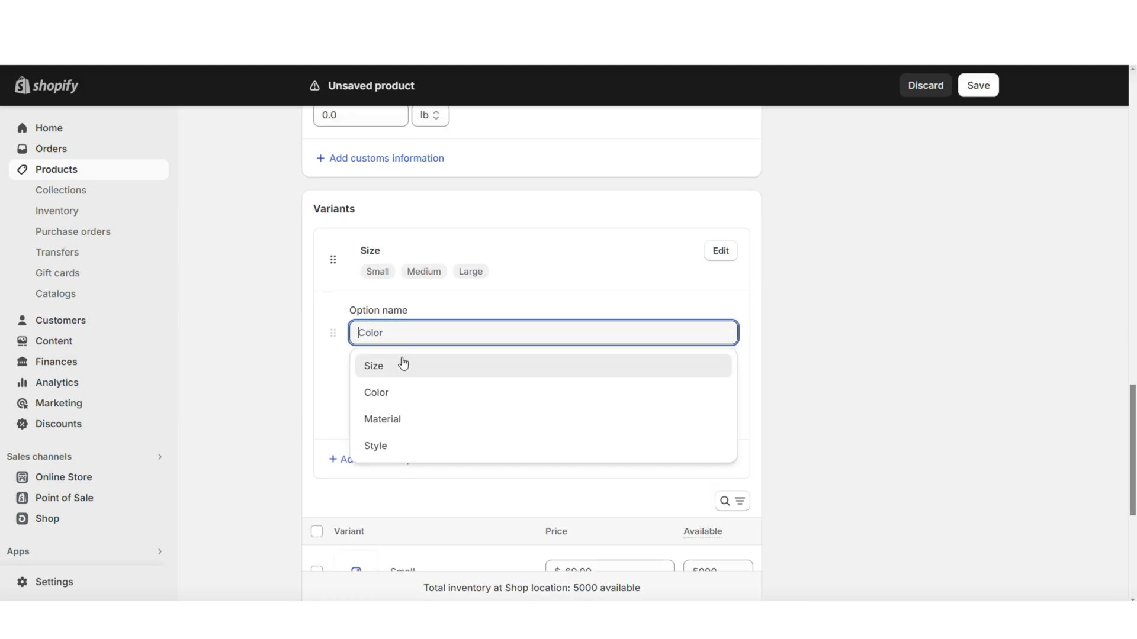
left_click(406, 393)
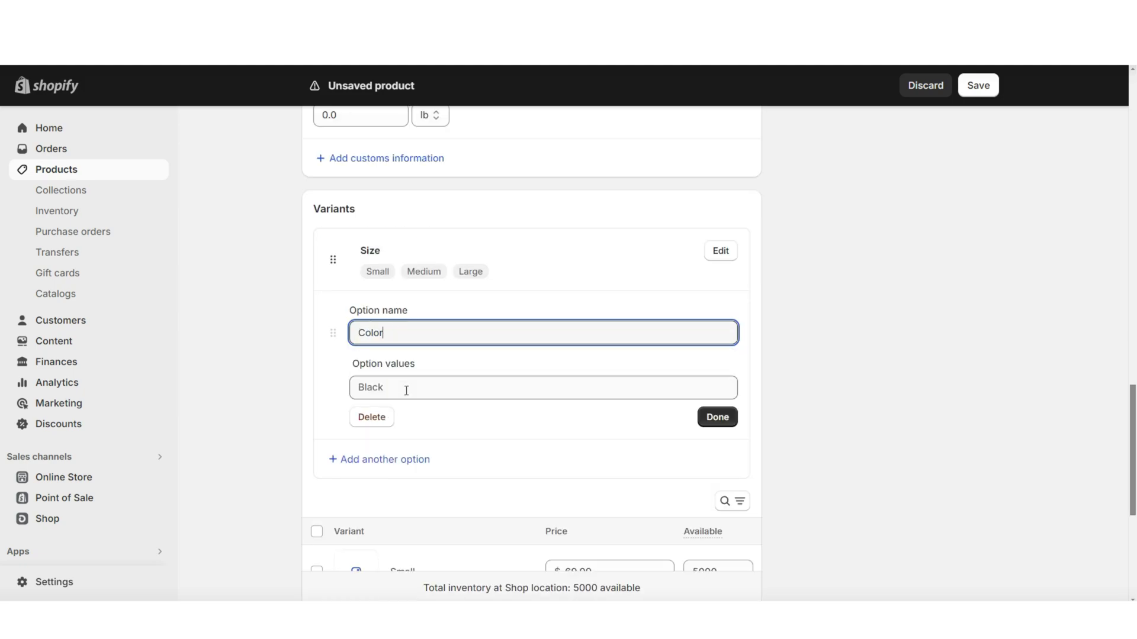
left_click(407, 390)
type("Blue")
left_click(379, 414)
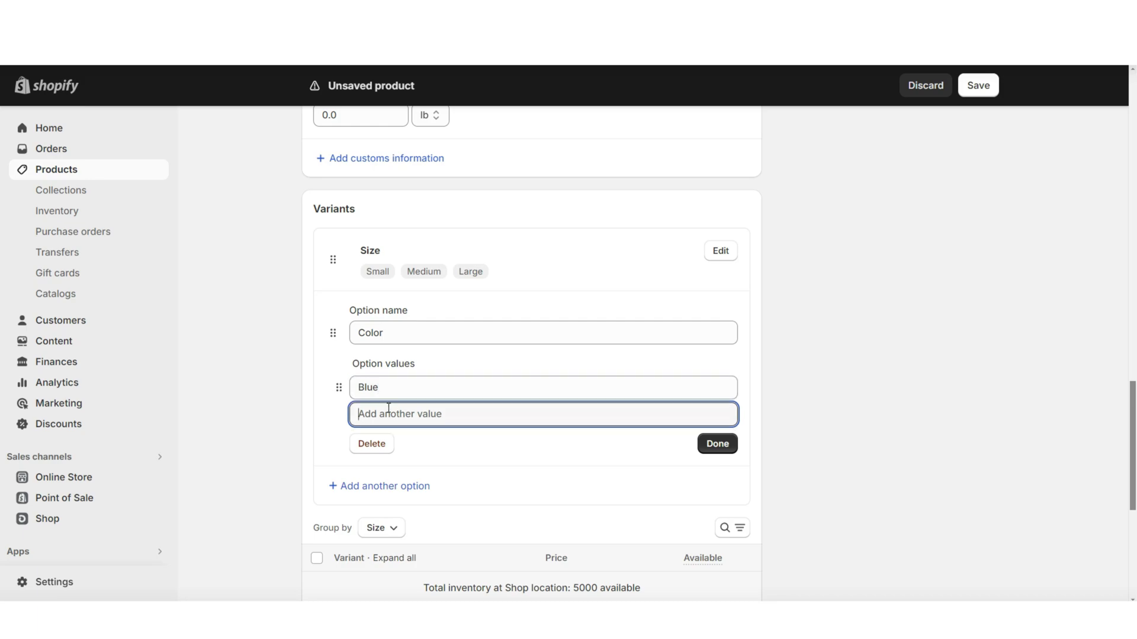
type("Green")
left_click(373, 445)
type("White")
left_click(373, 467)
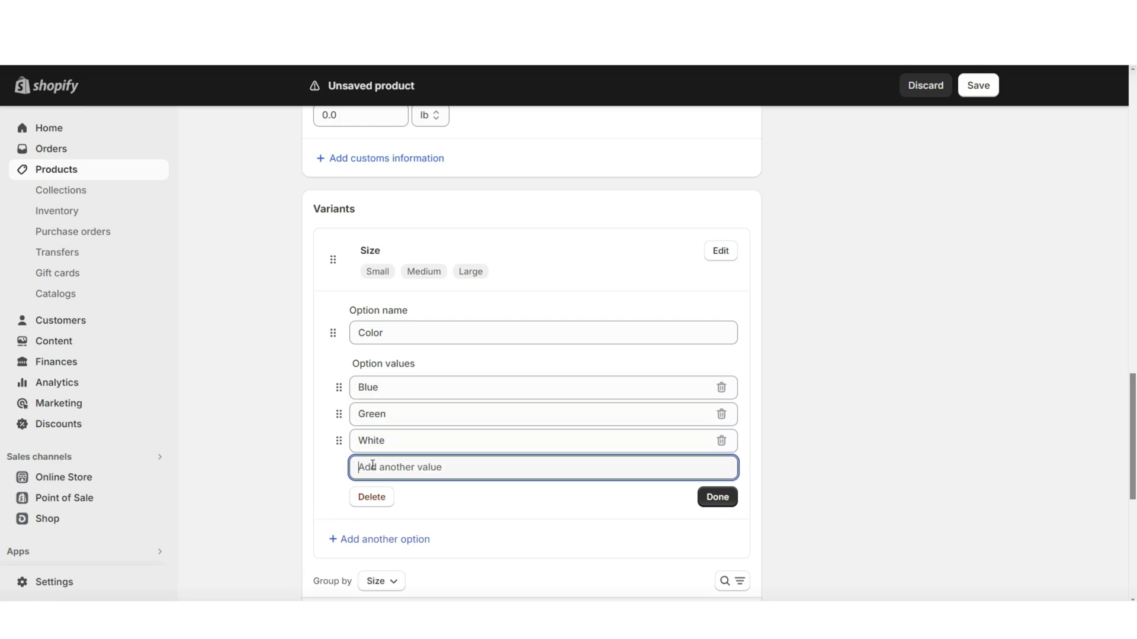
type("Pink")
left_click(731, 529)
Group the variant list by Color
scroll(532, 355, "down", 3)
left_click(382, 267)
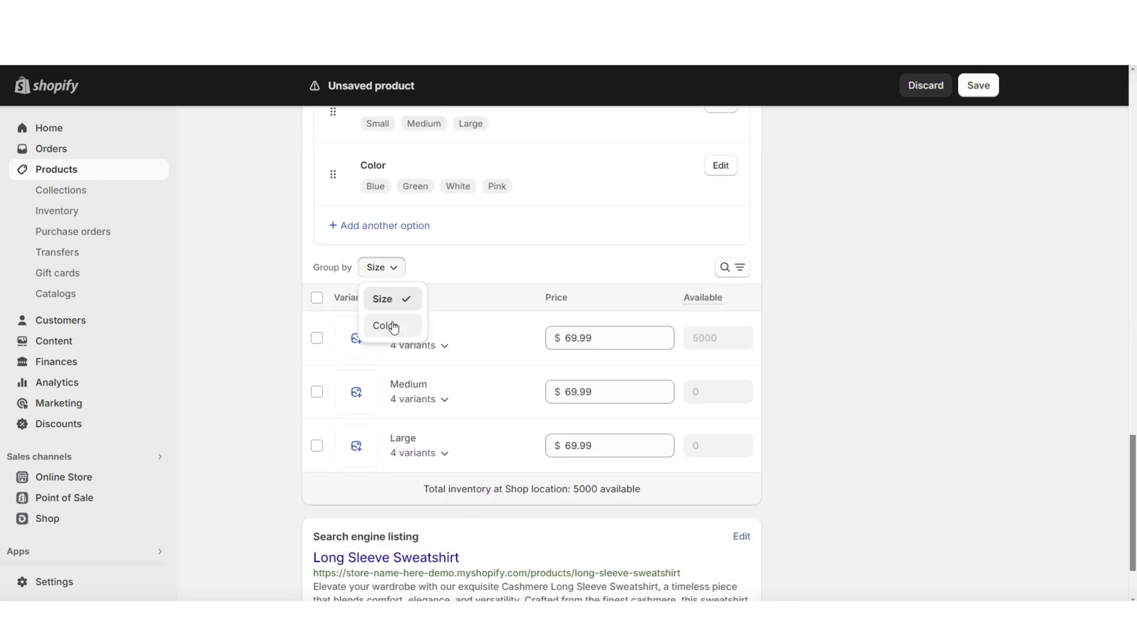
left_click(394, 327)
scroll(347, 301, "down", 1)
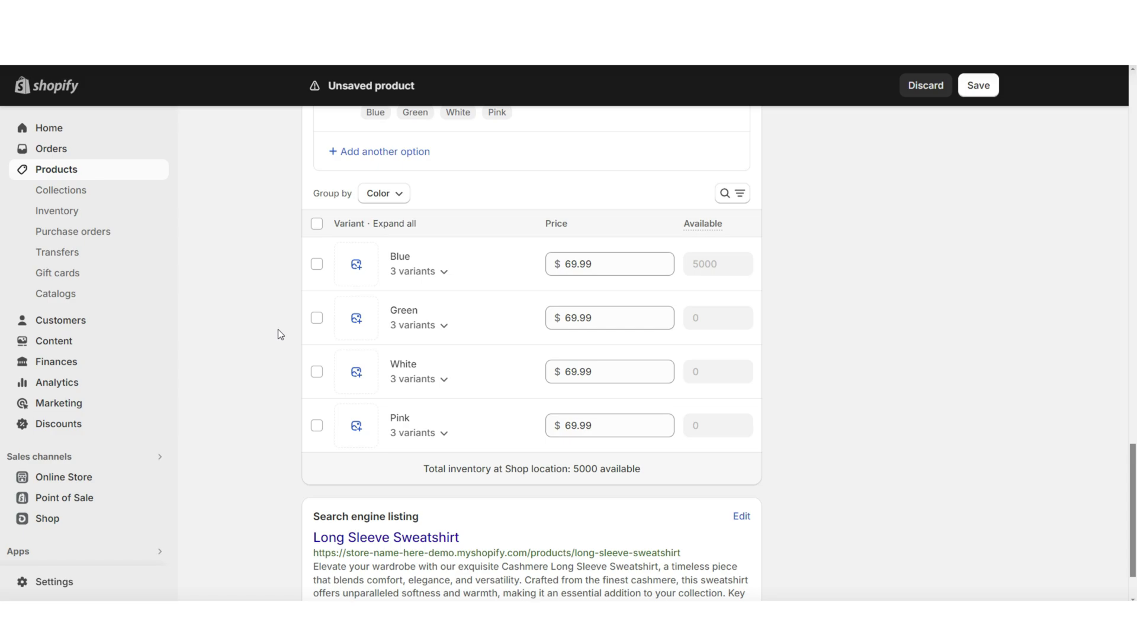
Attach the matching blue, green, white and pink images to each color variant
left_click(344, 257)
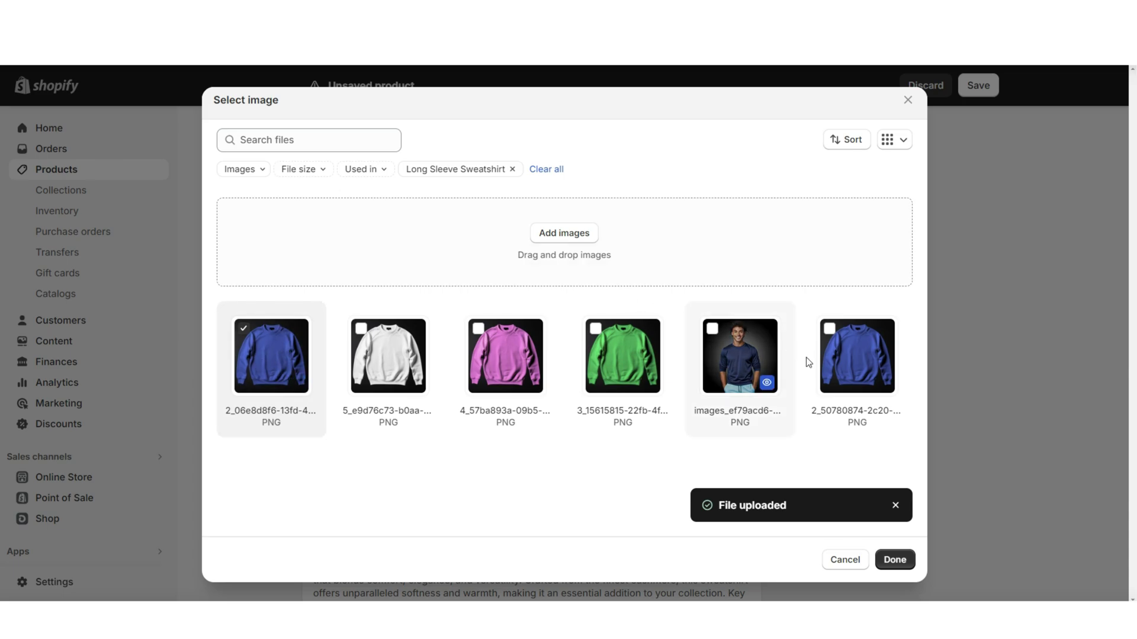
left_click(895, 559)
scroll(269, 293, "up", 6)
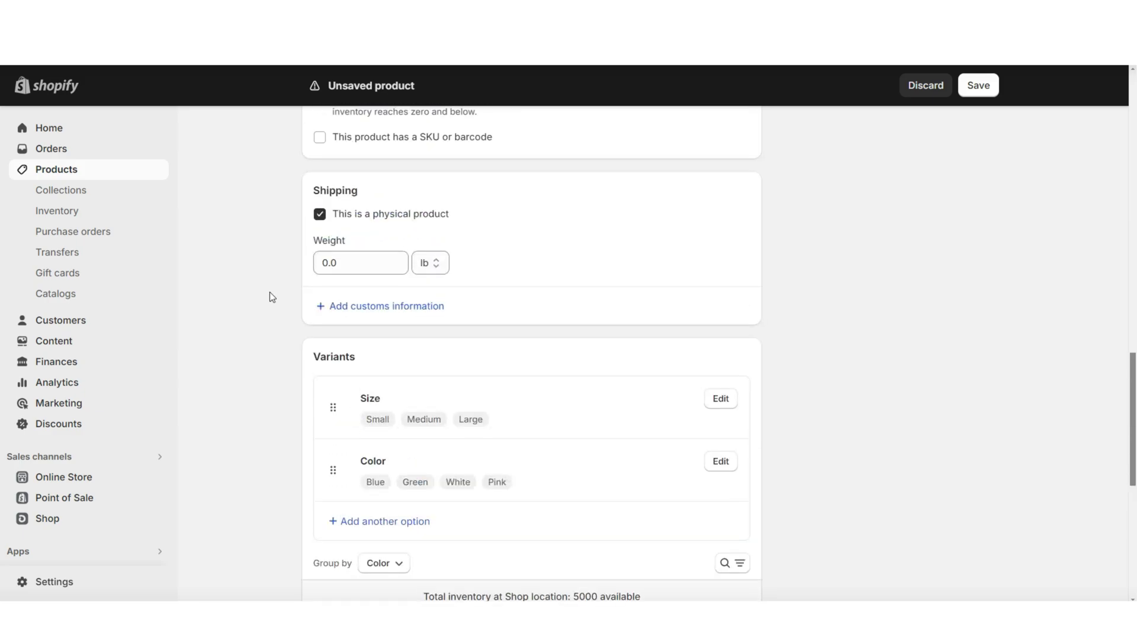
scroll(269, 293, "up", 12)
scroll(240, 340, "down", 2)
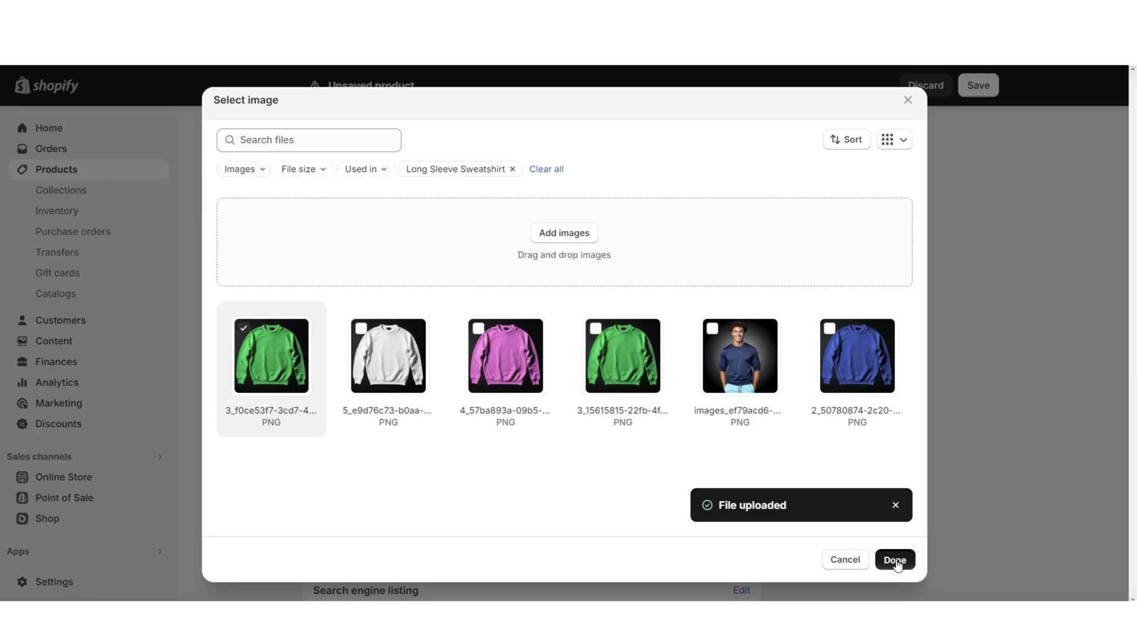
left_click(893, 559)
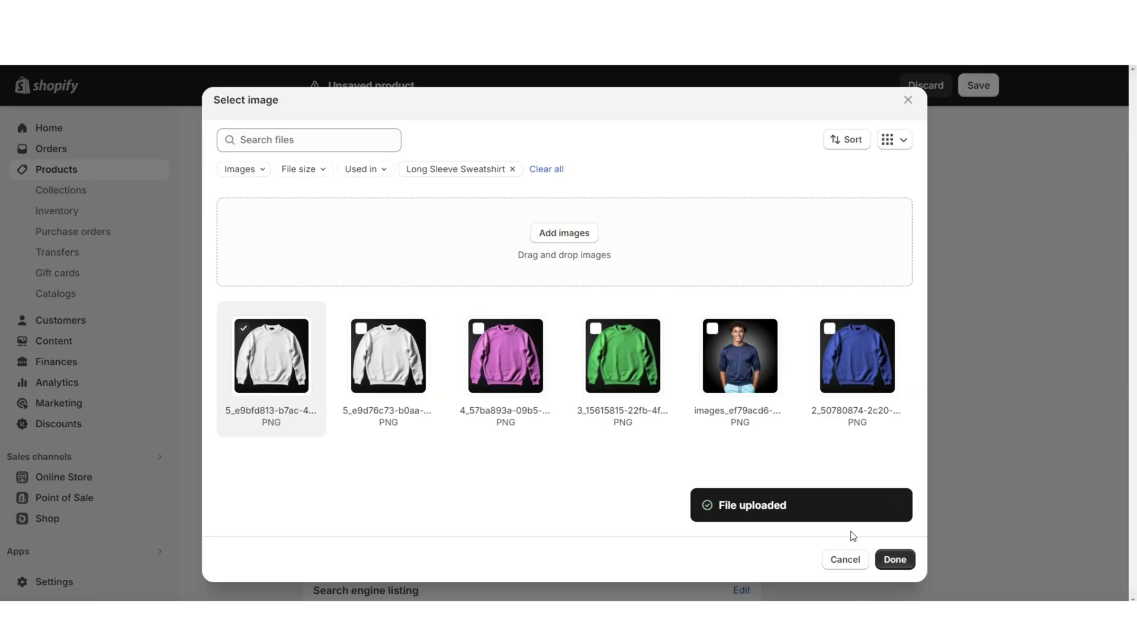
left_click(894, 559)
scroll(888, 516, "down", 1)
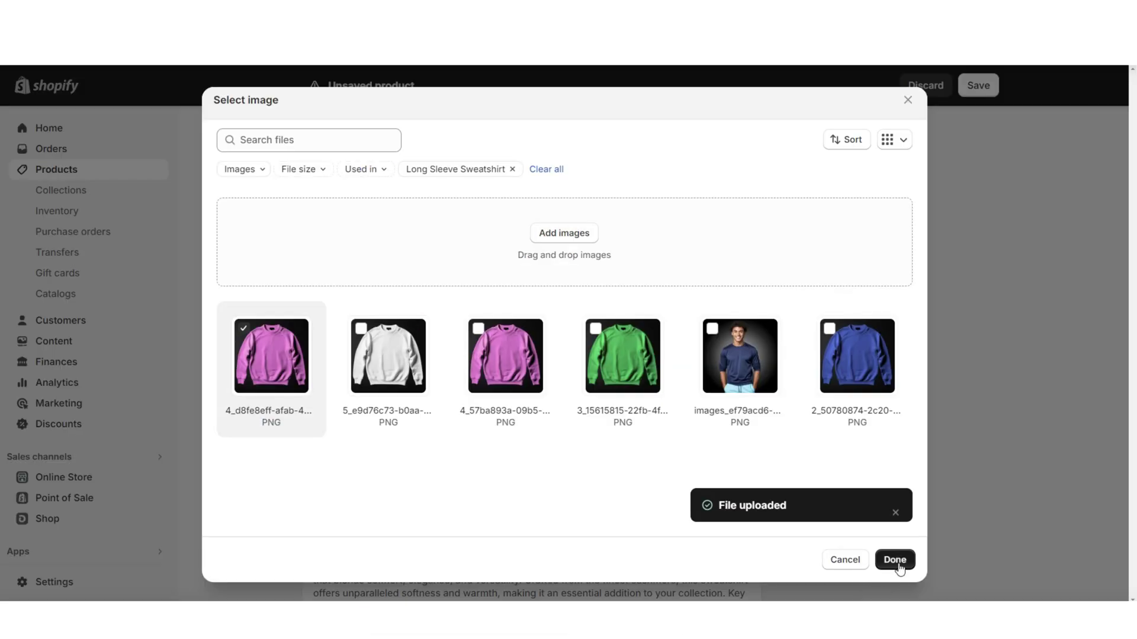
left_click(894, 558)
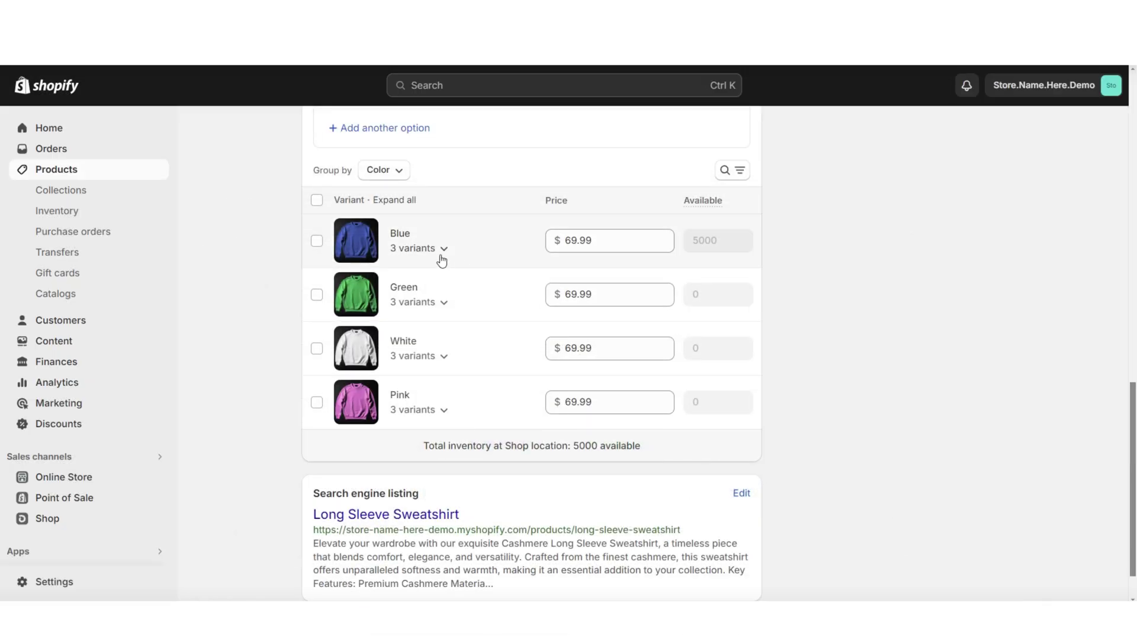
Set the Blue Medium variant's available stock to 5000
left_click(441, 251)
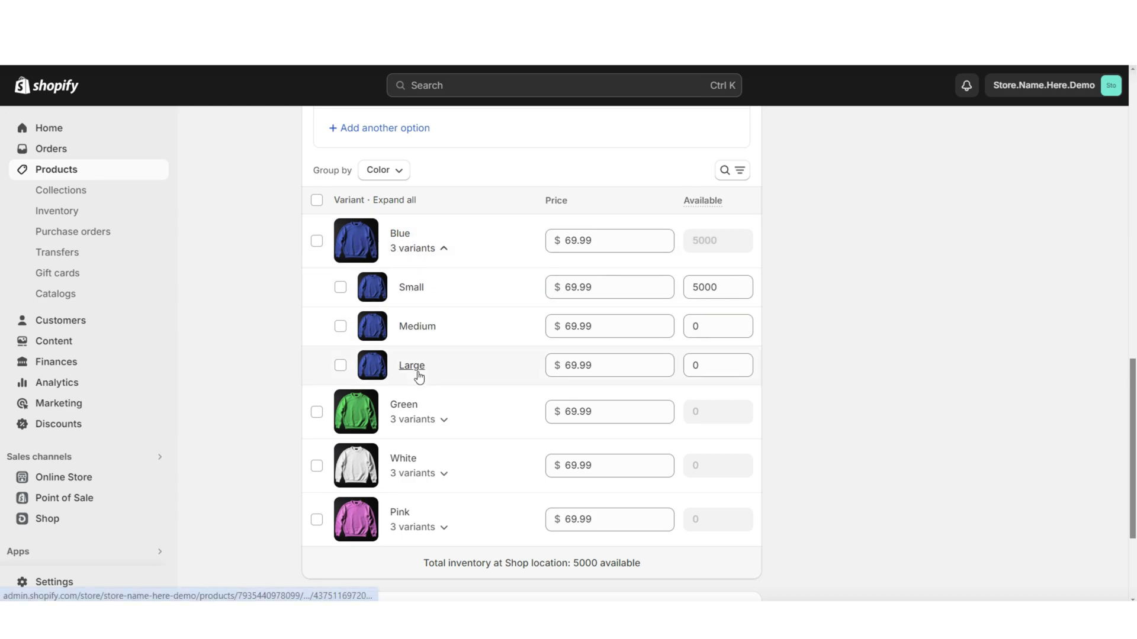
double_click(701, 333)
type("5000")
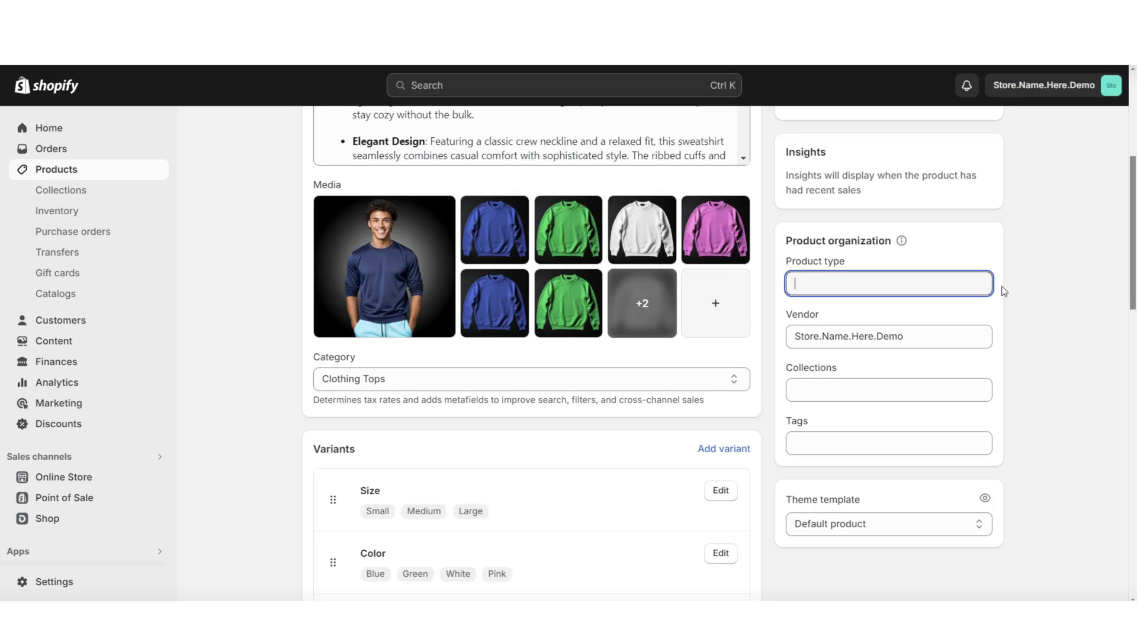
scroll(1030, 304, "down", 3)
scroll(945, 250, "up", 2)
Set the product type to 'clothing' and save the product
left_click(911, 211)
type("clothing")
key("ctrl+s")
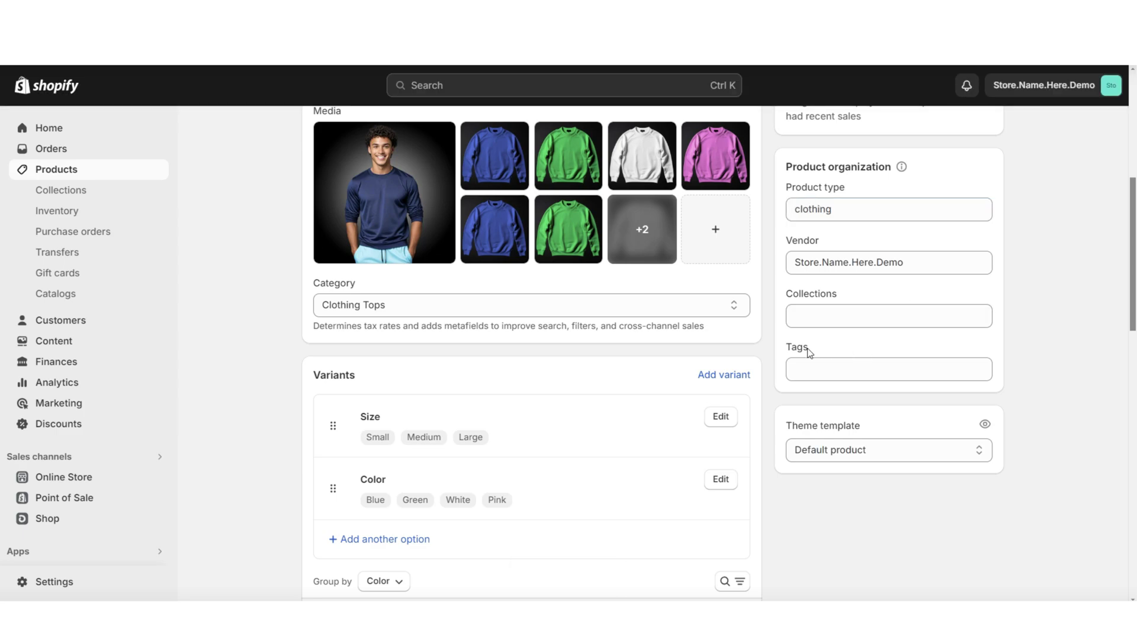
Paste four tags into the Tags field and view the Green sweatshirt on the storefront
left_click(824, 369)
type("sweatshirt, clothing, top, long sleeve sweatshirt")
left_click(1054, 379)
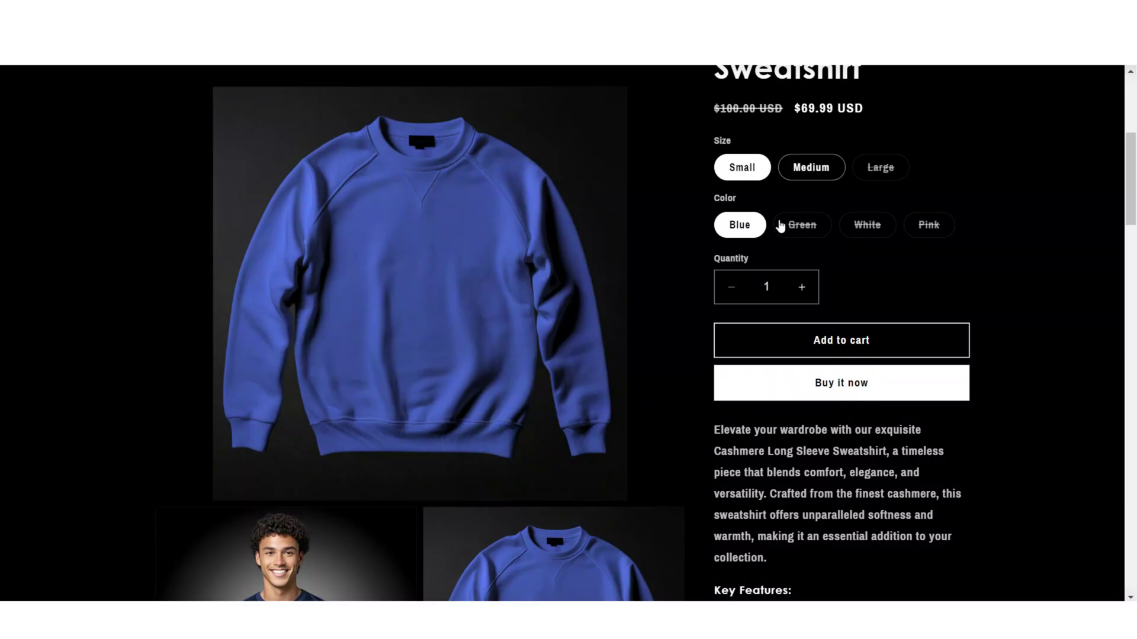
left_click(792, 227)
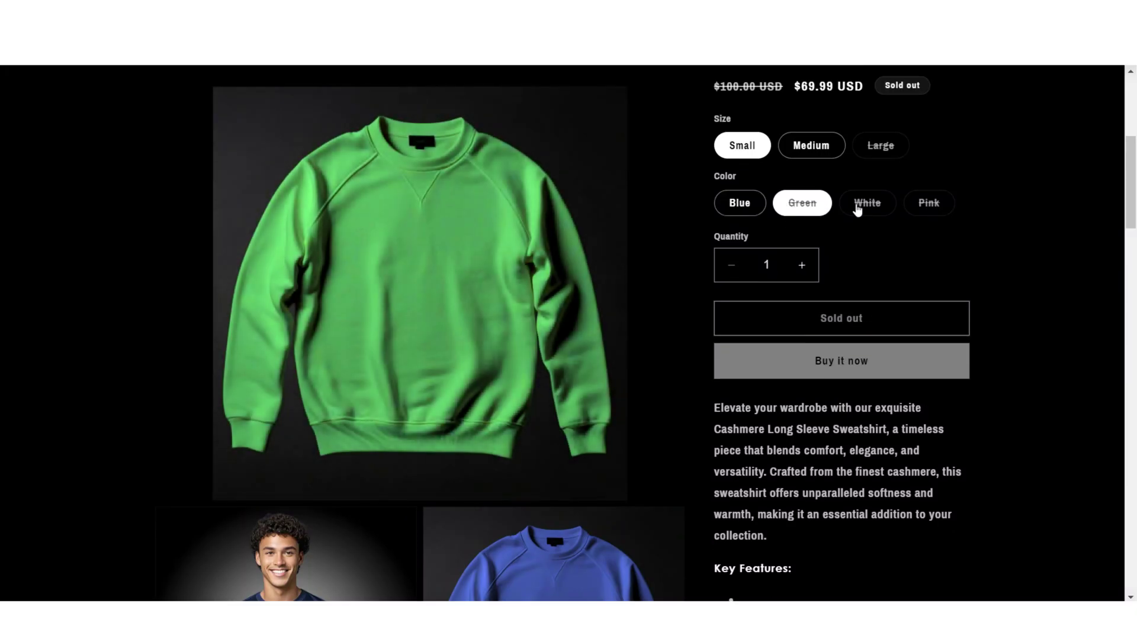